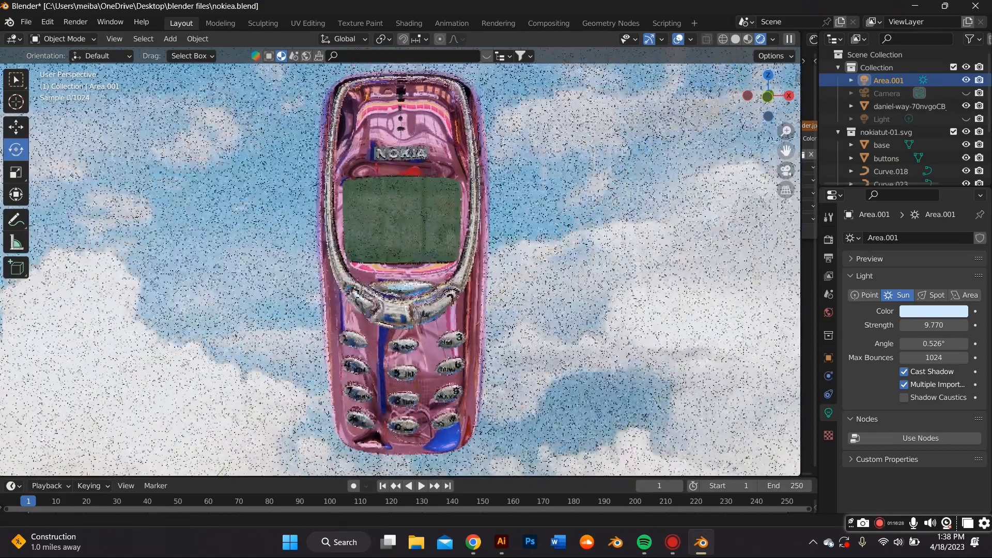
- Examine the rendered pink chrome Nokia phone model from slightly different angles and distances, including its screen, keypad and full body
scroll(732, 195, "down", 1)
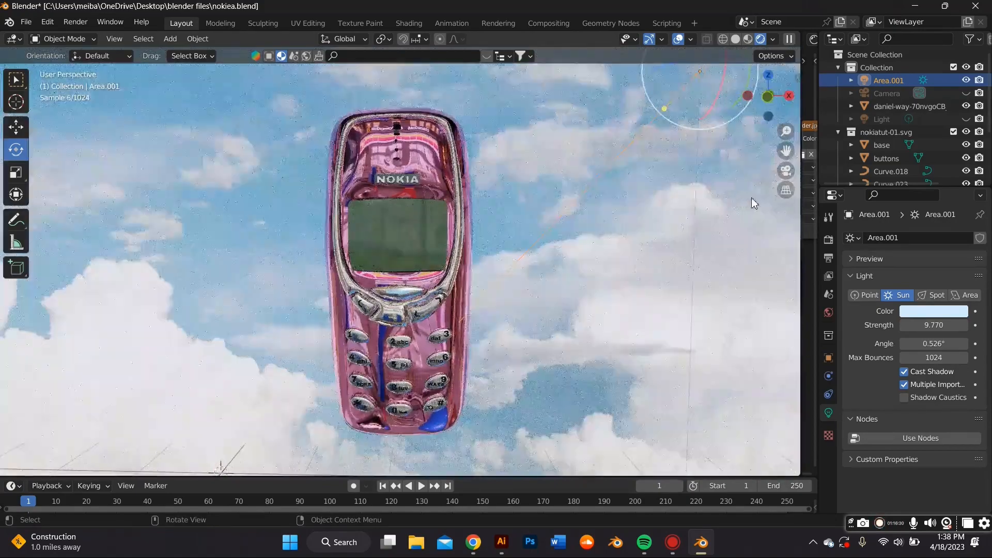
middle_click_drag(673, 271, 641, 267)
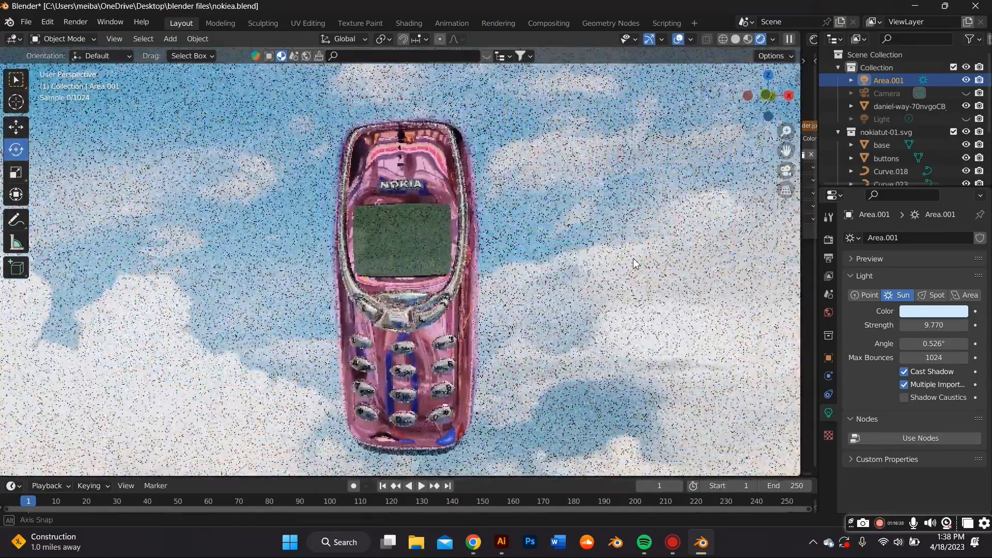
scroll(645, 262, "up", 5)
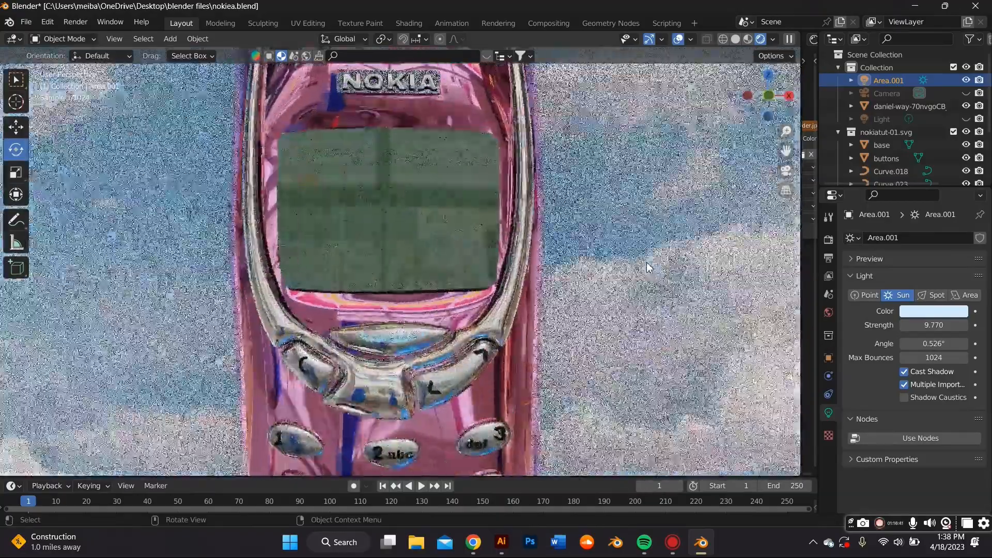
middle_click_drag(652, 268, 659, 243)
middle_click_drag(757, 197, 643, 199)
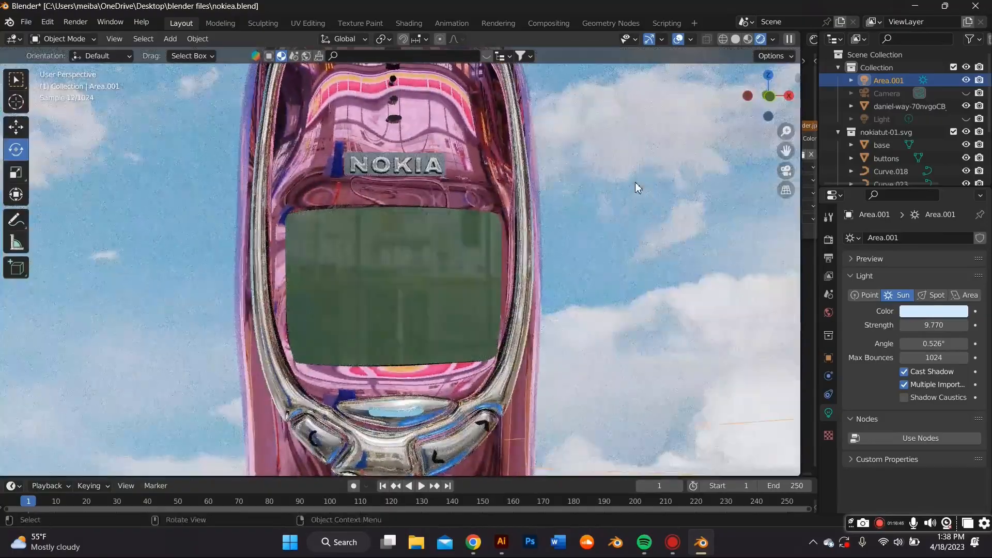
scroll(635, 182, "down", 3)
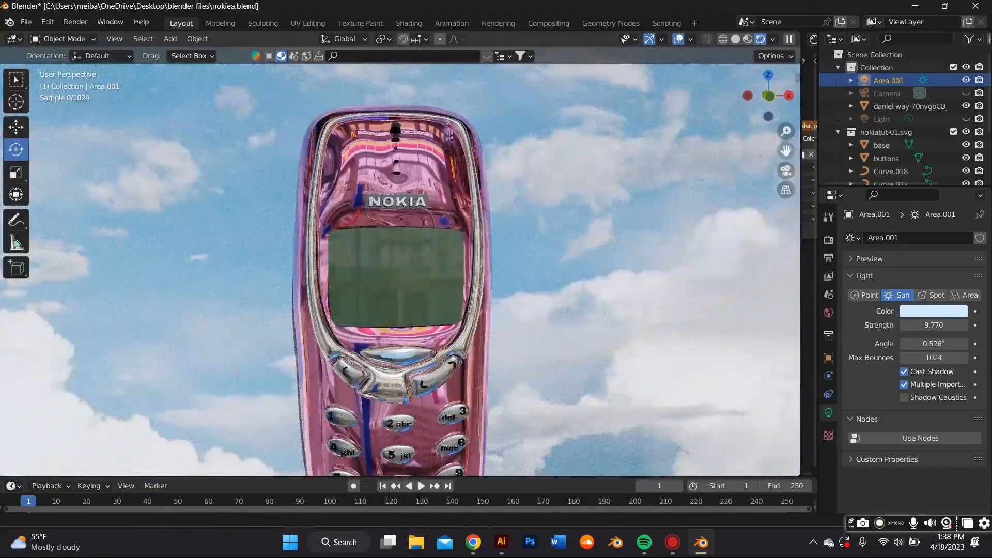
left_click_drag(784, 152, 760, 61)
scroll(645, 228, "down", 1)
middle_click_drag(643, 228, 635, 235)
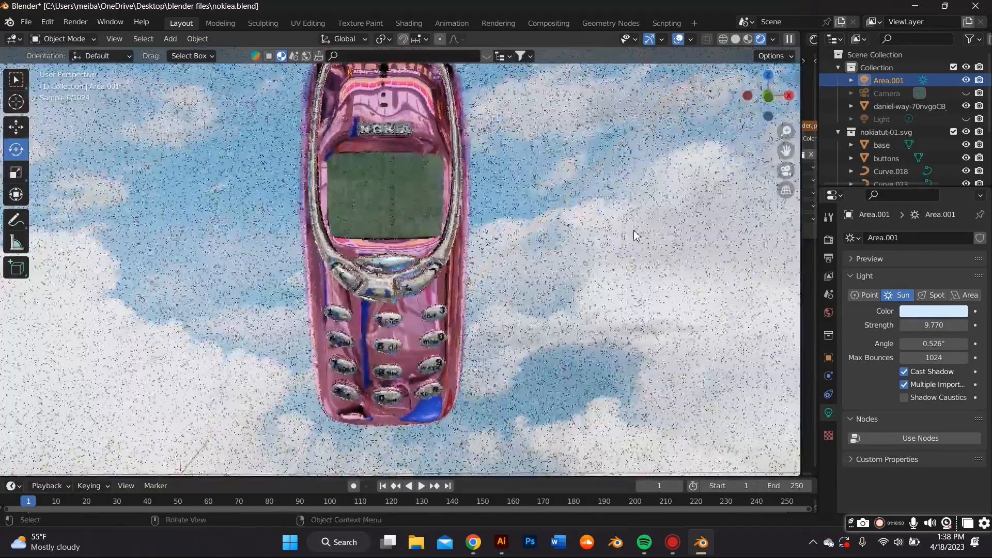
left_click_drag(786, 151, 807, 185)
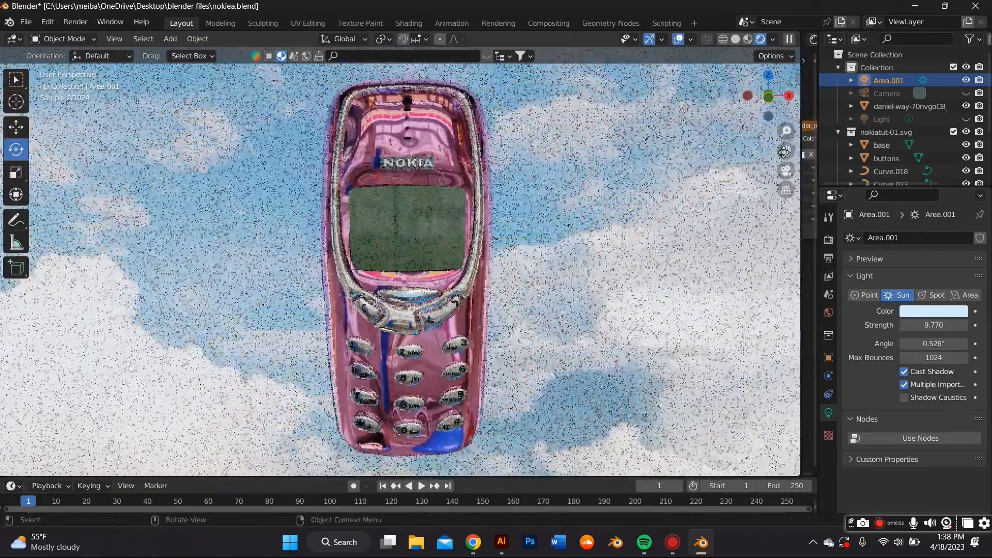
- View the existing render result in the Rendering workspace, then return to the Layout workspace
left_click(499, 23)
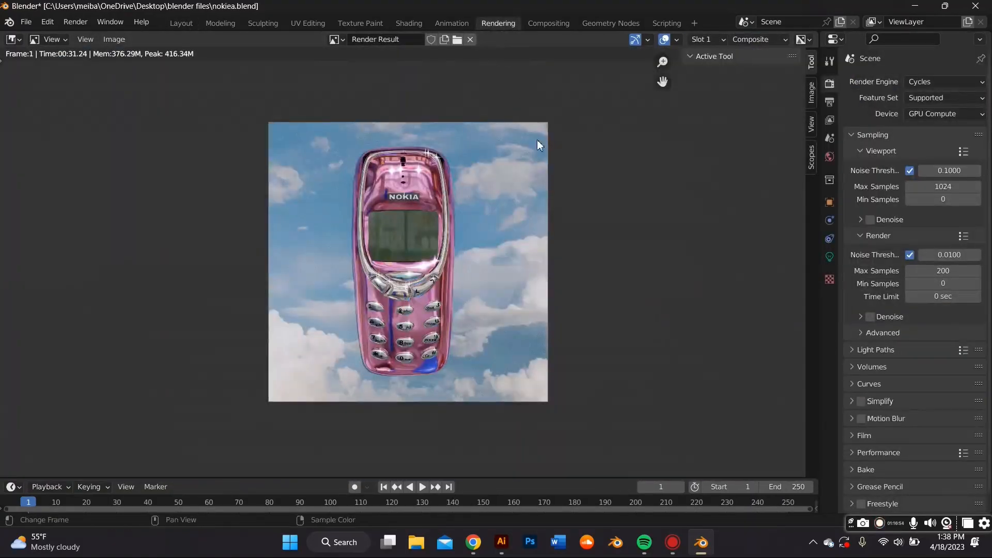
scroll(546, 172, "up", 3)
scroll(545, 171, "down", 2)
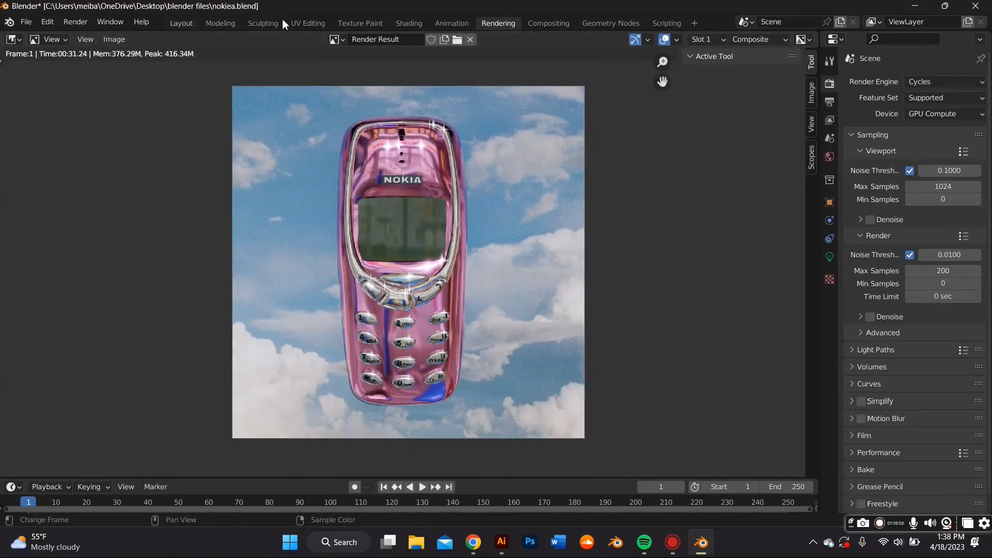
left_click(181, 23)
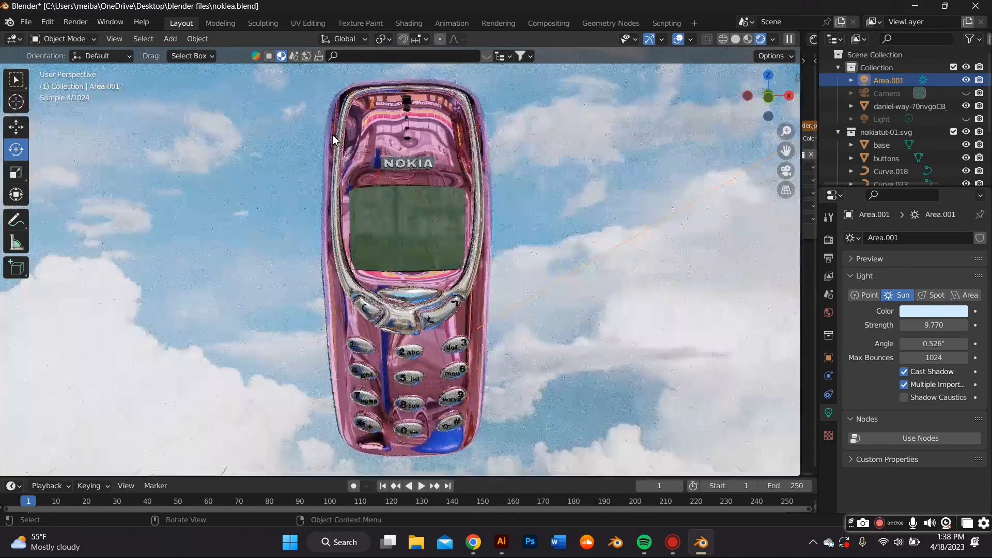
- Render the current frame of the phone scene as a still image
left_click(78, 22)
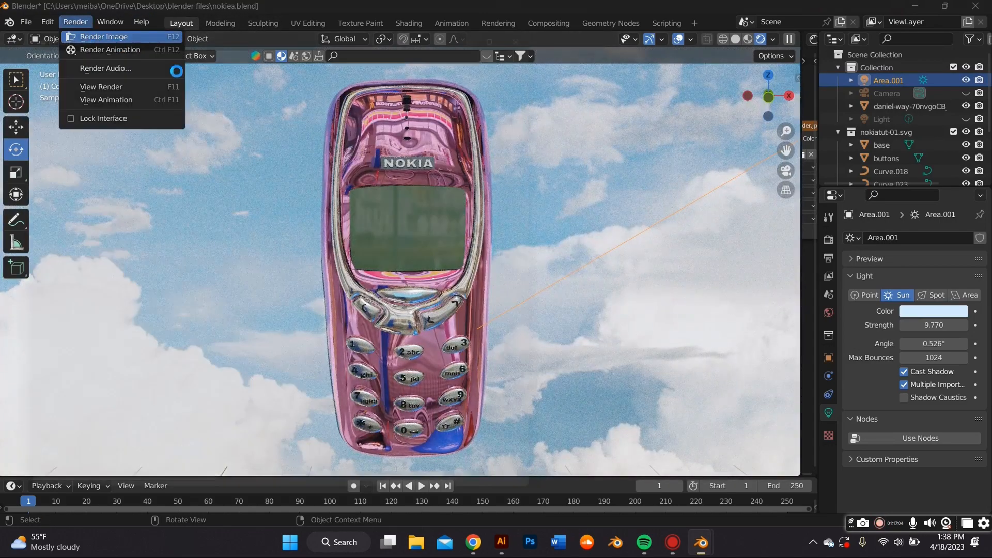
left_click(103, 37)
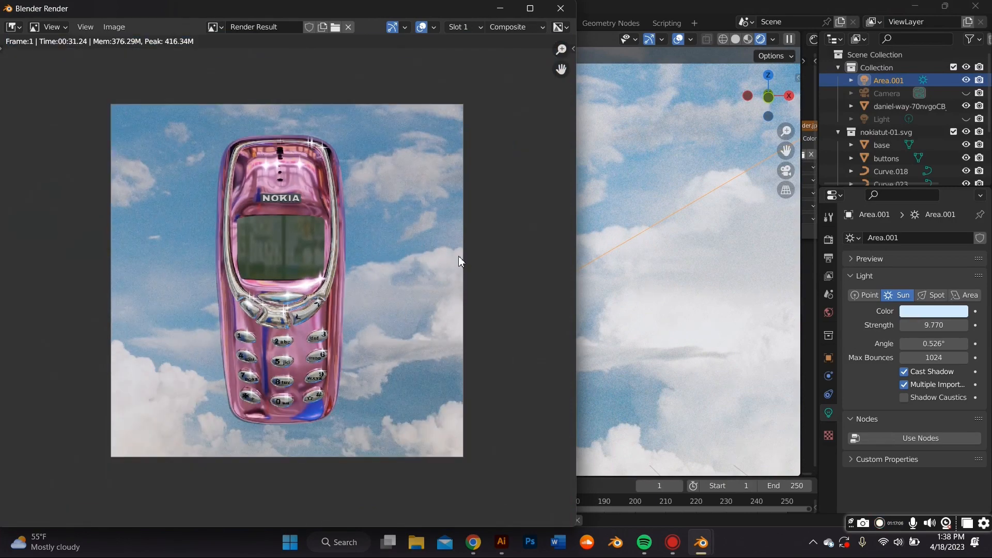
key("F12")
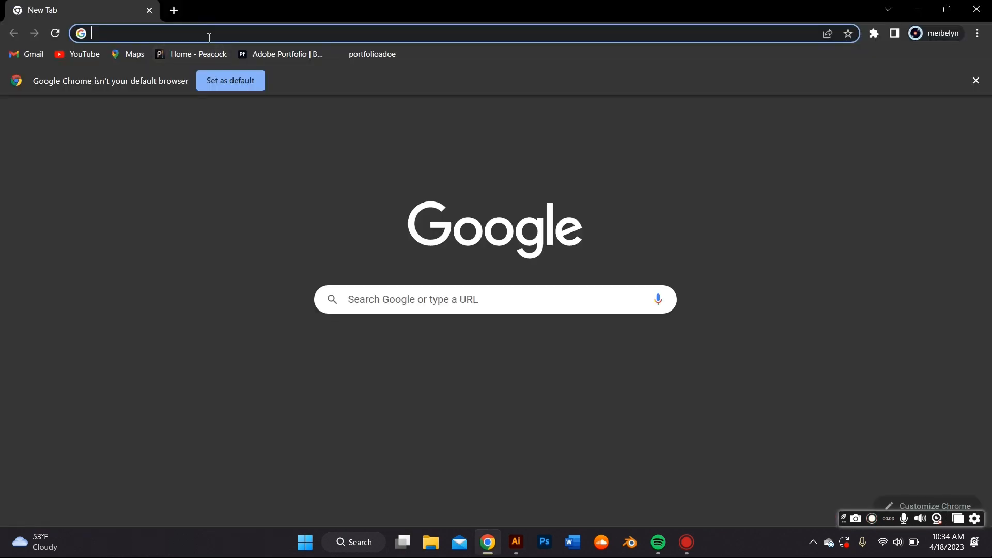
- Search Google for "nokia phone" in Chrome and show the image results
type("nokia")
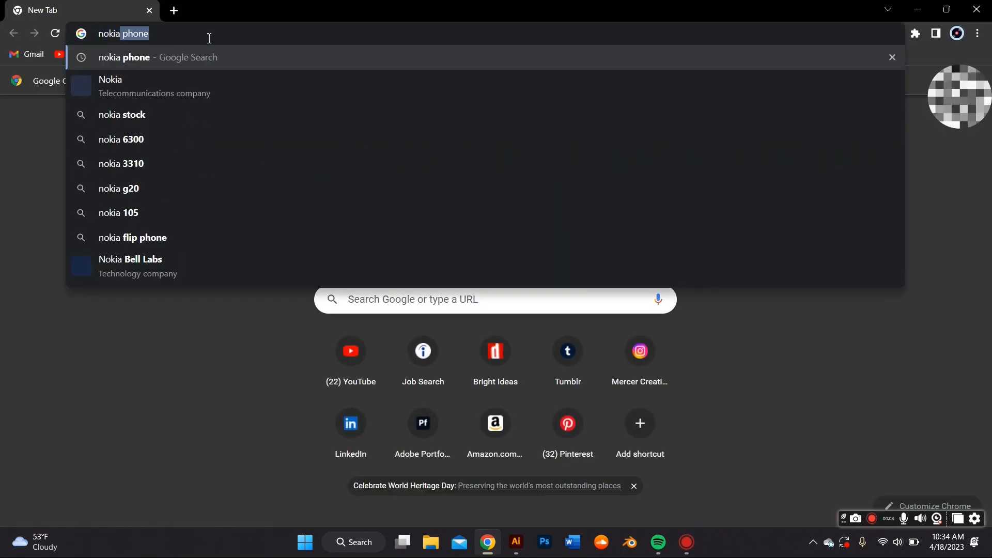
key("Return")
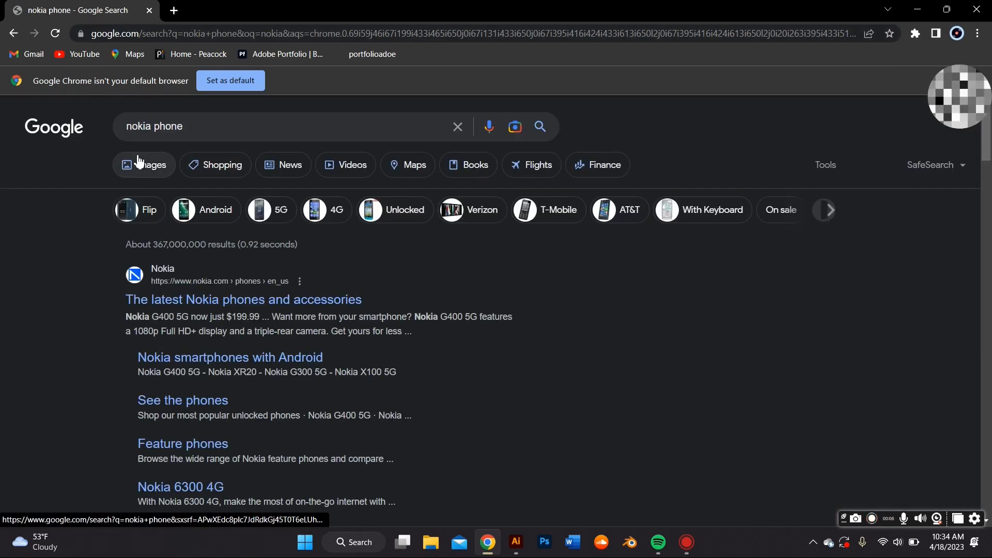
left_click(140, 165)
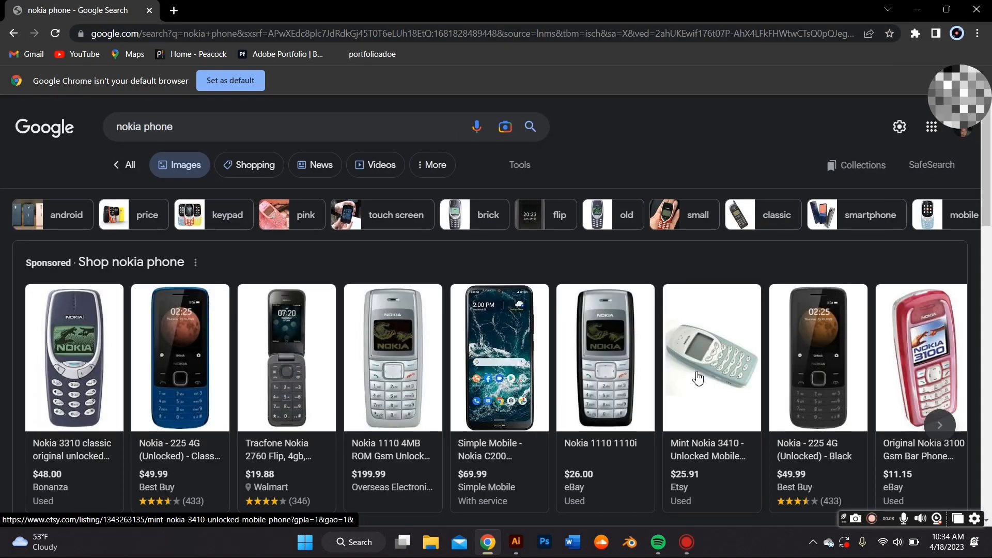
- Open the NBC12 front-view photo of the old-school Nokia phone and copy the image
scroll(698, 378, "down", 5)
scroll(699, 379, "down", 3)
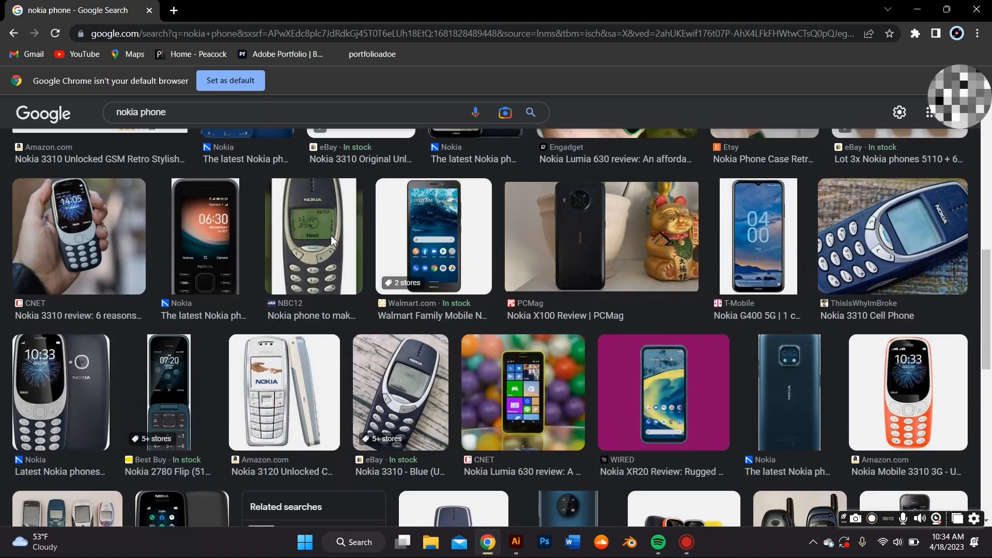
left_click(315, 248)
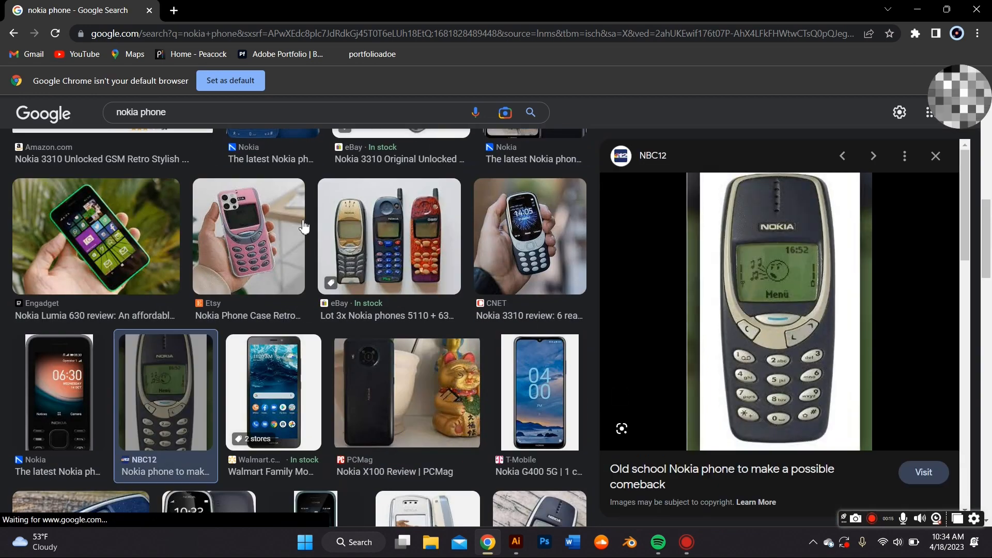
right_click(765, 343)
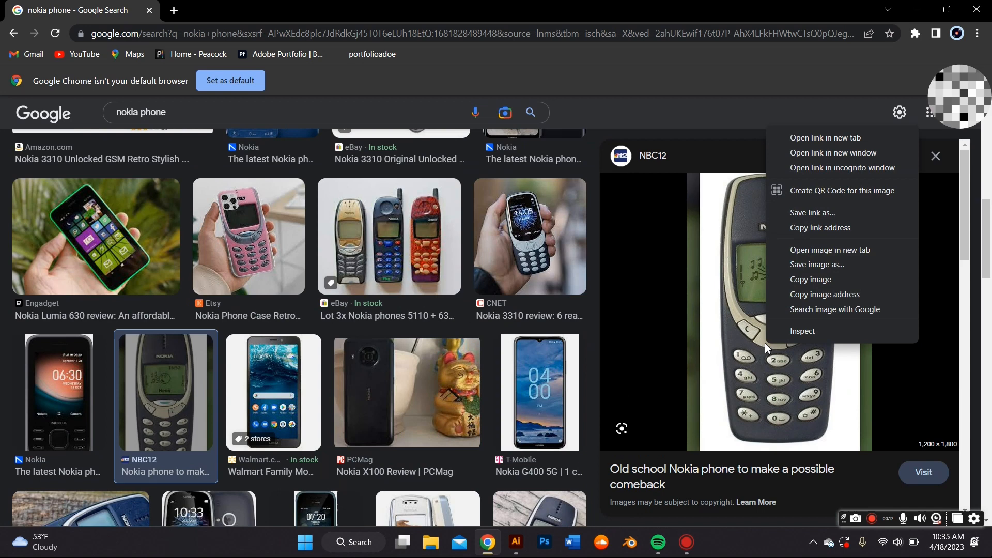
left_click(780, 280)
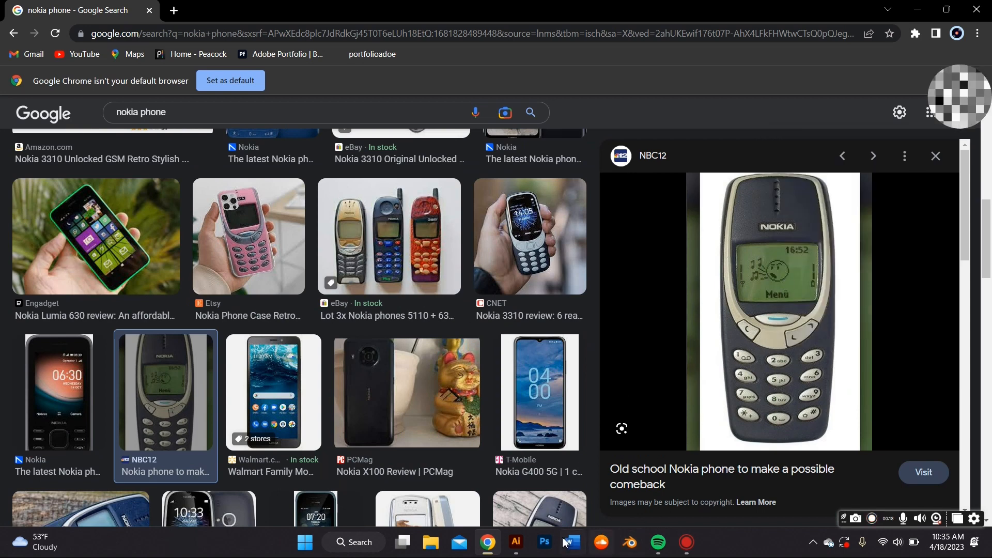
- Switch to Illustrator, paste the copied Nokia photo into the blank document and move it onto the artboard
left_click(515, 541)
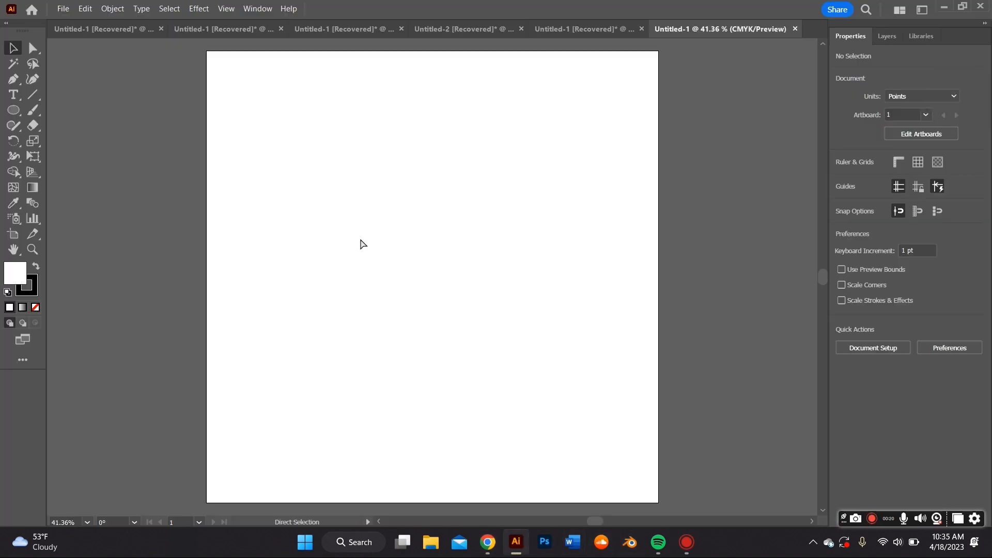
key("ctrl+v")
left_click_drag(458, 228, 613, 367)
left_click_drag(704, 160, 561, 330)
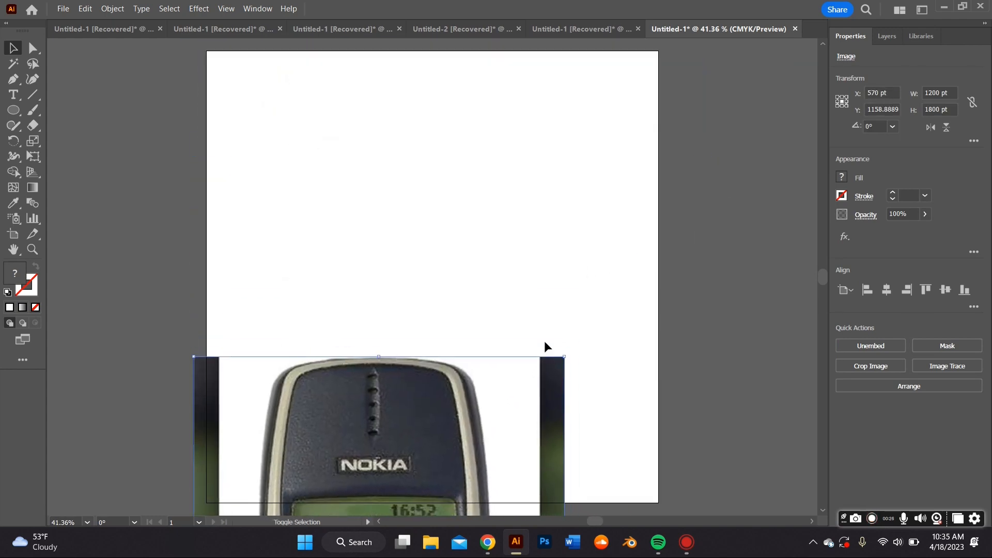
left_click_drag(501, 423, 564, 205)
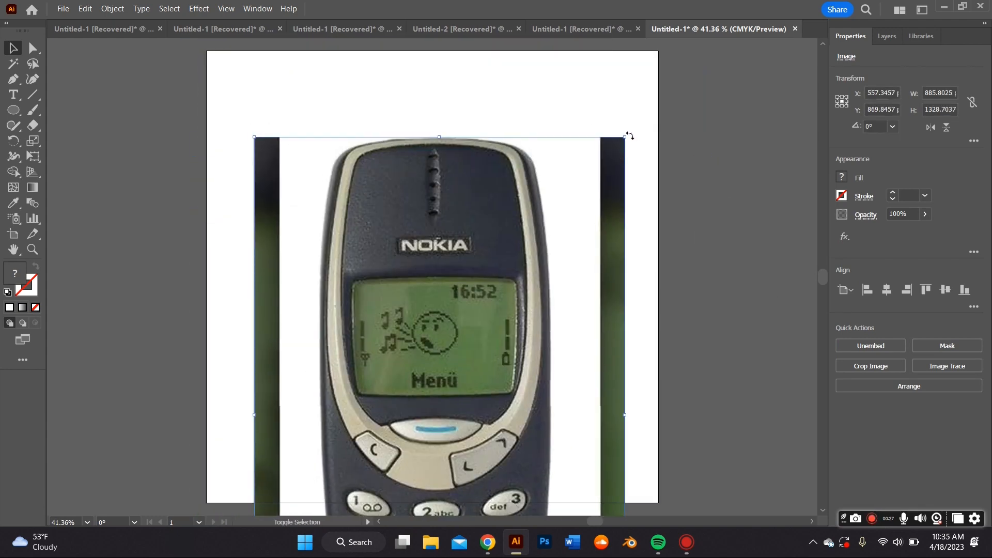
- Scale the Nokia photo down proportionally to about 672 by 1009 pt and position it so the whole phone fits the artboard
left_click_drag(628, 135, 571, 218)
left_click(508, 109)
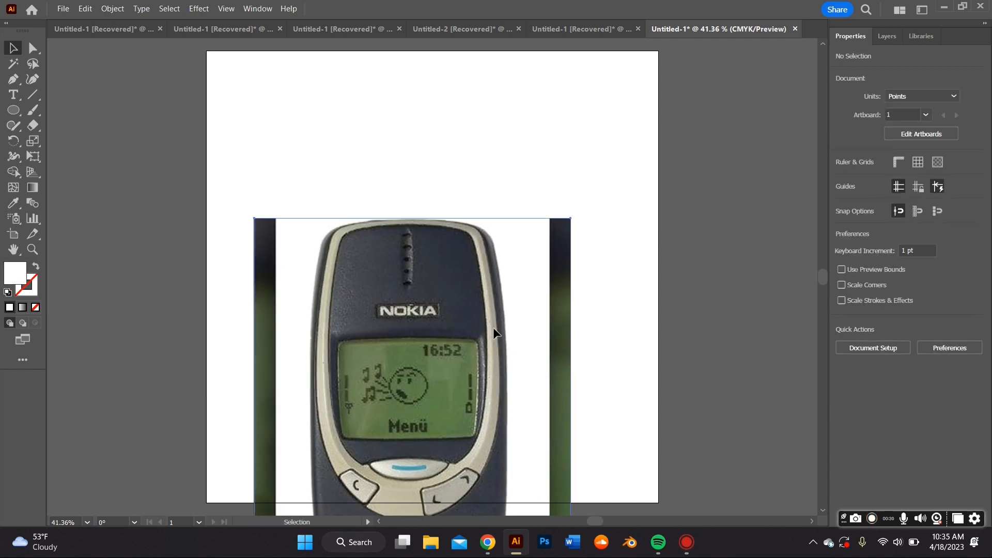
left_click_drag(494, 328, 511, 171)
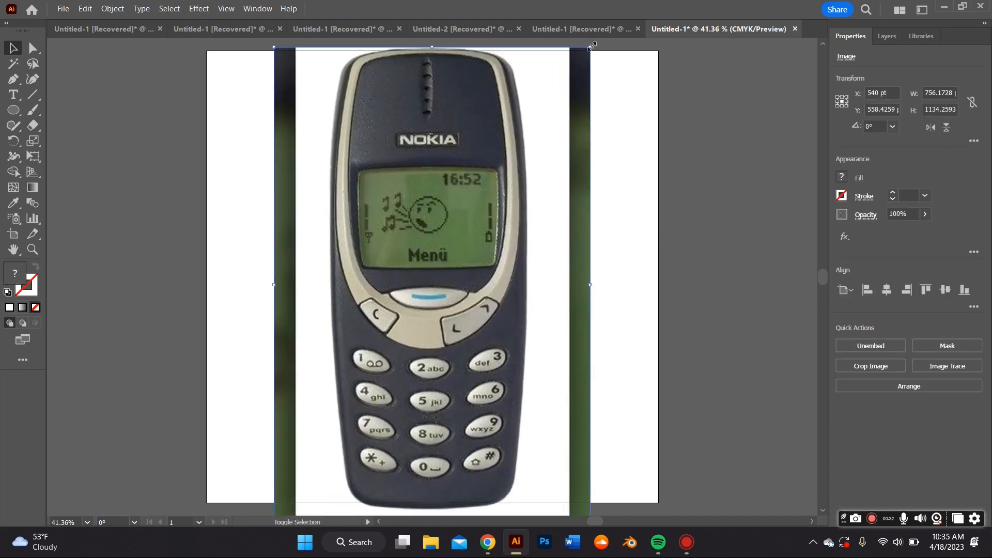
left_click_drag(589, 47, 558, 98, "shift")
left_click_drag(506, 272, 531, 237)
- Center the Nokia photo horizontally and vertically on the artboard and deselect it
left_click(886, 290)
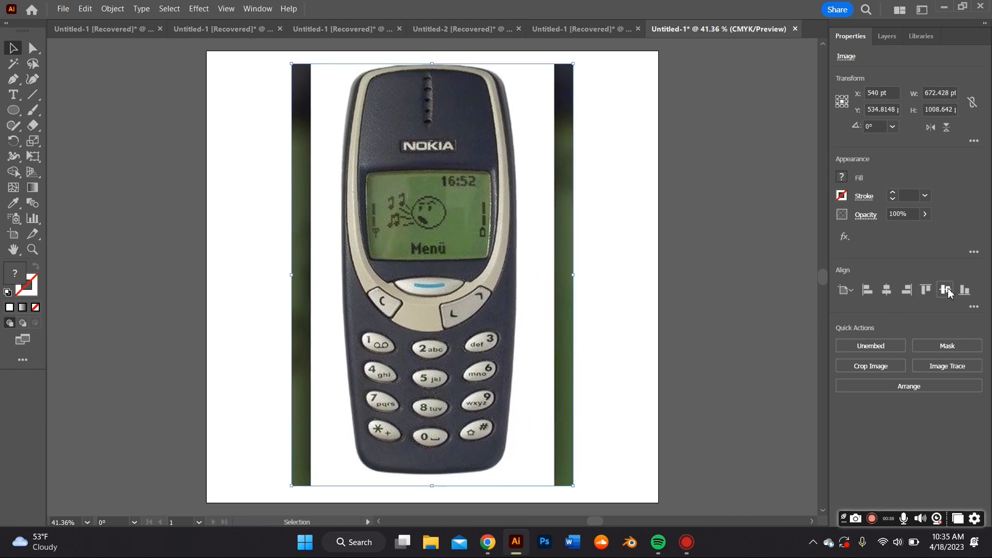
left_click(945, 290)
left_click(748, 288)
scroll(606, 257, "up", 1)
scroll(606, 253, "down", 1)
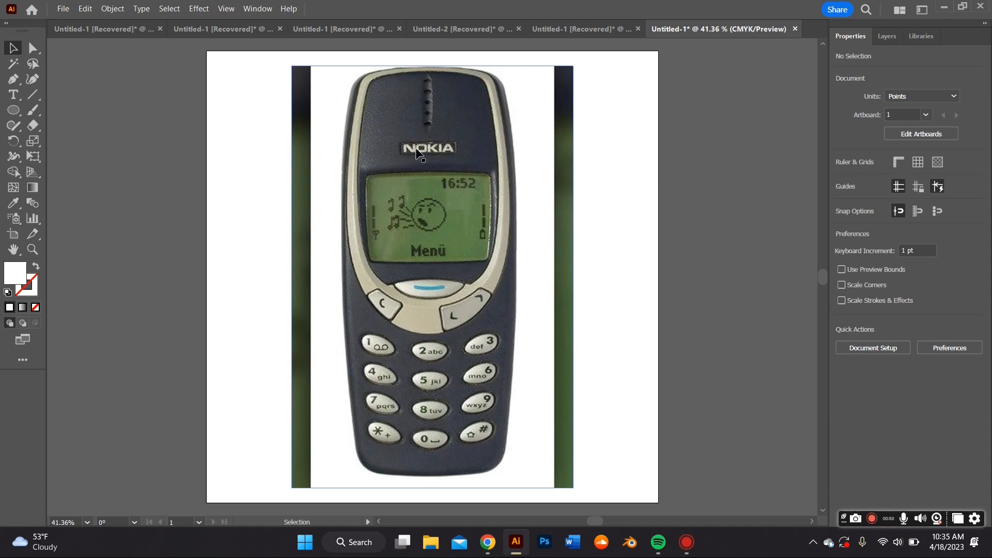
- Start tracing the phone's outer silhouette with the Pen tool, placing anchor points around the body's upper-left corner
left_click(14, 80)
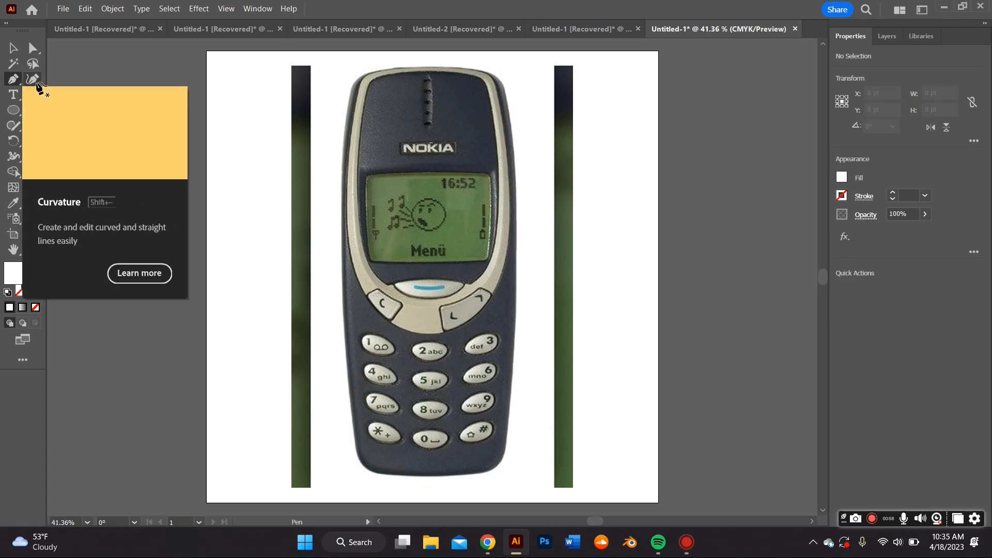
left_click(32, 80)
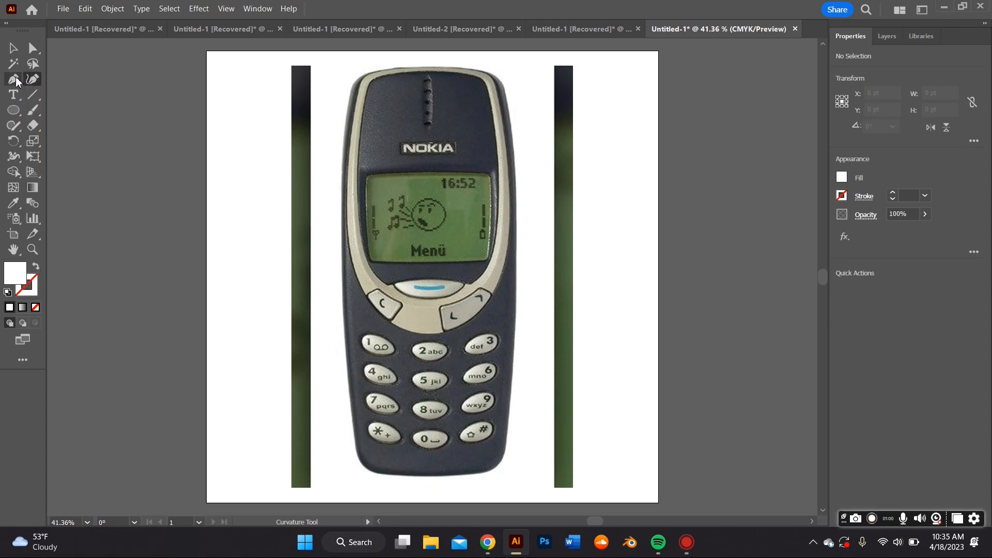
left_click(15, 80)
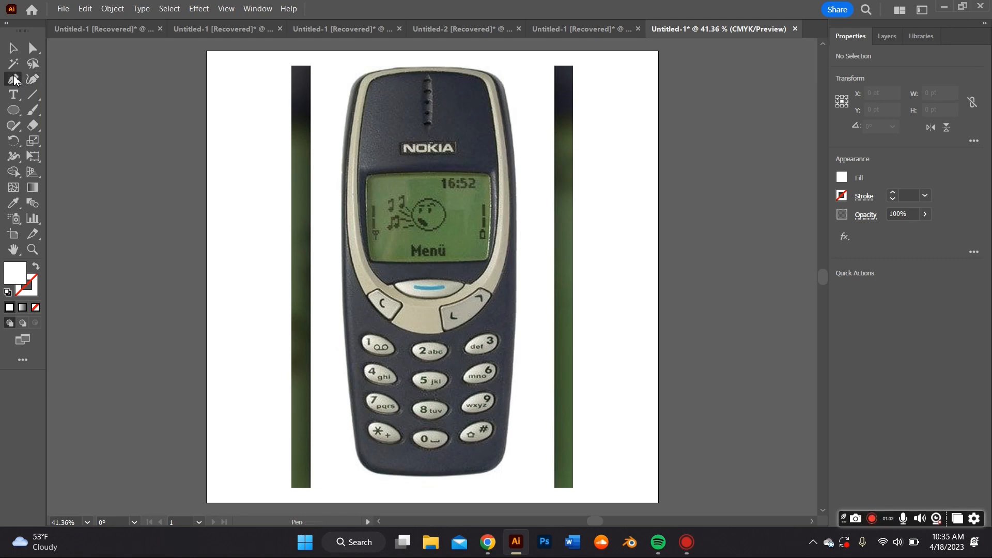
scroll(289, 184, "up", 2)
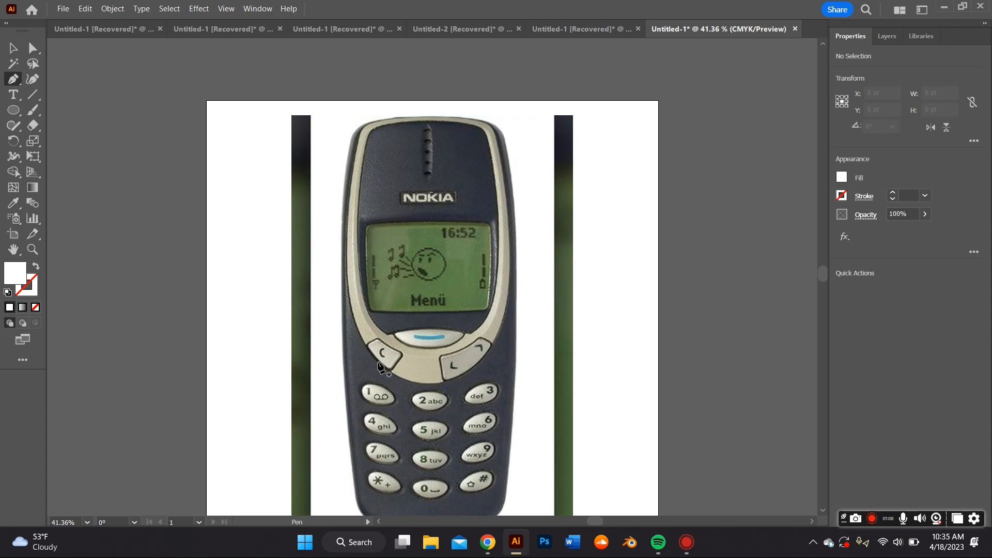
key("ctrl+plus")
key("ctrl+plus")
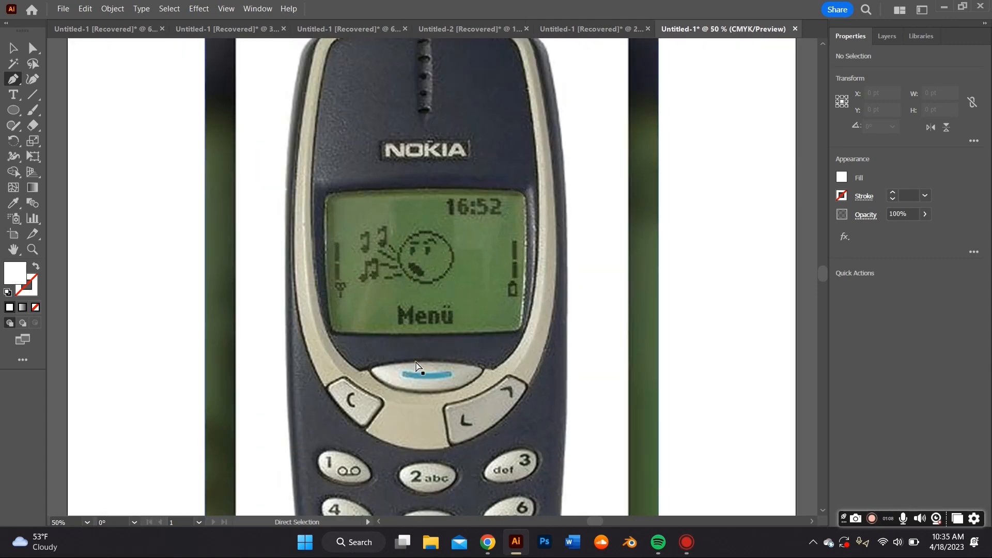
scroll(400, 339, "up", 4)
scroll(386, 311, "up", 1)
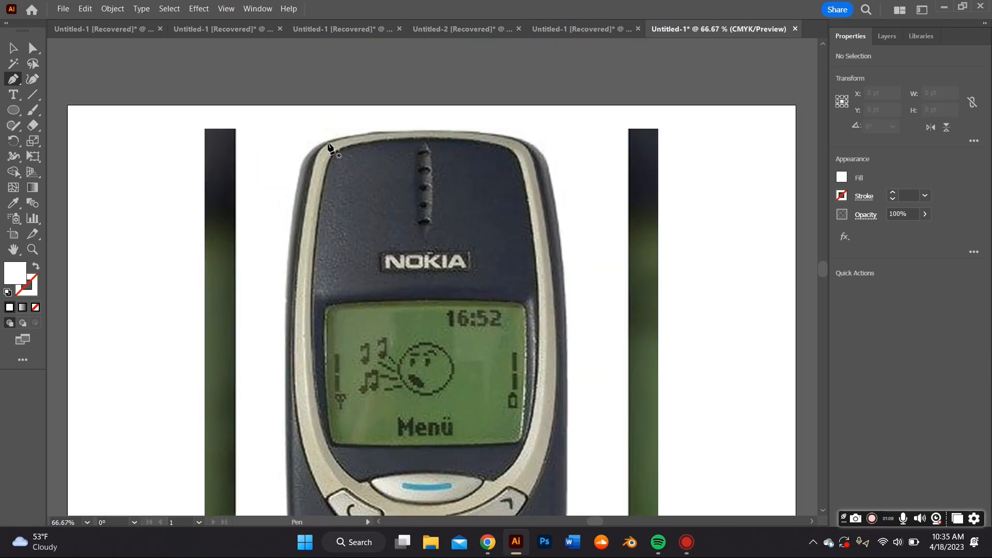
left_click_drag(325, 146, 327, 150)
key("ctrl+plus")
key("ctrl+plus")
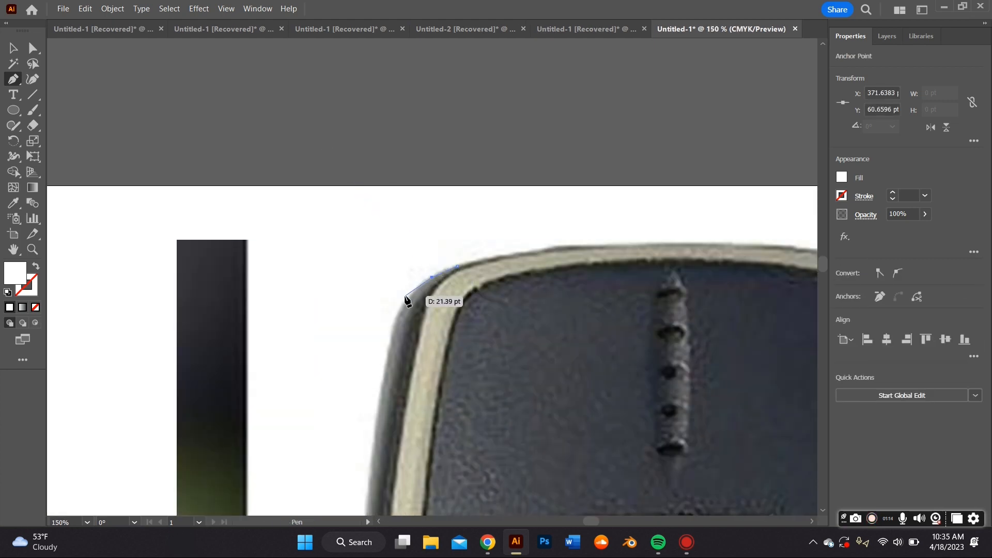
left_click(407, 298)
left_click_drag(407, 298, 369, 208)
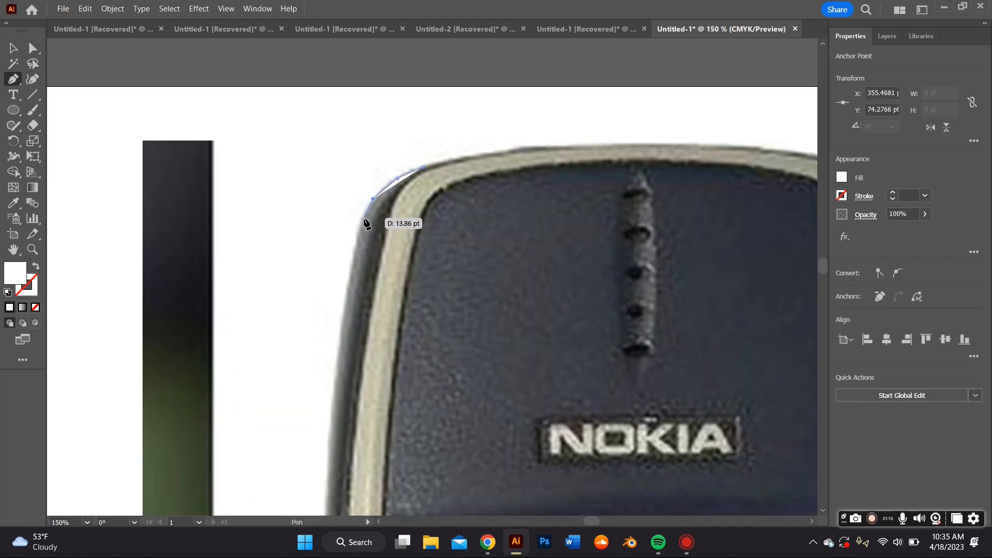
left_click(364, 218)
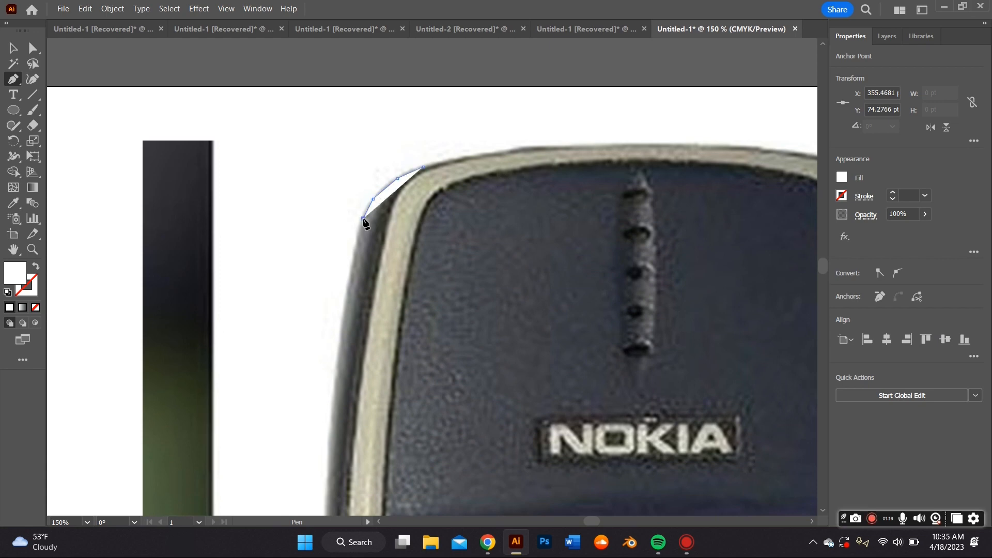
- Give the traced outline a red stroke and remove its fill so the photo shows through
left_click(841, 195)
left_click(700, 241)
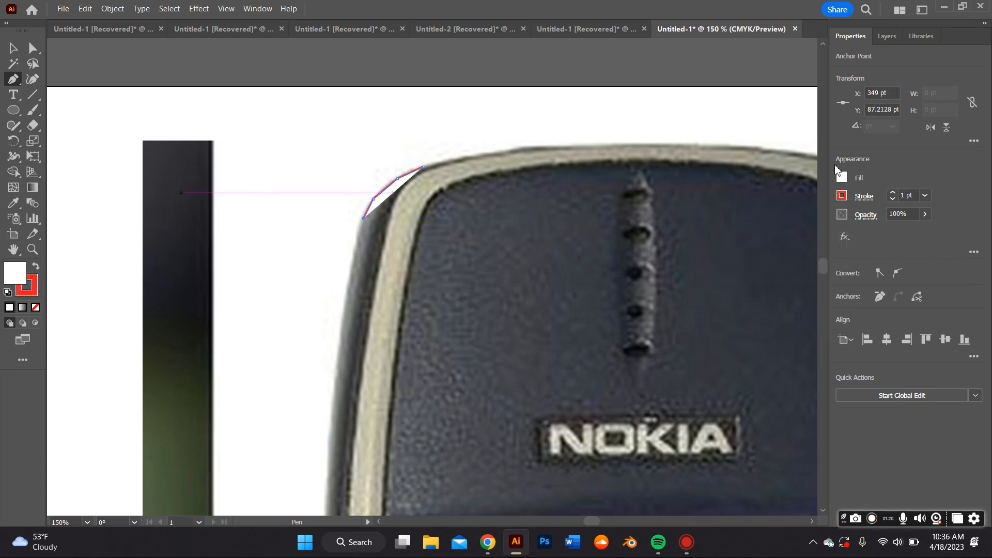
left_click(841, 176)
left_click(700, 223)
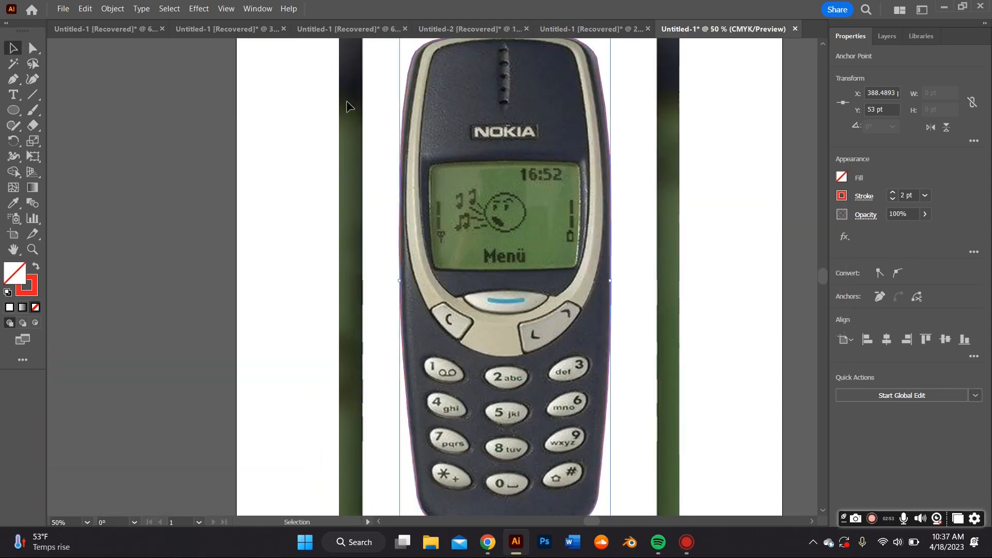
- Fill the closed phone outline with orange-red to inspect its silhouette
left_click_drag(561, 129, 420, 171)
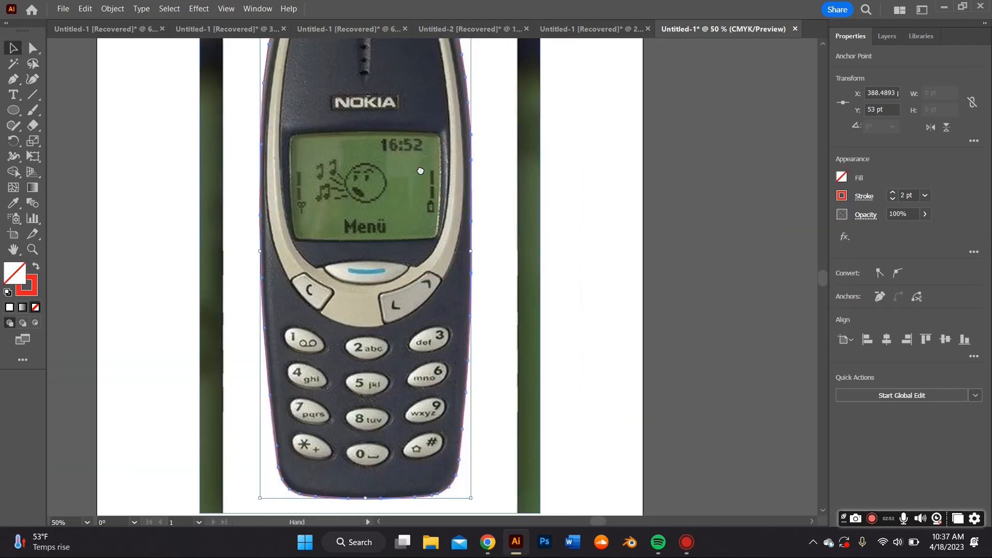
left_click(842, 176)
left_click(799, 222)
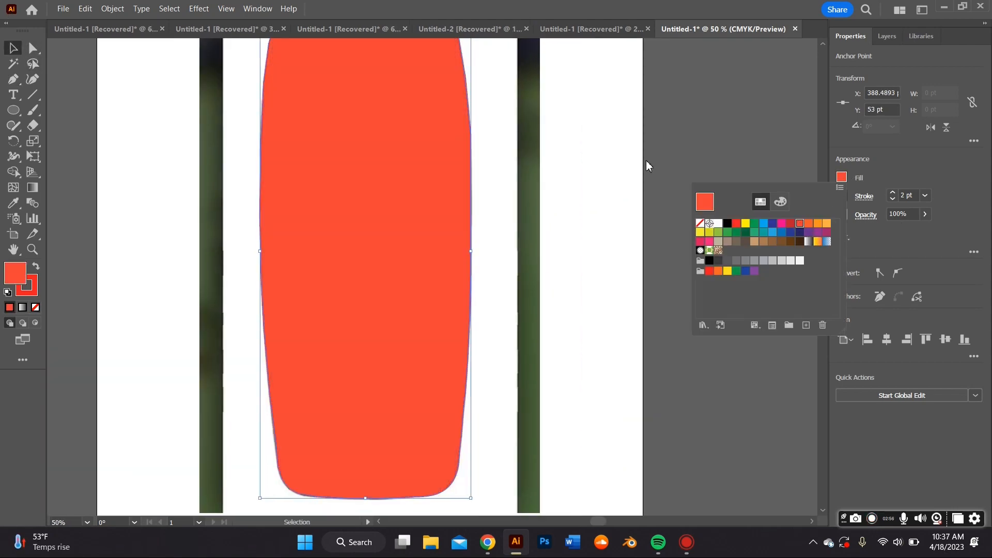
key("Escape")
scroll(548, 152, "up", 5)
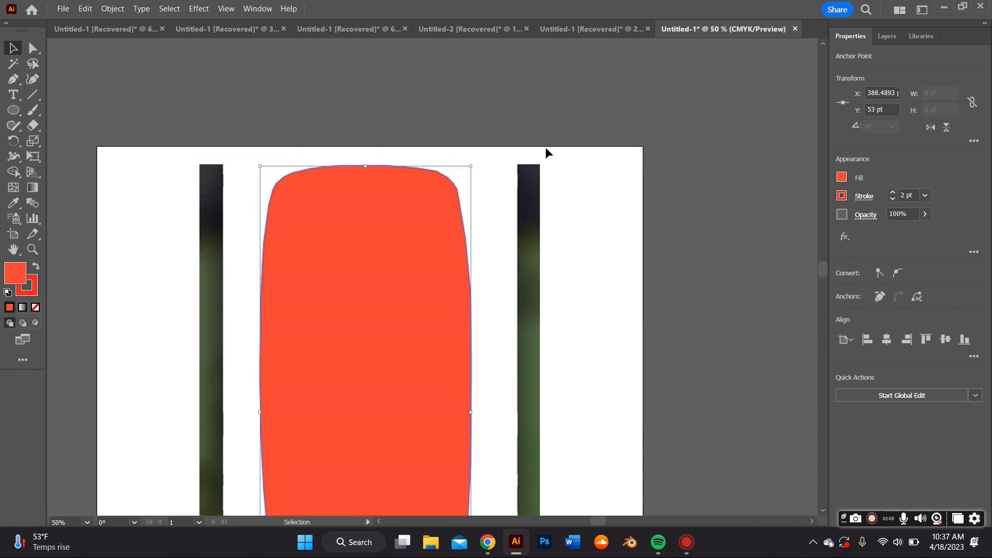
- Smooth the outline's upper corners by rounding their anchor points, with radii of about 128 pt and 71 pt on the upper-right corner
left_click(32, 50)
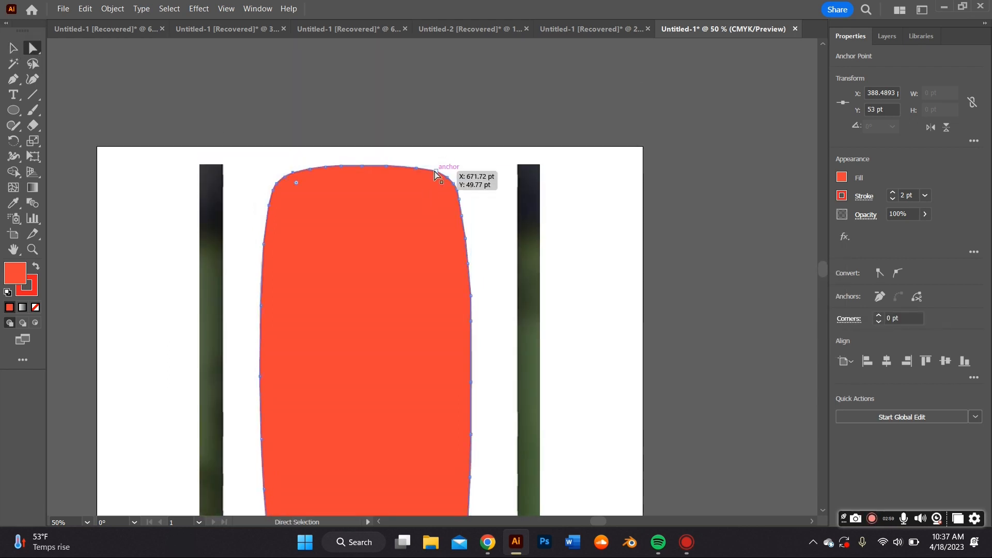
left_click_drag(433, 182, 385, 305)
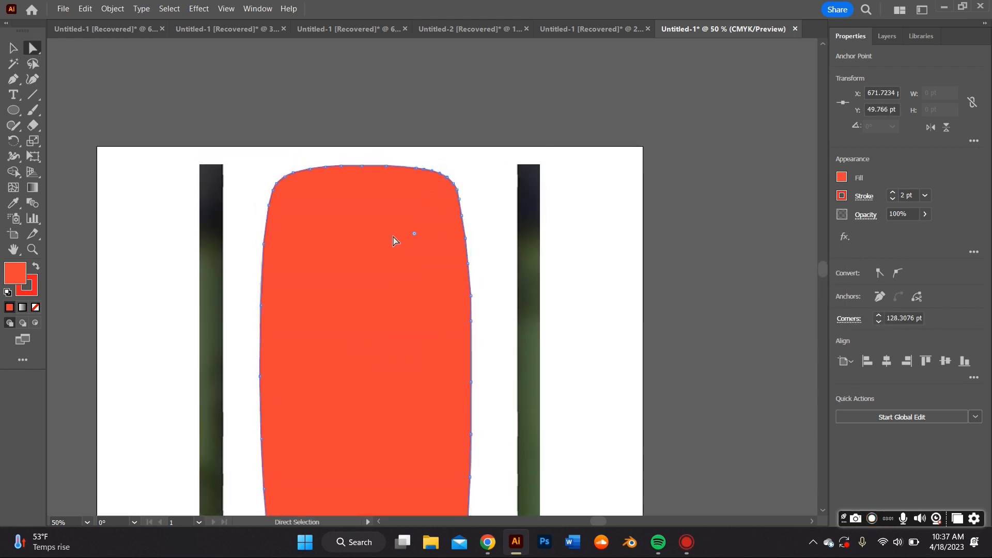
left_click(454, 195)
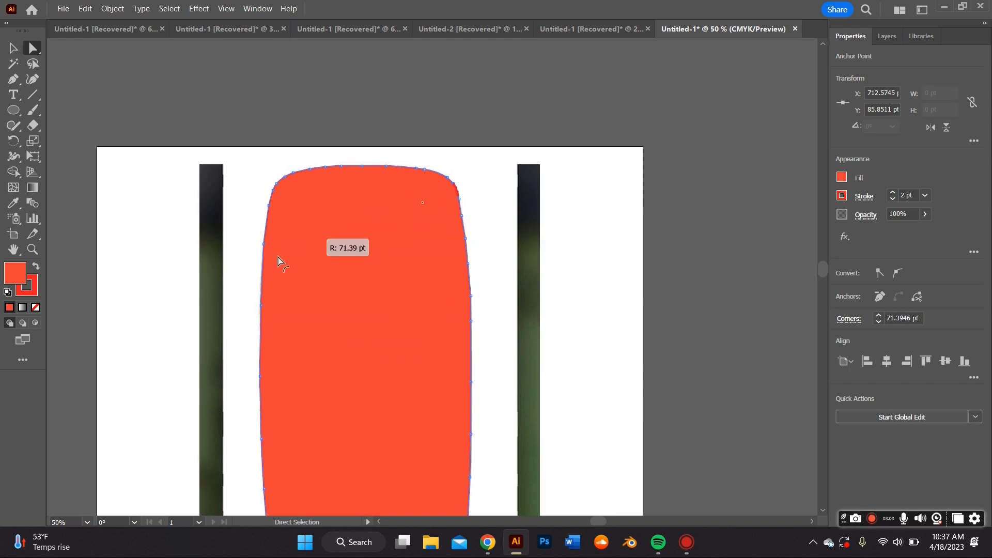
left_click(279, 192)
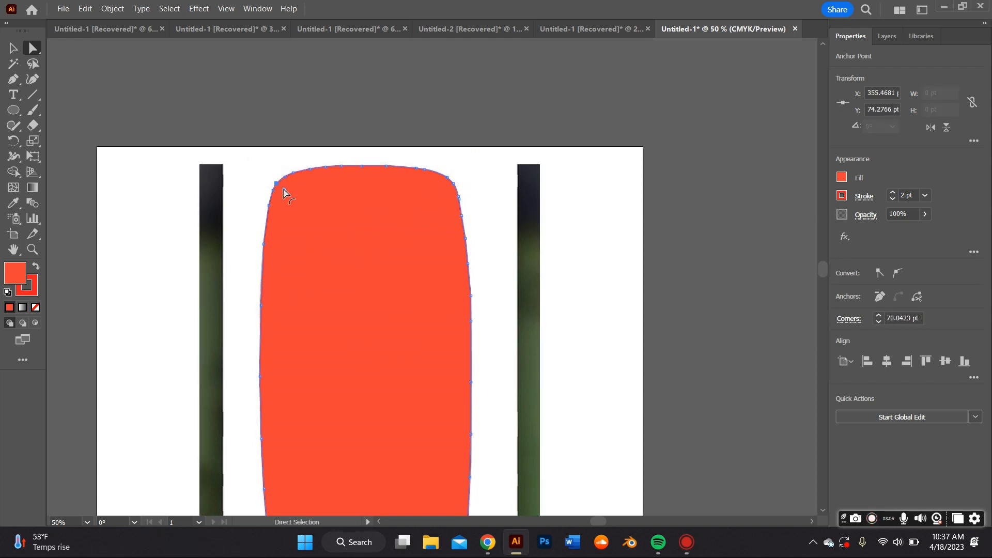
- Smooth the outline's lower-left corner and bottom edge by rounding their anchor points, using a radius of about 165 pt at the corner
scroll(405, 289, "down", 5)
scroll(381, 313, "down", 1)
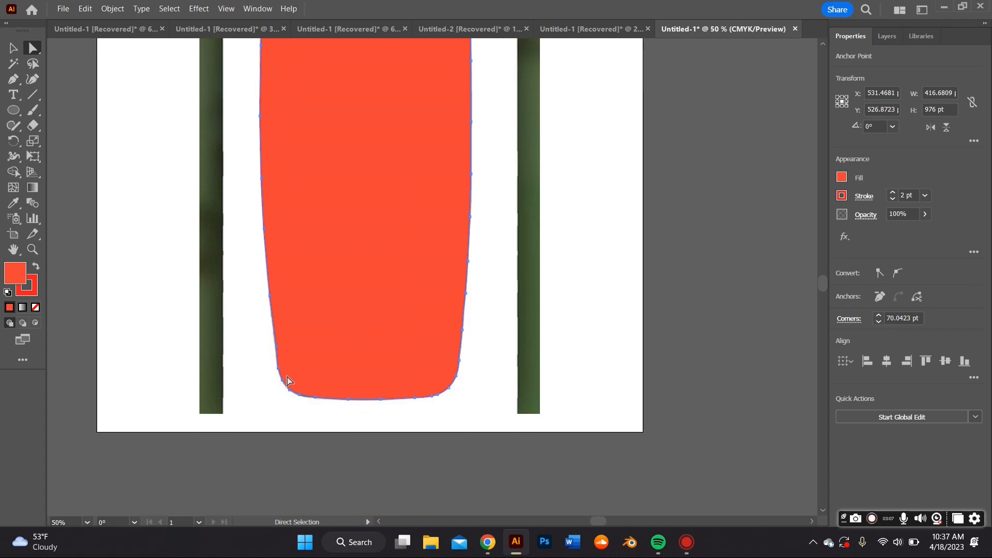
left_click(283, 381)
left_click_drag(291, 377, 488, 221)
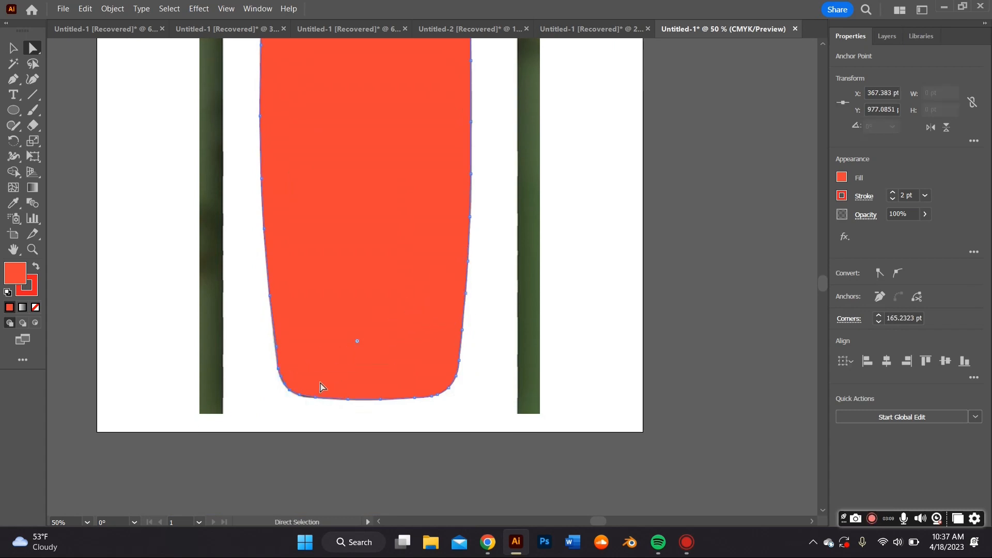
left_click(289, 391)
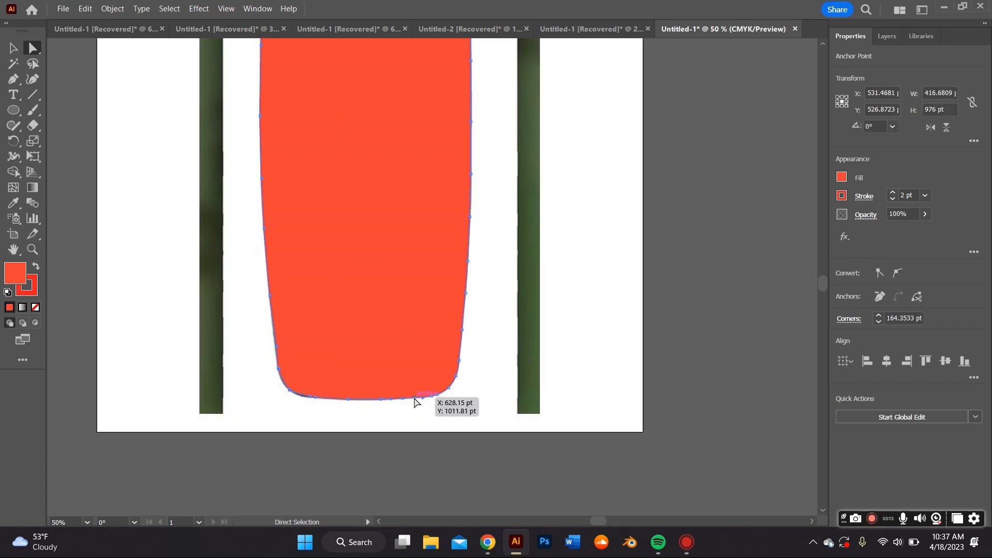
left_click(382, 400)
- Select the whole phone outline path and apply Simplify to it
scroll(432, 359, "up", 5)
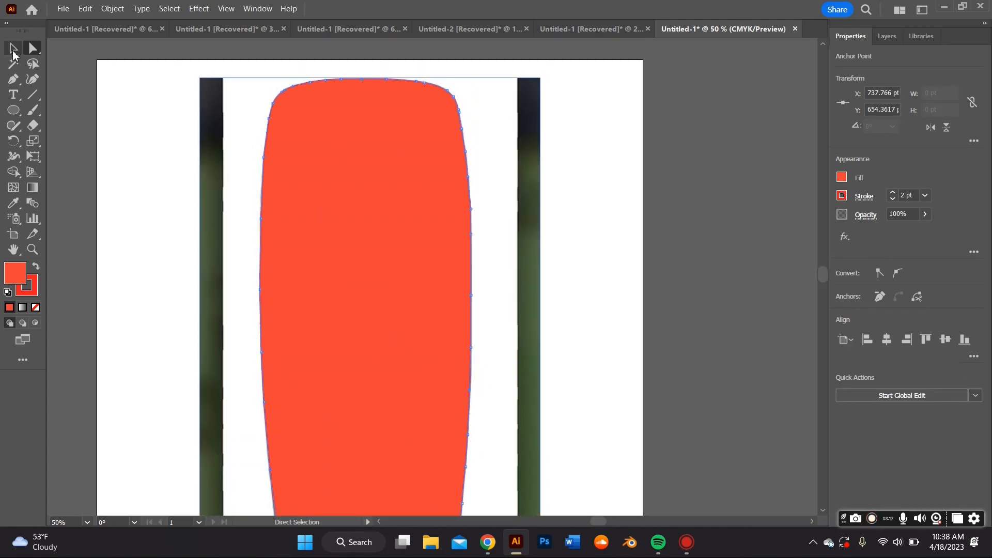
key("v")
left_click(272, 163)
scroll(396, 223, "down", 3)
right_click(391, 227)
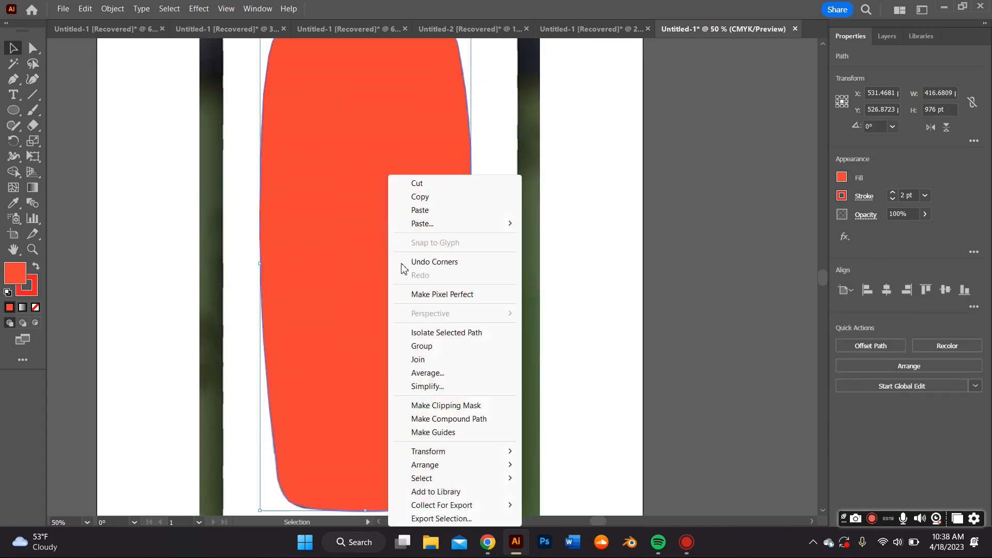
left_click(427, 386)
scroll(370, 304, "up", 3)
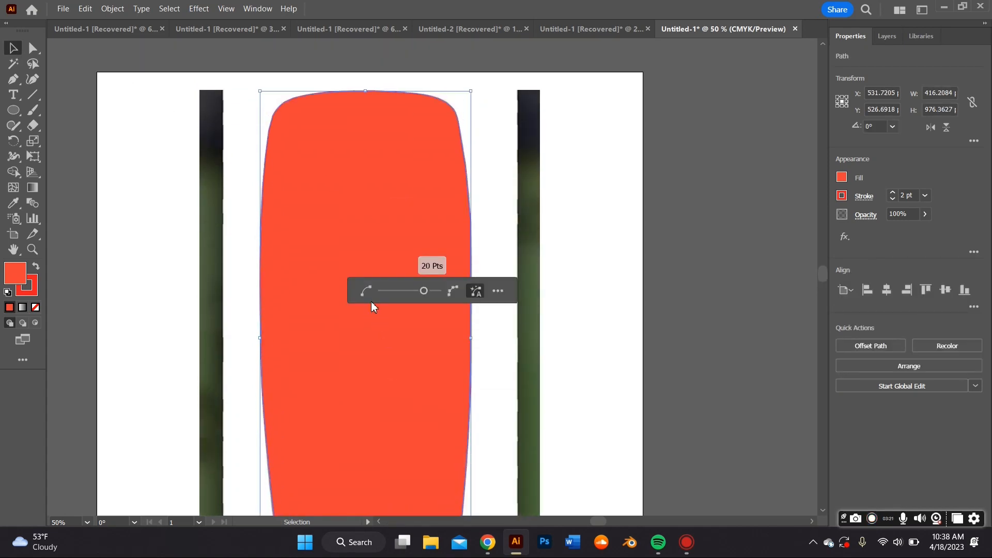
- Tune the outline's simplification, trying 8, 38 and 20 points before settling on a mid-range amount between 8 and 20
left_click(395, 293)
scroll(394, 295, "down", 2)
scroll(394, 294, "up", 2)
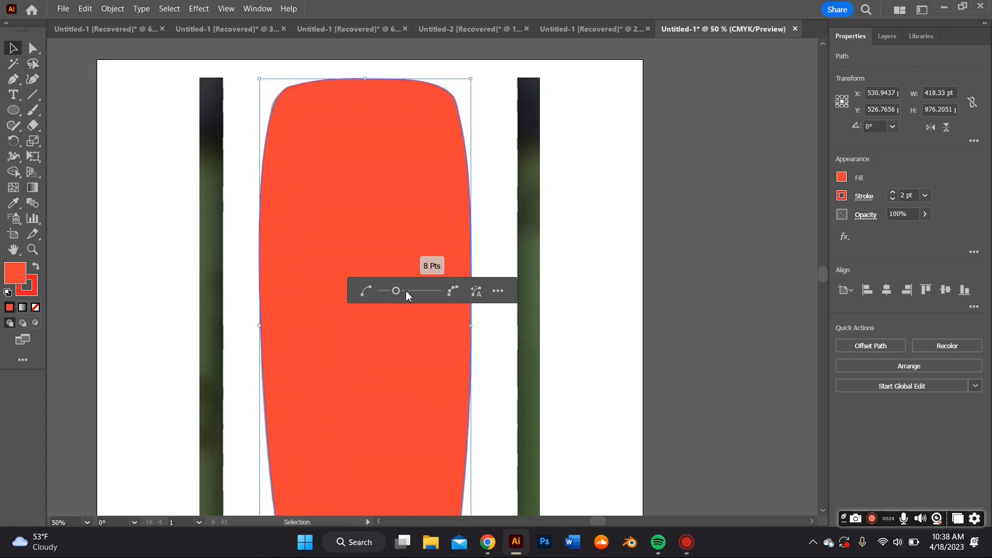
left_click(478, 294)
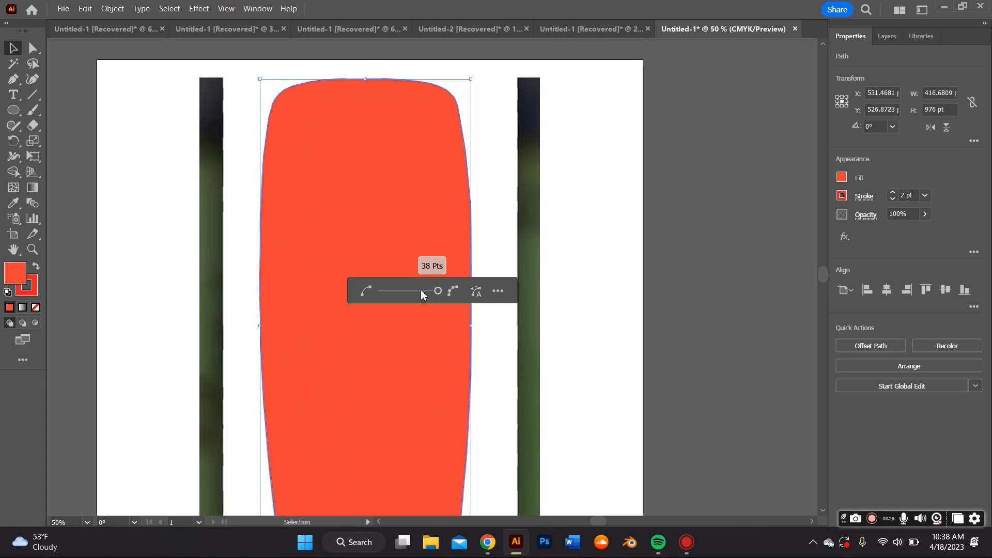
left_click(419, 292)
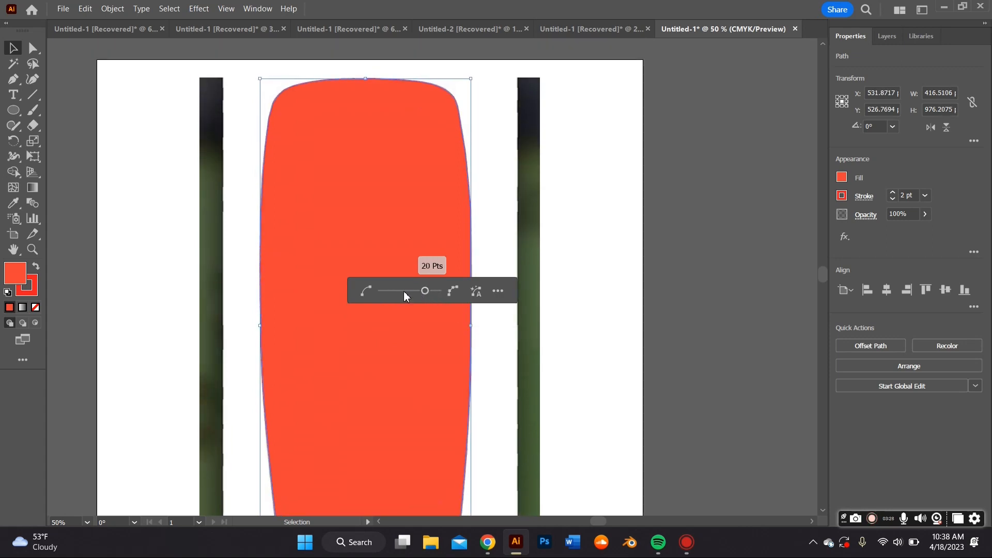
left_click(405, 292)
scroll(421, 335, "down", 2)
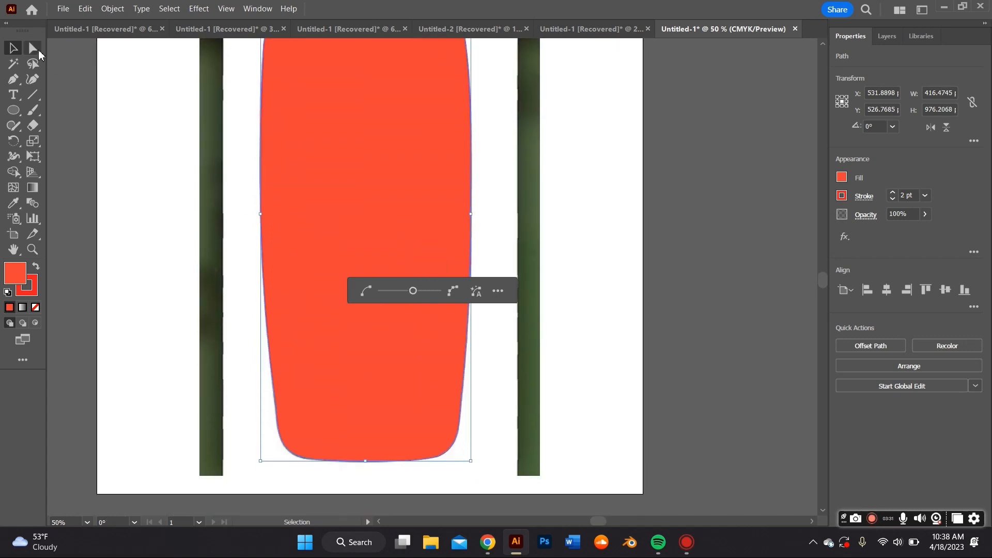
- Round the anchor point on the outline's lower-left side with a radius of about 59 pt
key("a")
left_click_drag(265, 409, 80, 401)
left_click_drag(274, 410, 270, 409)
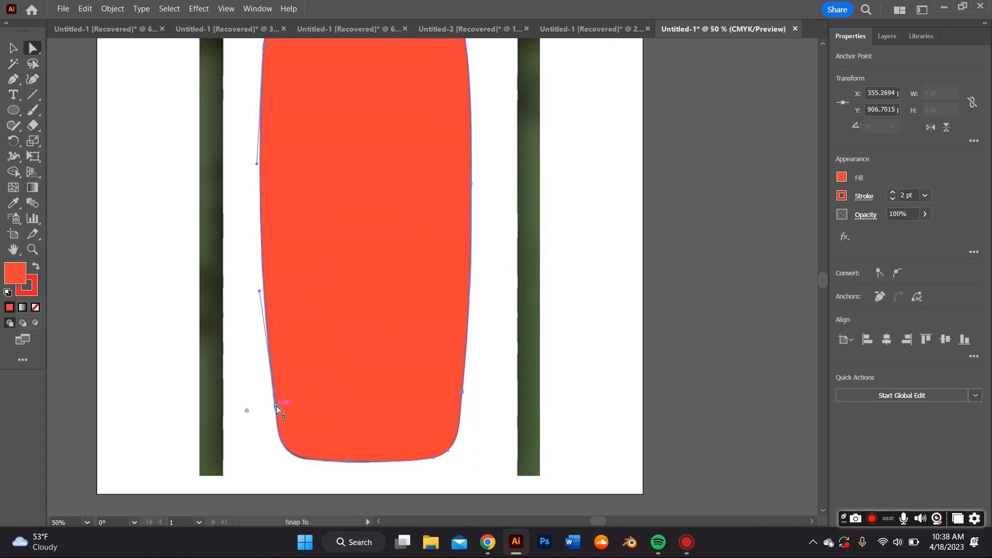
- Remove the outline's fill and compare the smoothed path with the phone's edges in the photo
scroll(348, 316, "up", 3)
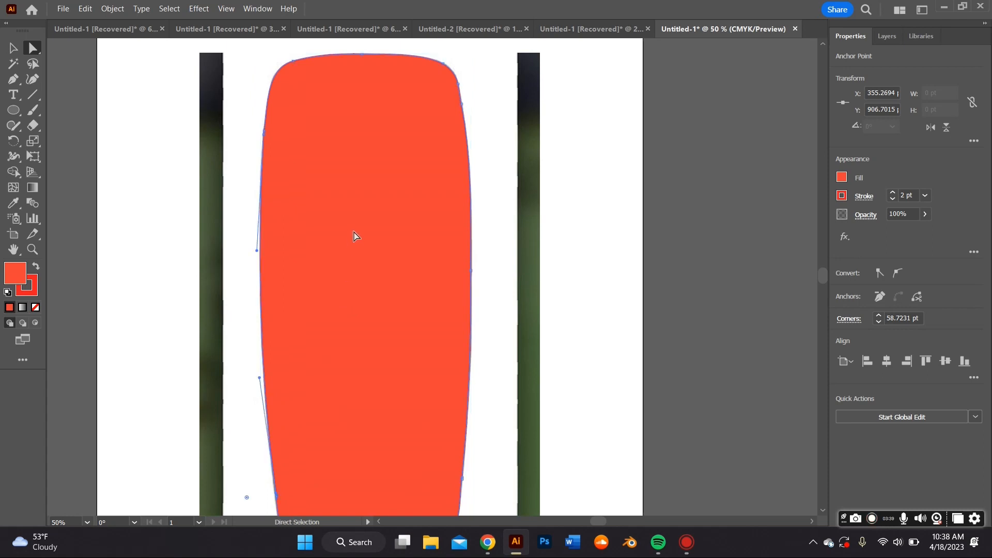
scroll(356, 232, "up", 2)
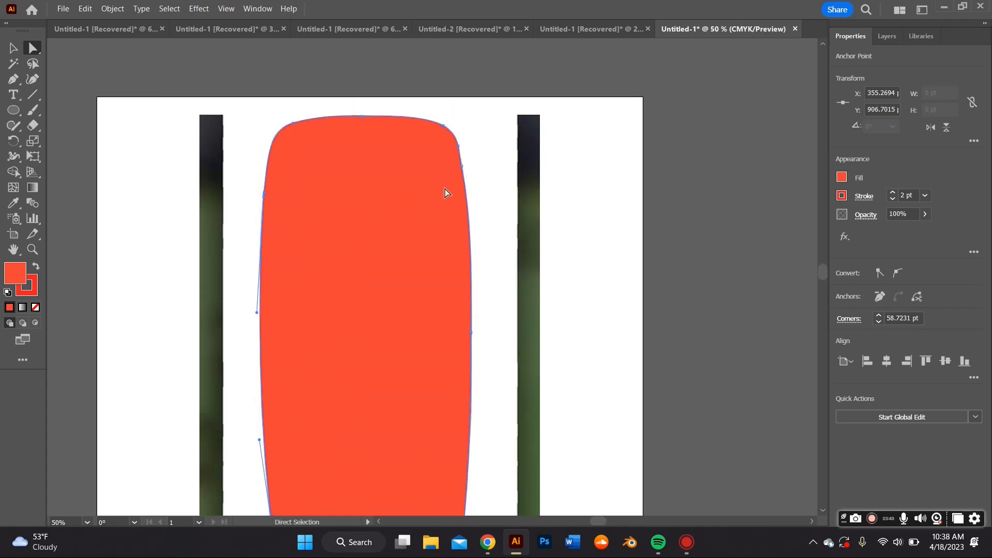
left_click(840, 180)
left_click(702, 222)
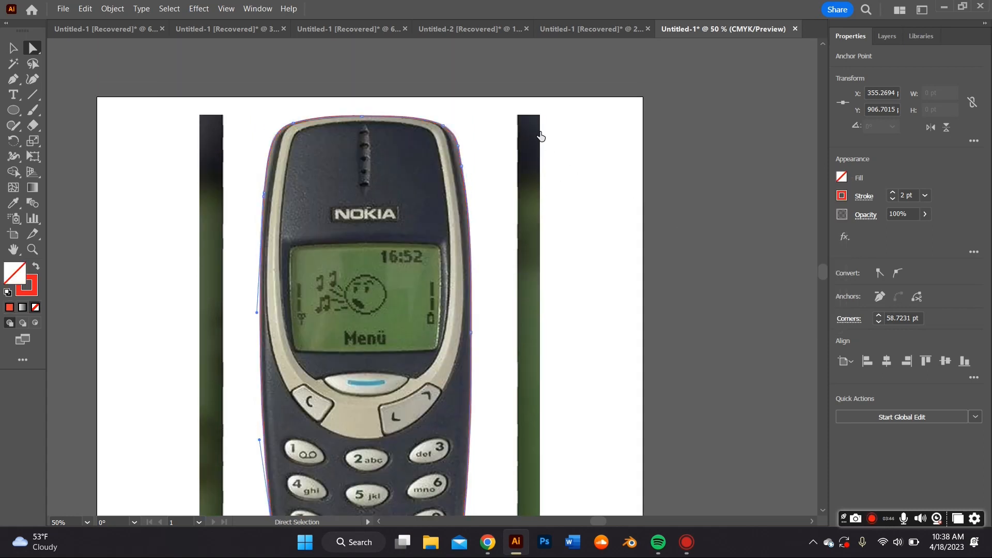
scroll(406, 258, "down", 3)
scroll(406, 258, "down", 3)
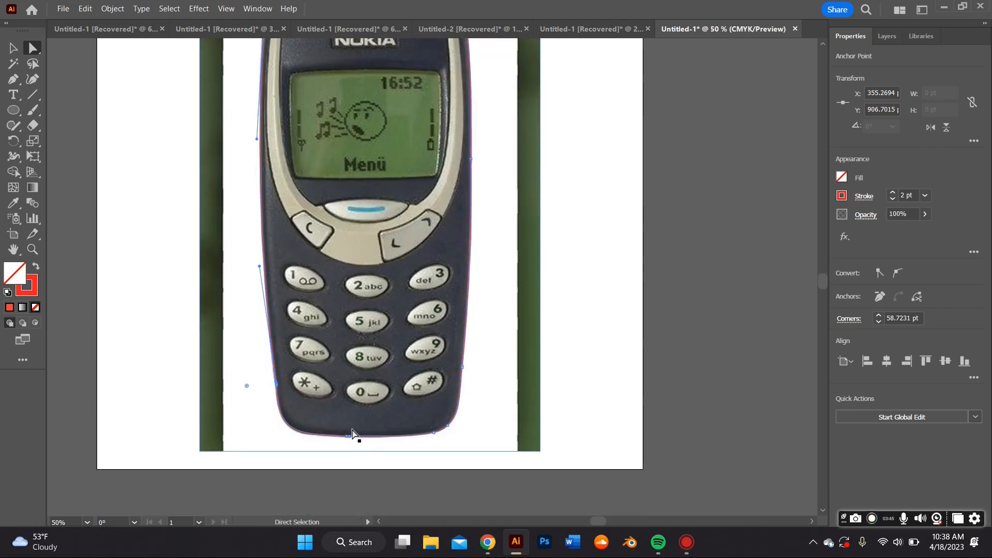
scroll(398, 361, "up", 5)
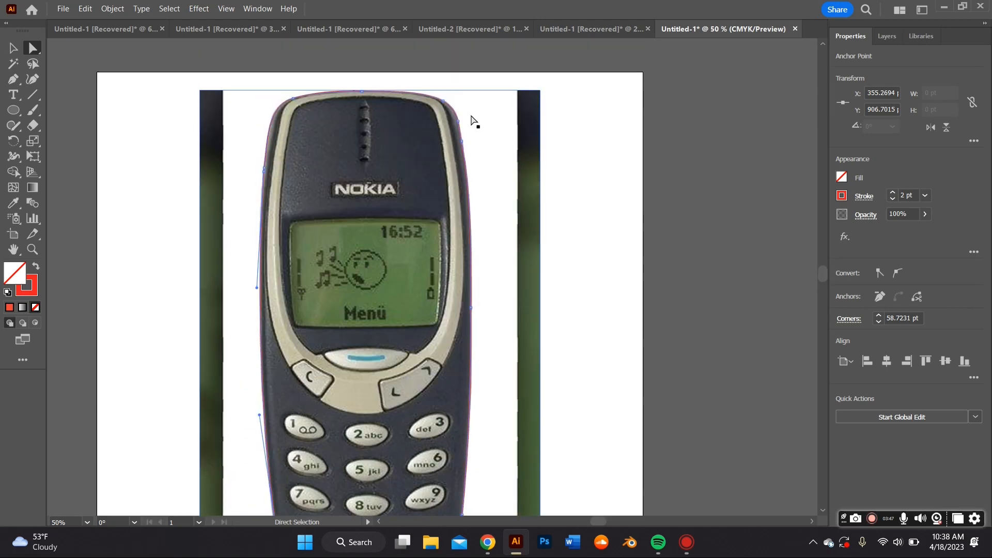
scroll(362, 112, "down", 1)
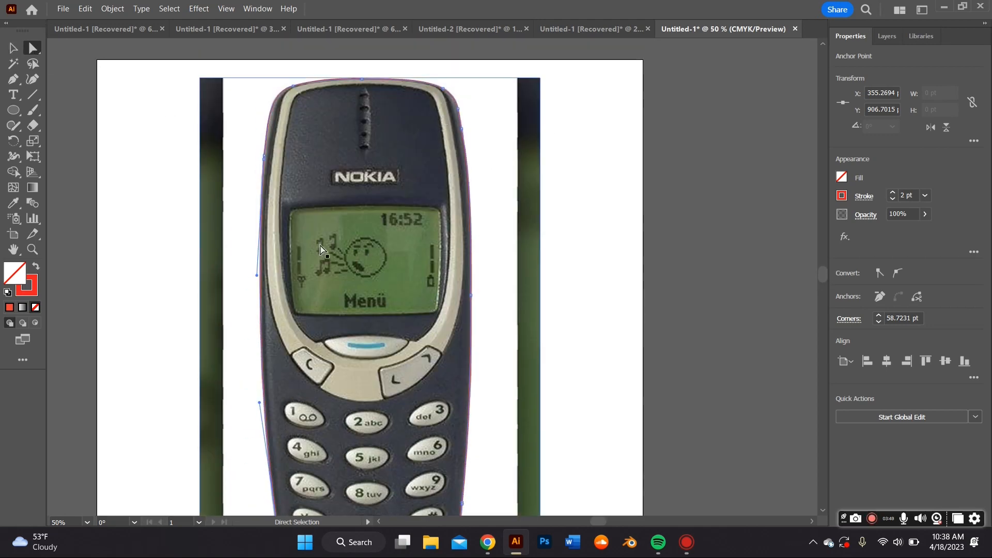
- Examine the smoothed phone outline against the photo's edges along its full height, both deselected and selected
scroll(228, 201, "down", 6)
left_click(137, 160)
scroll(149, 168, "up", 7)
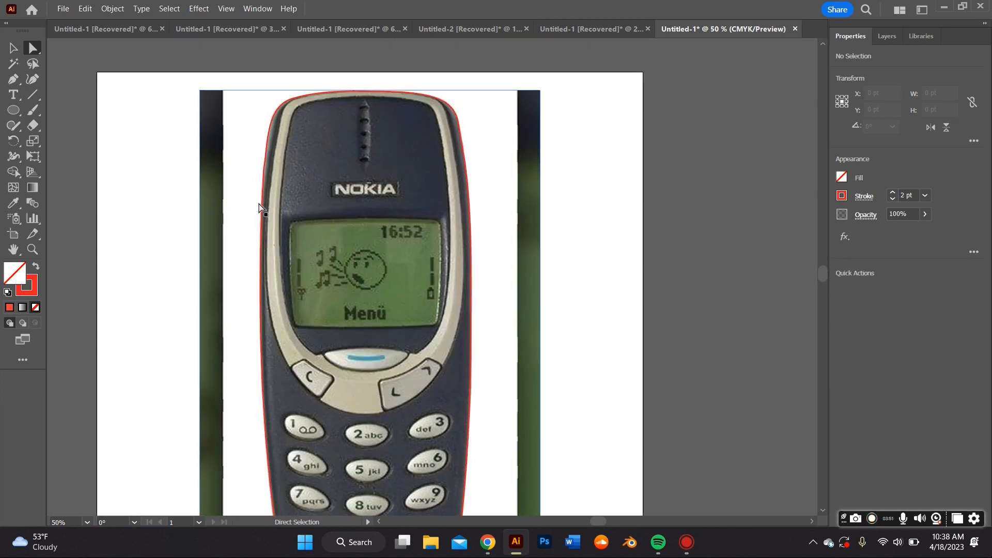
left_click(259, 208)
scroll(399, 355, "down", 3)
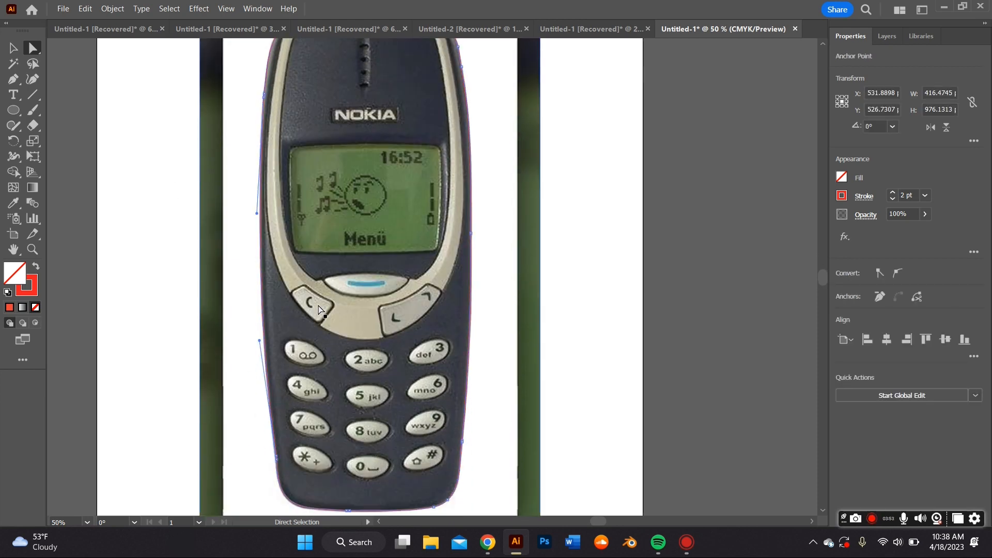
scroll(318, 309, "up", 3)
scroll(313, 313, "up", 4)
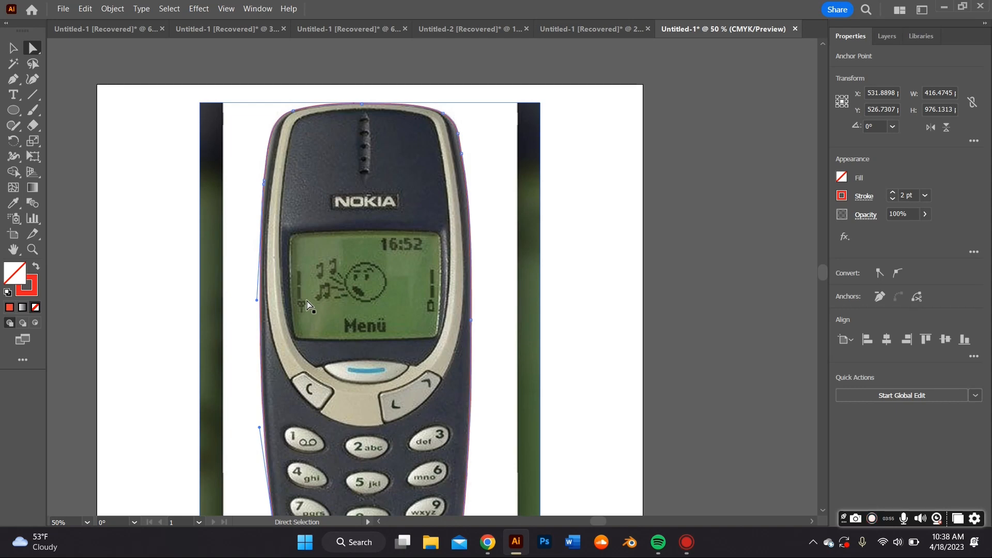
scroll(307, 306, "down", 2)
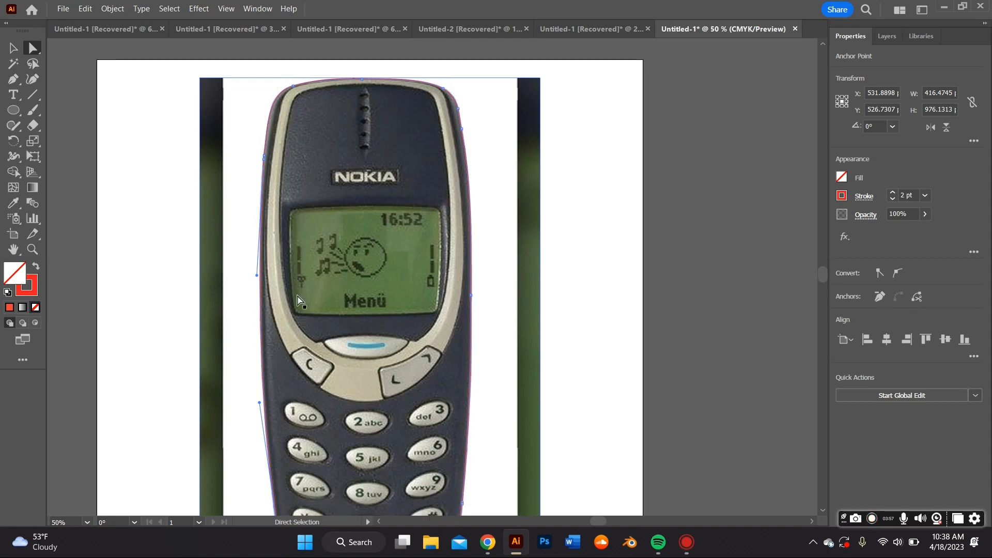
scroll(284, 310, "down", 5)
scroll(282, 289, "up", 7)
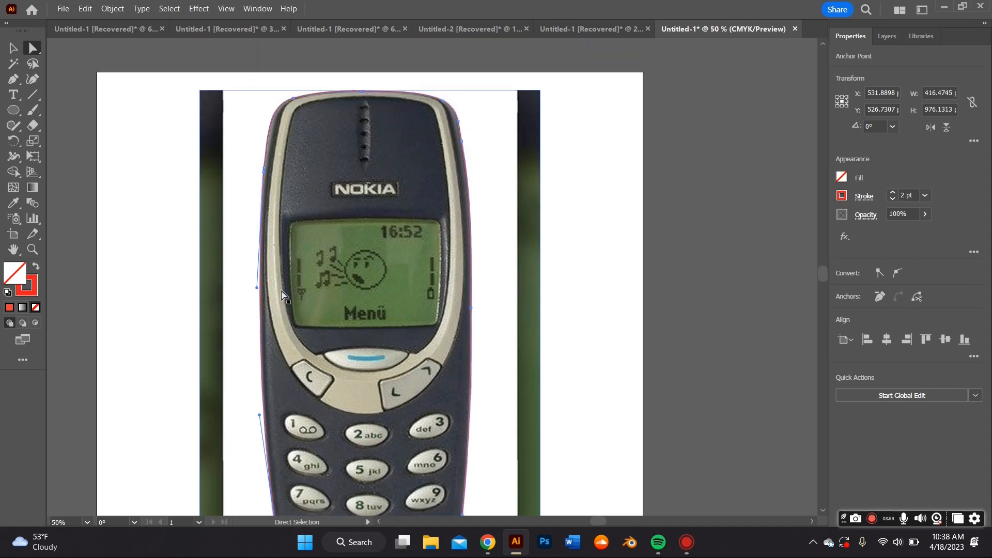
scroll(282, 288, "down", 3)
- Begin tracing the inner edge of the silver faceplate with the Pen tool, from its upper-left corner down the left side
left_click(32, 78)
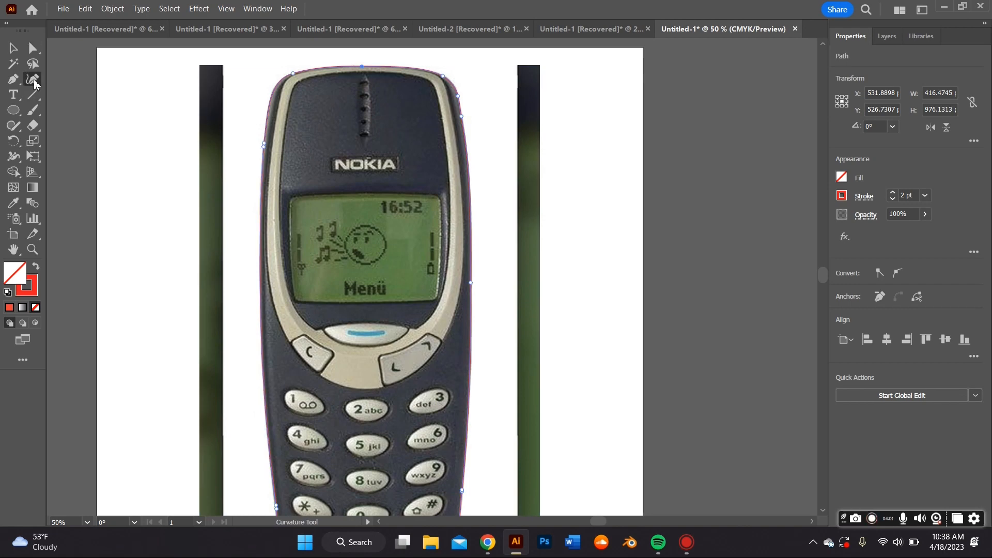
key("ctrl+=")
scroll(365, 144, "up", 10)
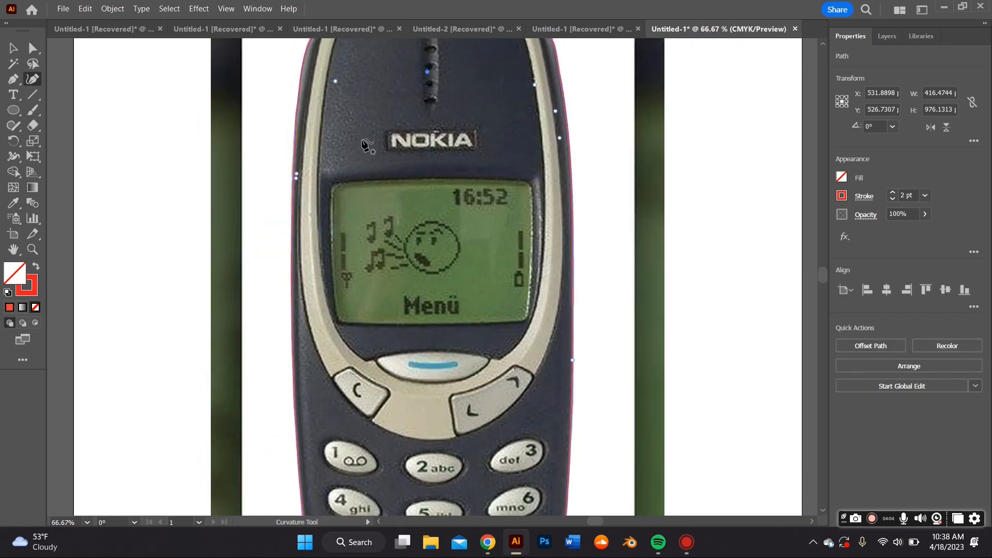
left_click(13, 79)
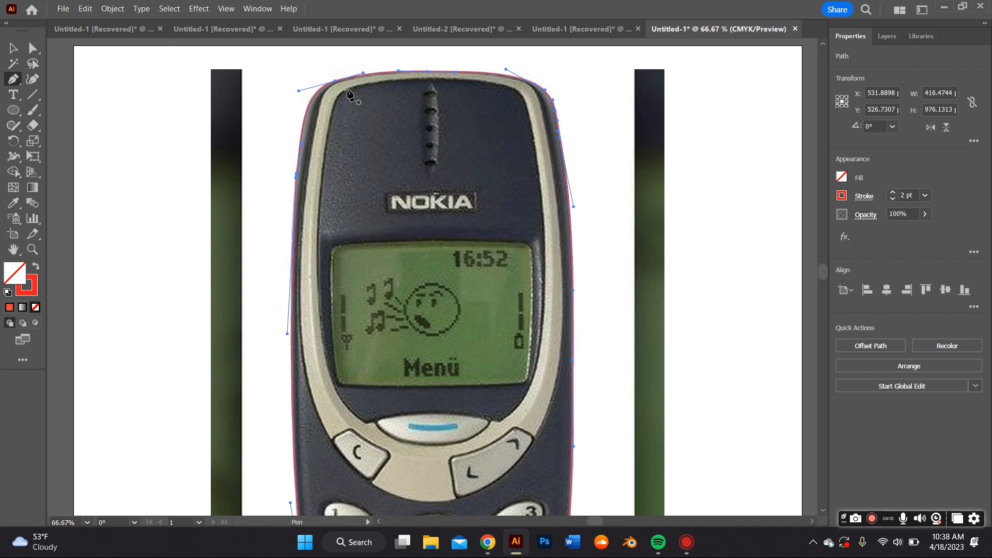
left_click(347, 90)
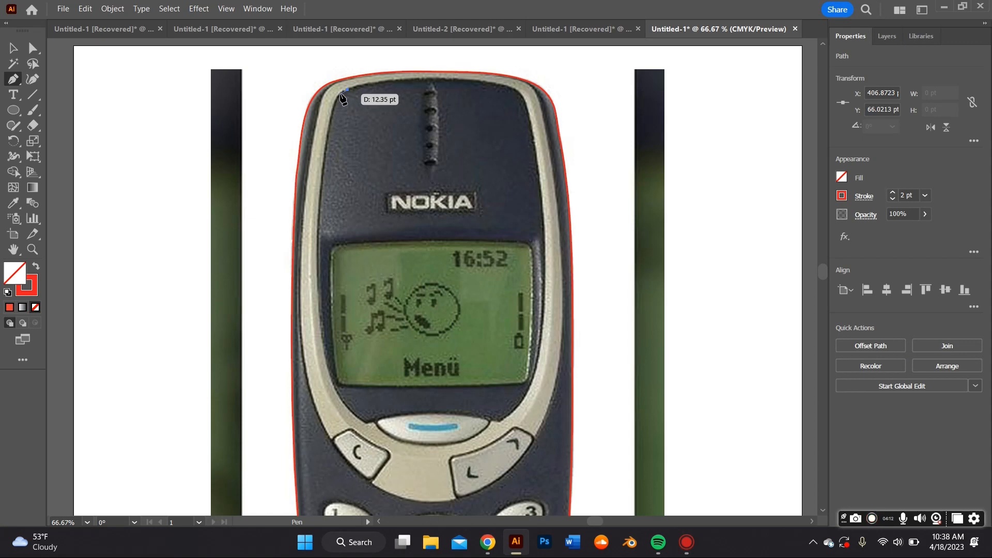
left_click(334, 102)
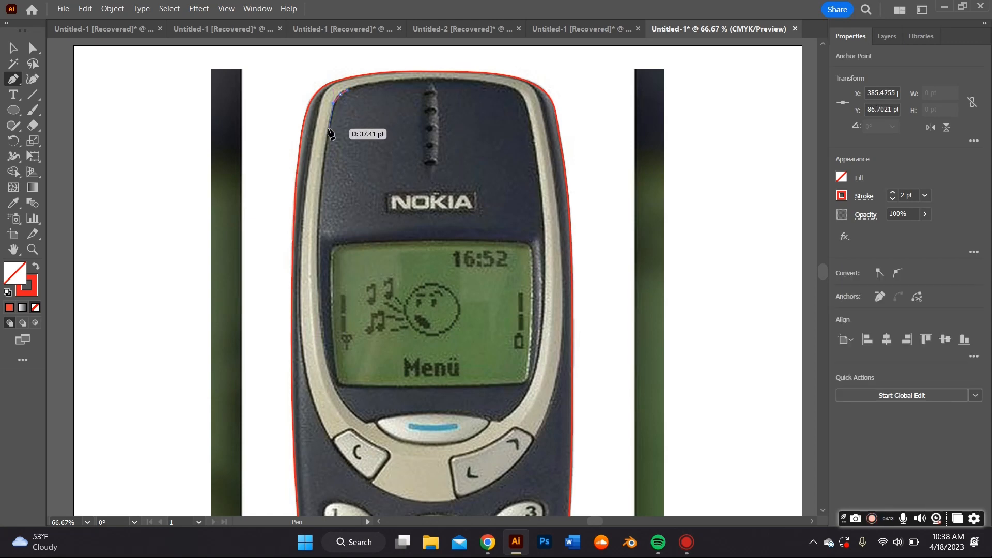
left_click(329, 128)
left_click_drag(338, 182, 315, 134)
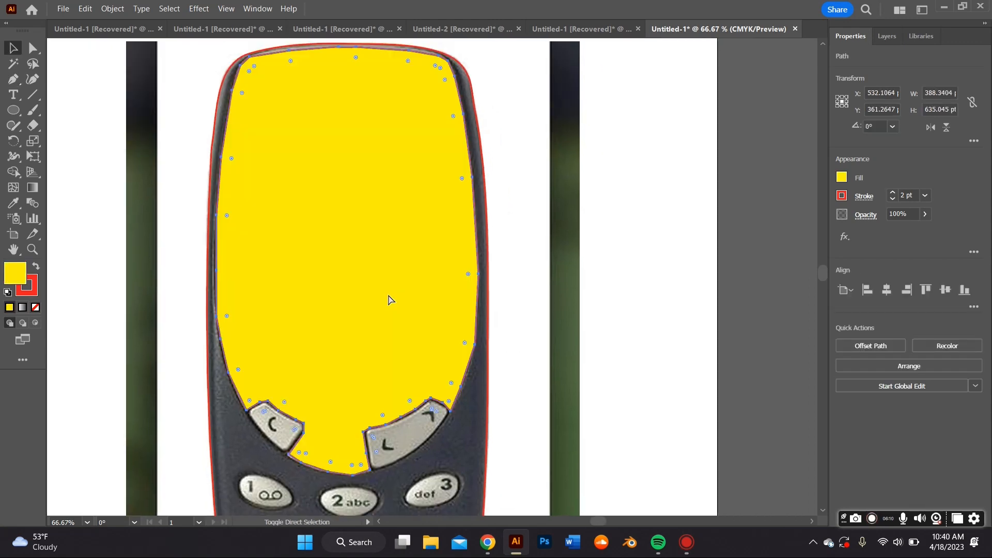
- Send the yellow faceplate shape to the back and place the phone photo behind it
key("ctrl+shift+[")
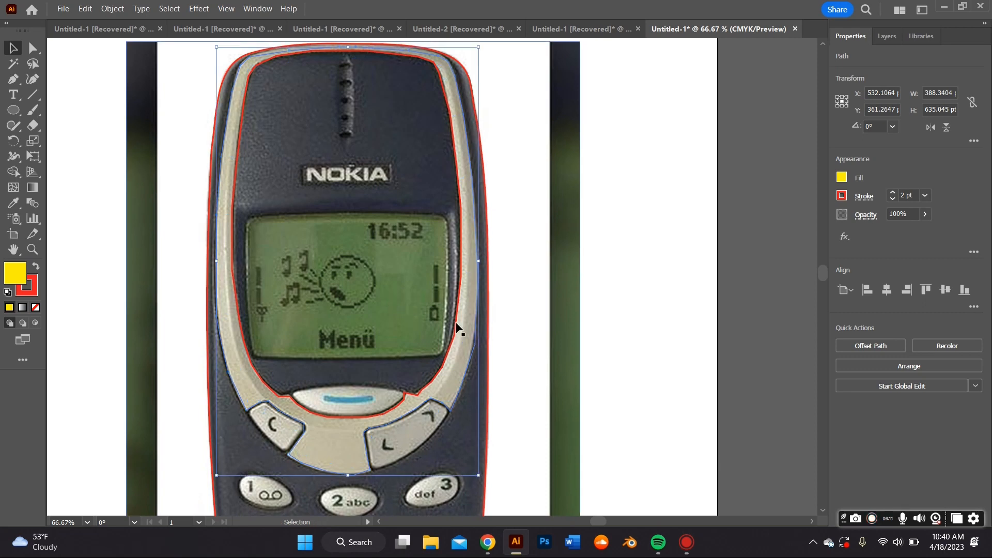
left_click(503, 266)
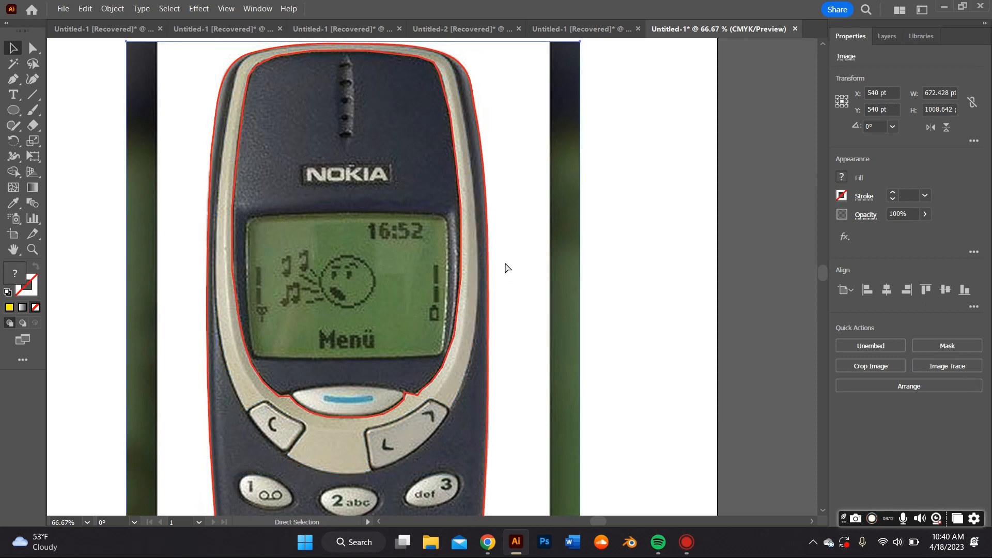
key("ctrl+shift+[")
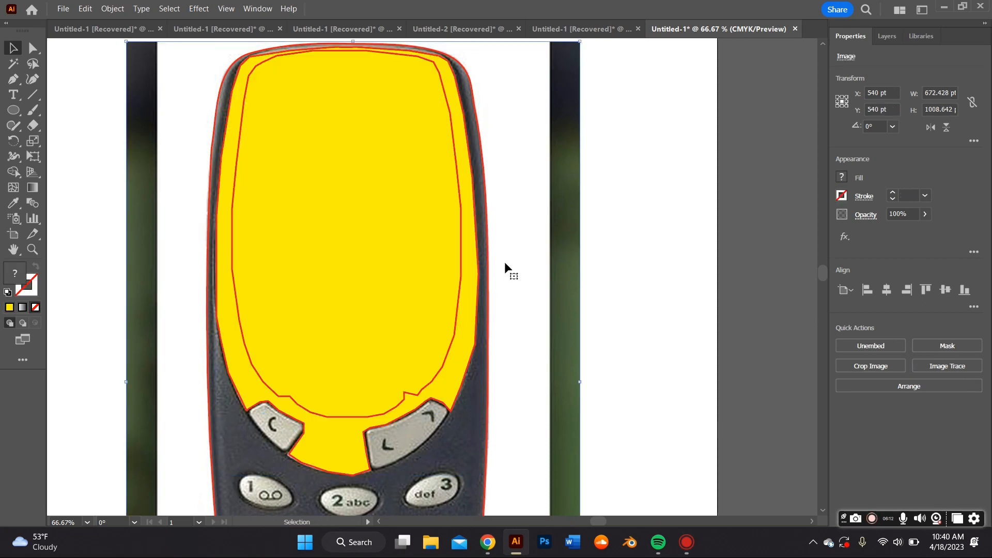
- Select the yellow faceplate shape together with its inner outline and combine them with Pathfinder Exclude
left_click(412, 403)
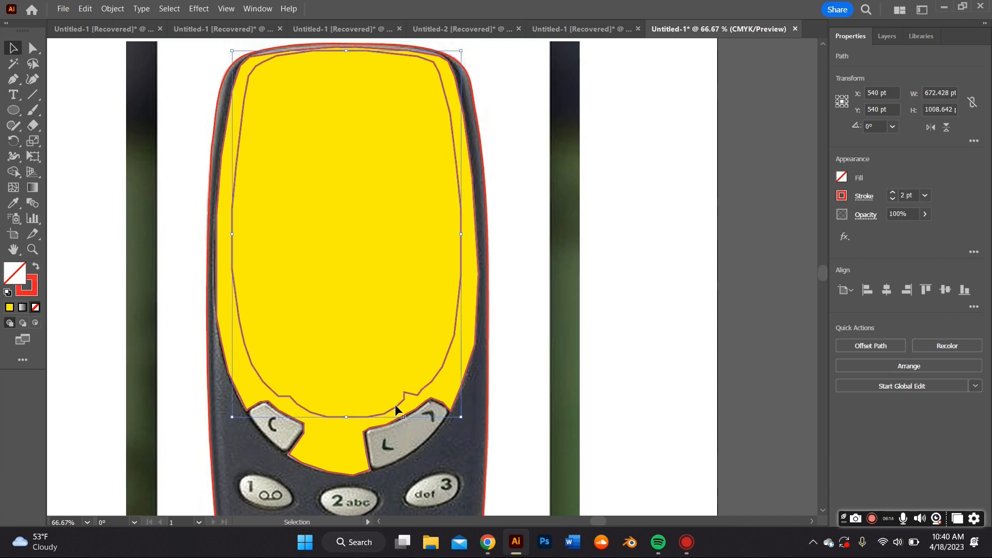
left_click(347, 441)
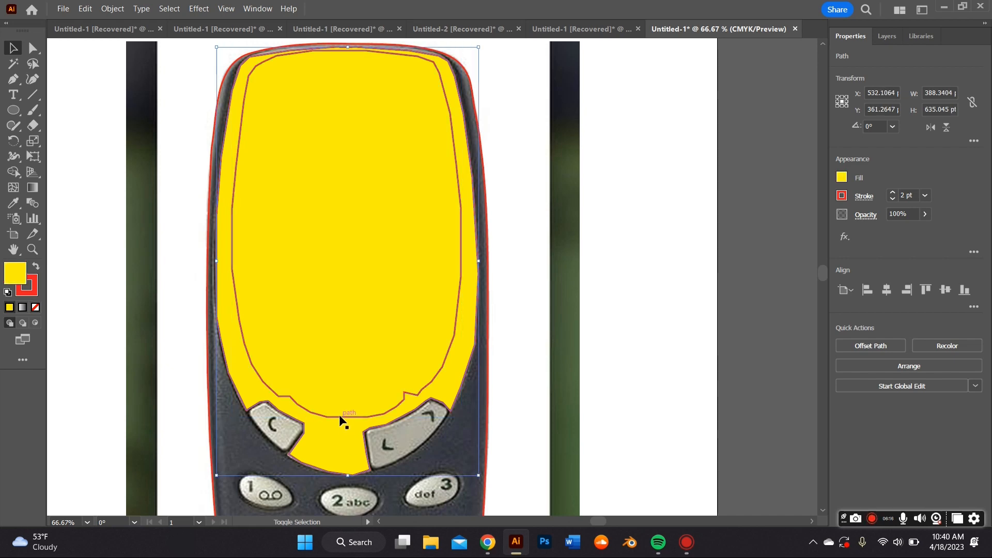
left_click(340, 416, "shift")
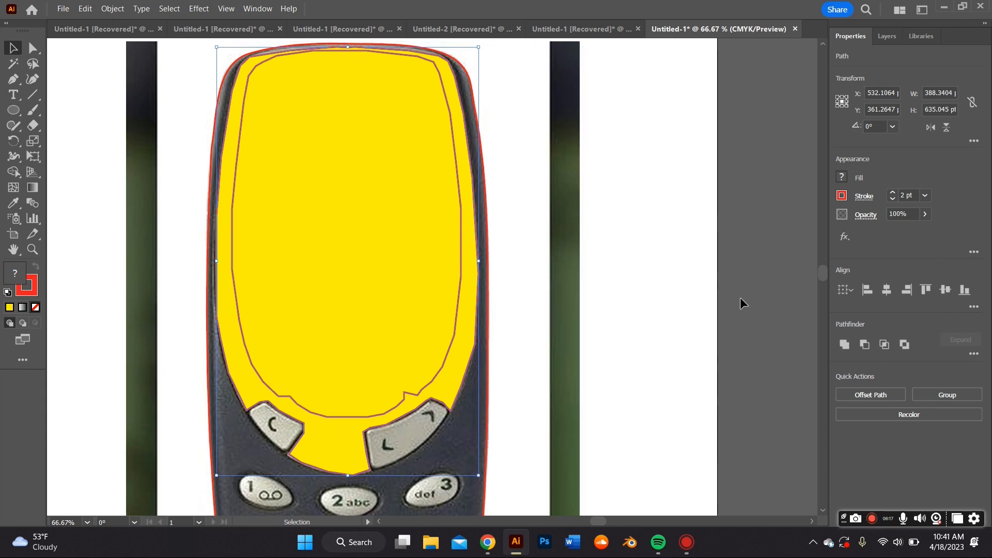
left_click(904, 344)
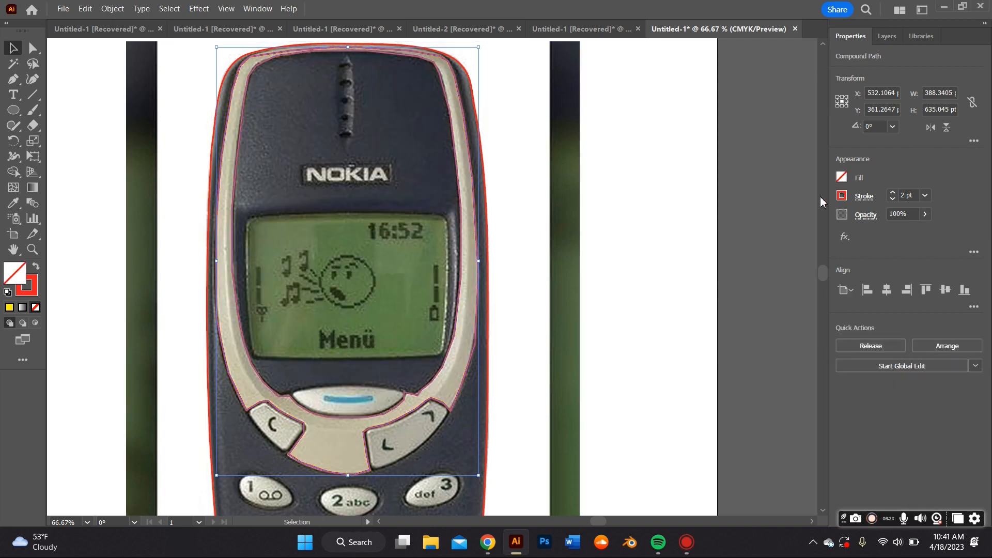
- Fill the combined faceplate ring with the magenta-pink swatch
left_click(842, 178)
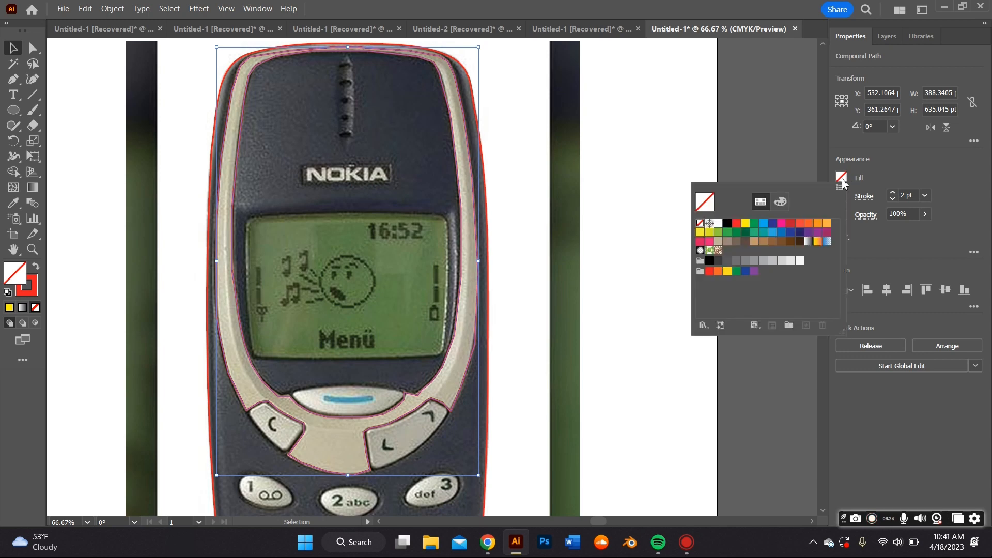
left_click(782, 224)
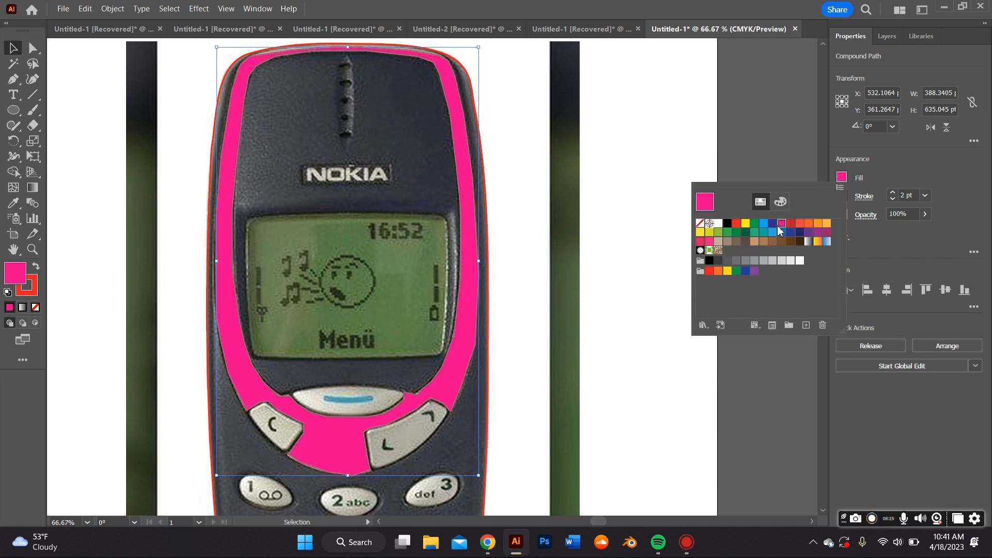
key("Escape")
scroll(563, 227, "down", 4)
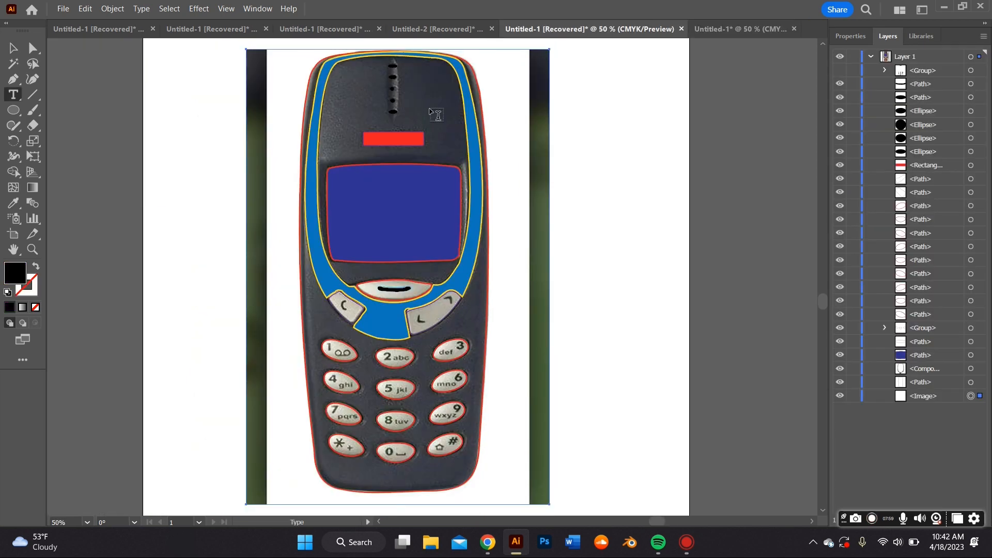
- Add the text "nokia" beside the earpiece holes above the red rectangle and enlarge it to about 37 pt
left_click(432, 111)
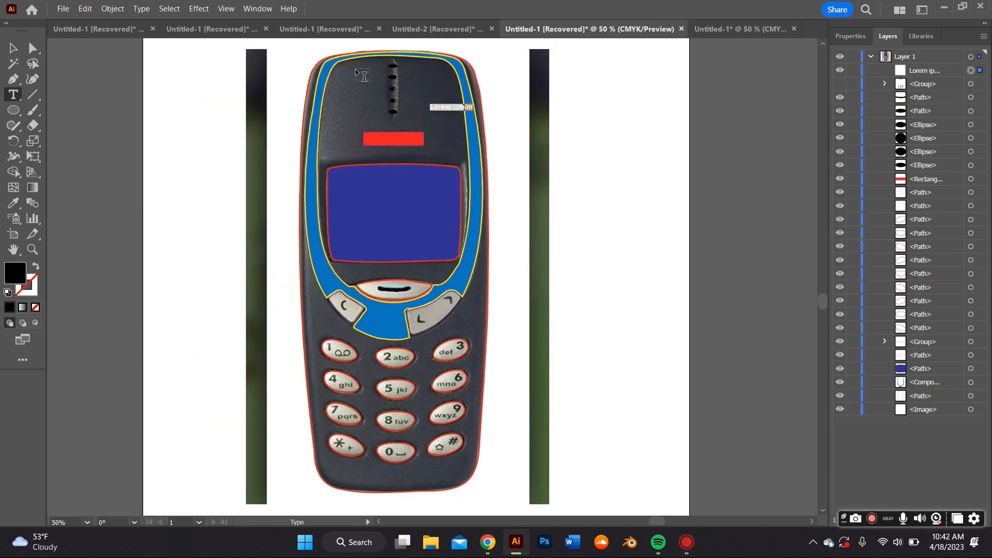
type("nokia")
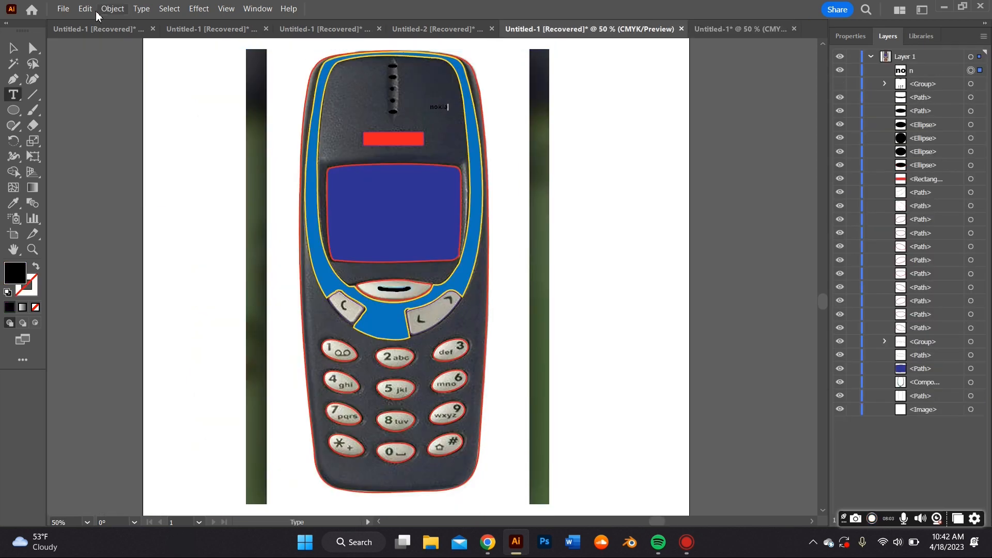
key("Escape")
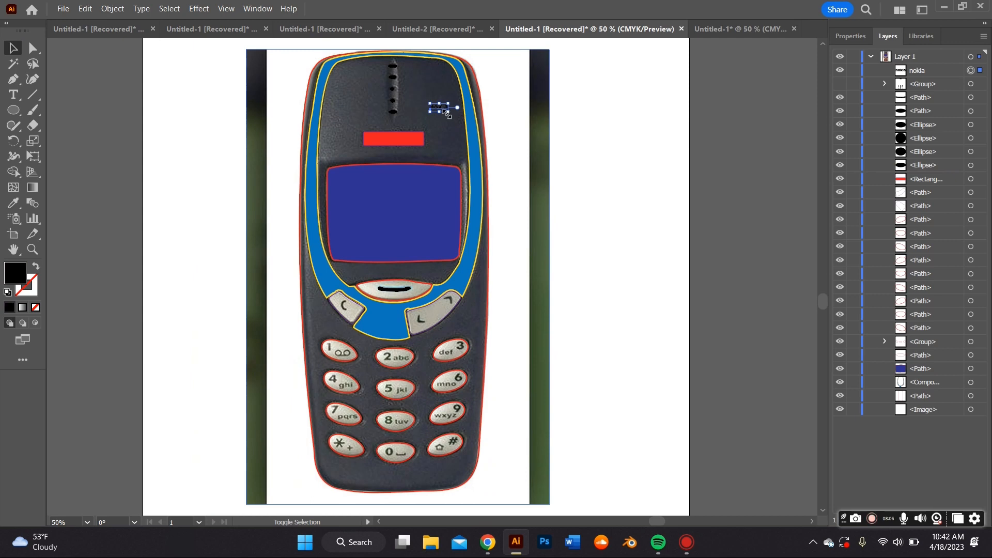
mouse_move(448, 114)
left_mouse_down()
mouse_move(494, 135)
mouse_move(465, 122)
left_mouse_up()
key("ctrl+minus")
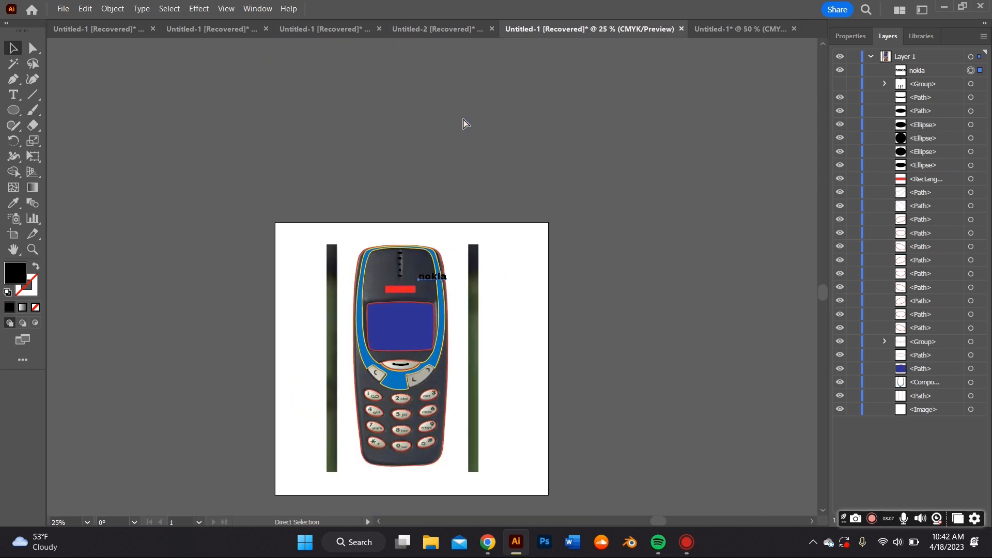
key("ctrl+plus")
key("ctrl+plus")
key("ctrl+plus")
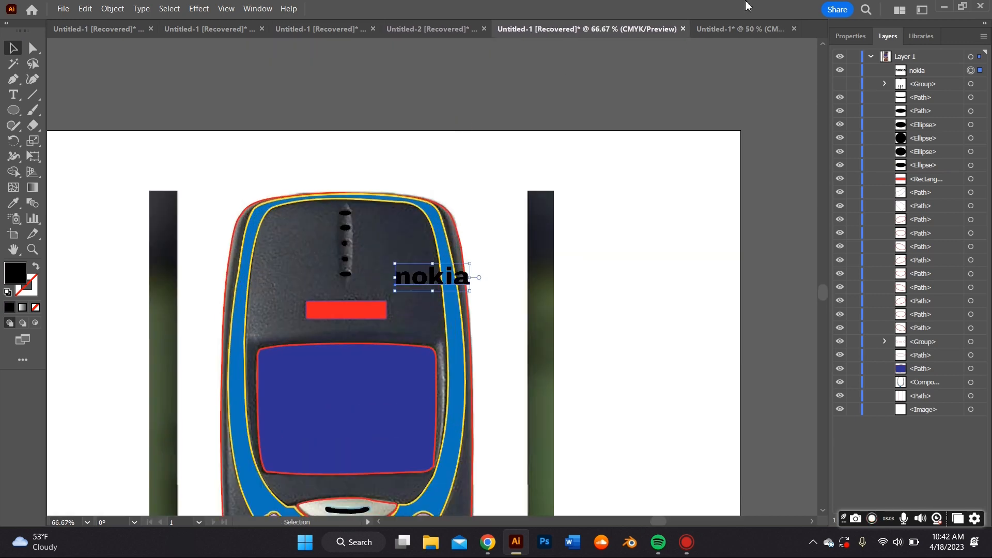
- Replace the lowercase brand text with "NOKIA" in capitals
left_click(850, 36)
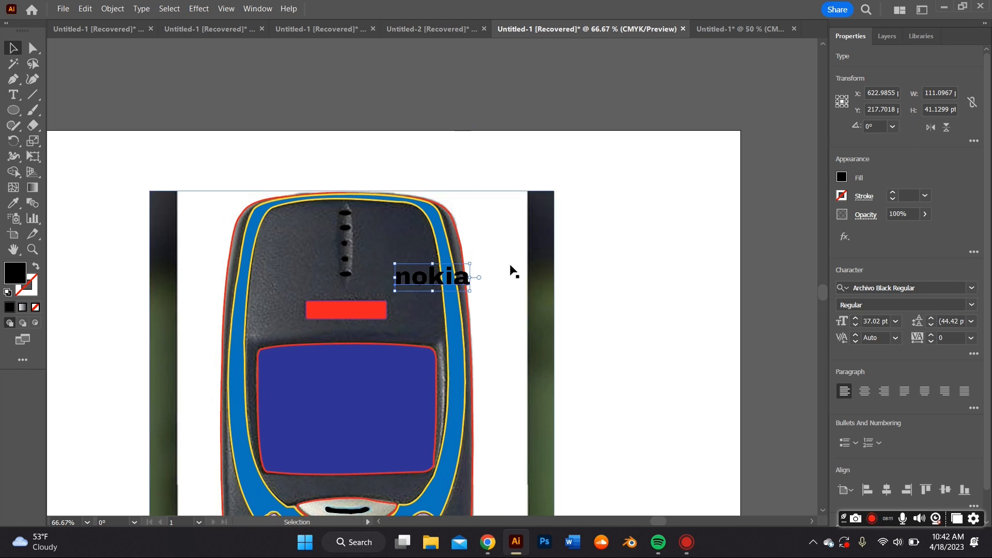
double_click(448, 274)
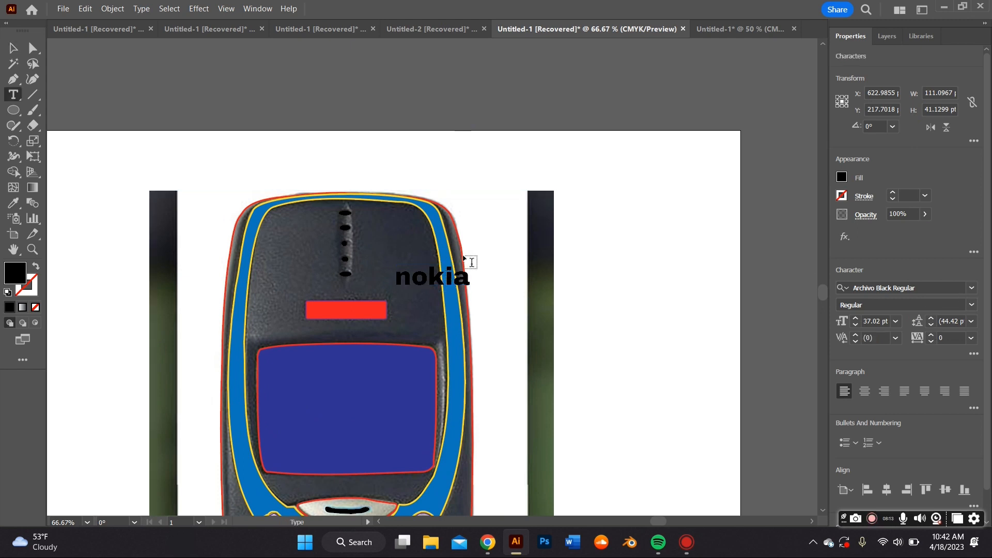
key("ctrl+a")
type("NOKIA")
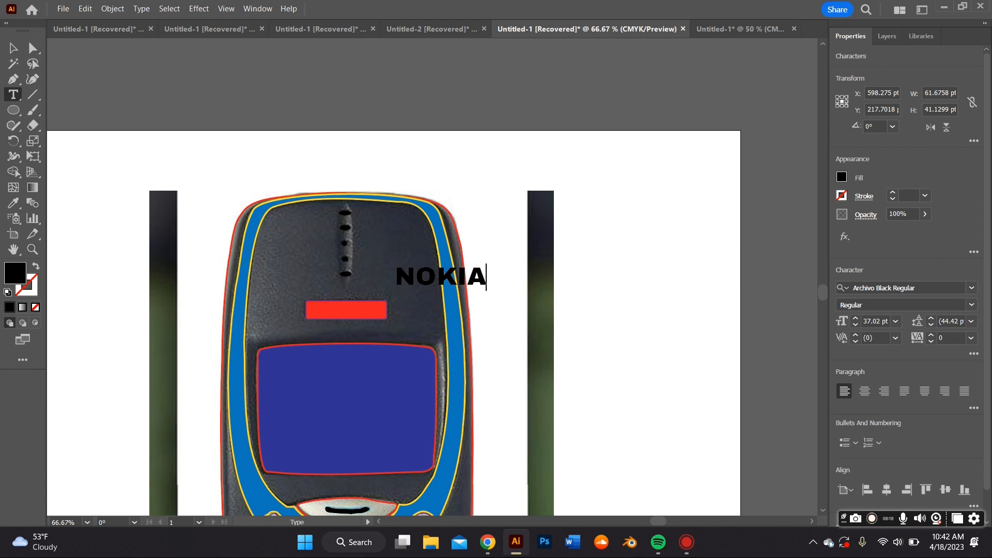
left_click(13, 50)
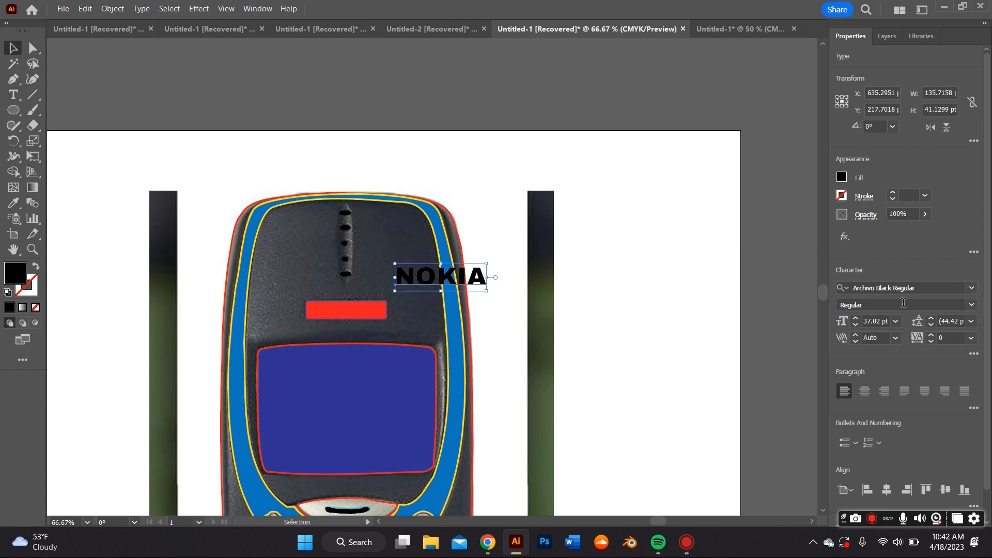
- Choose a font for the NOKIA text and move it onto the red nameplate rectangle
left_click(972, 288)
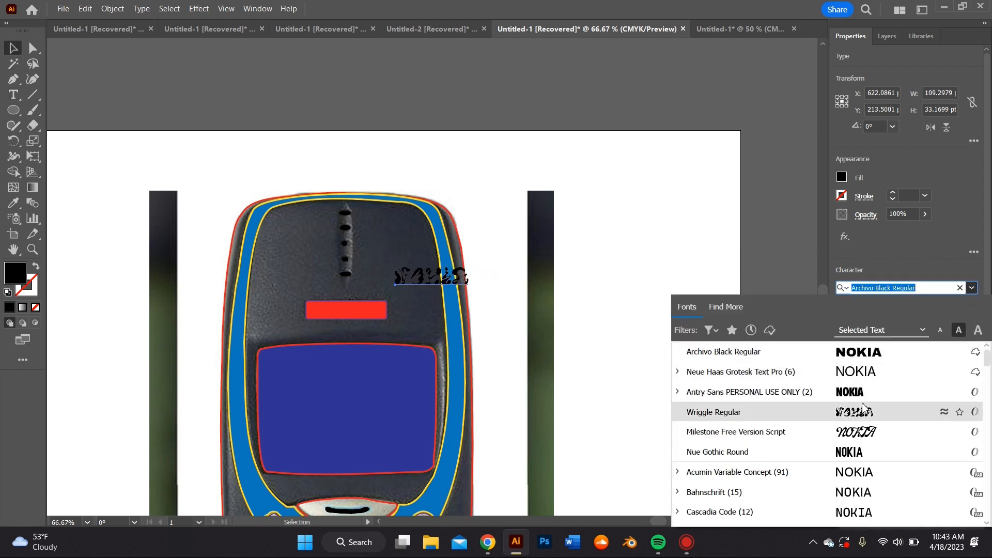
left_click(871, 362)
left_click_drag(439, 280, 350, 311)
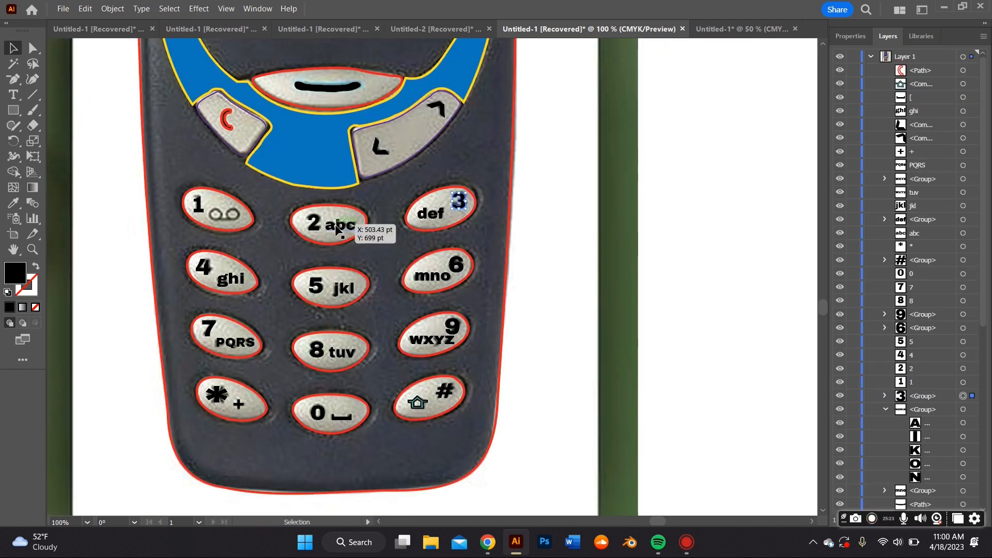
- Convert the abc, jkl and tuv key labels to outlines with Create Outlines
right_click(336, 228)
left_click(385, 334)
left_click(342, 289)
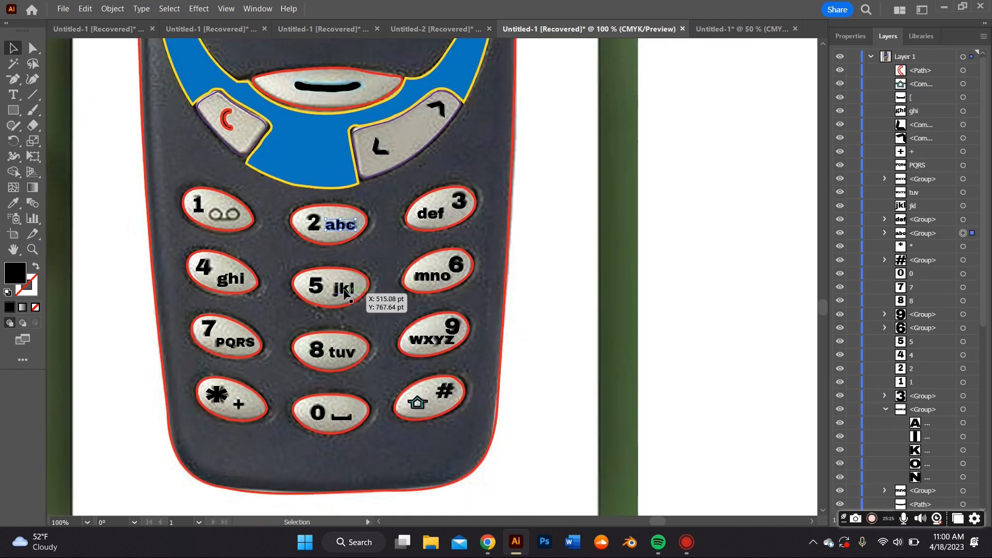
right_click(345, 298)
left_click(393, 335)
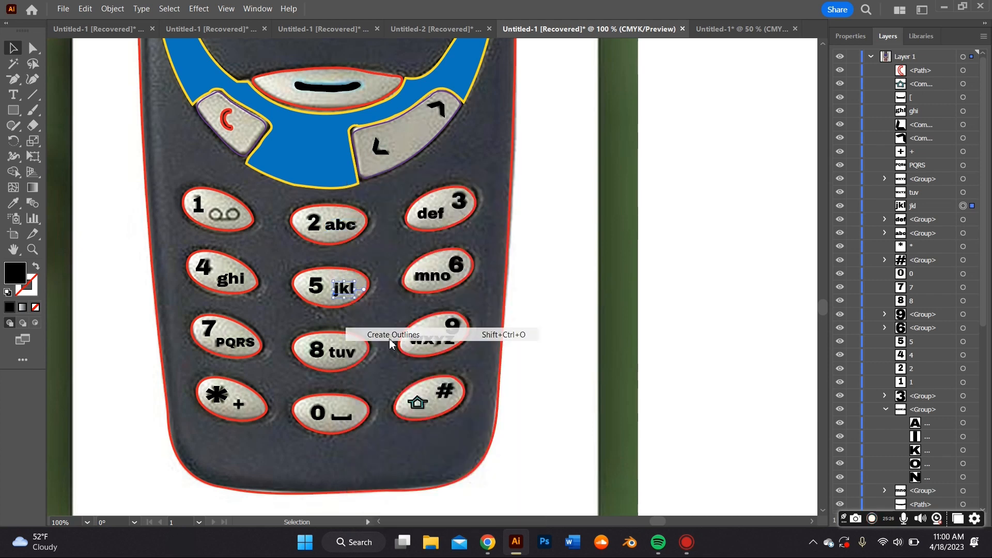
left_click(341, 353)
right_click(341, 355)
left_click(396, 335)
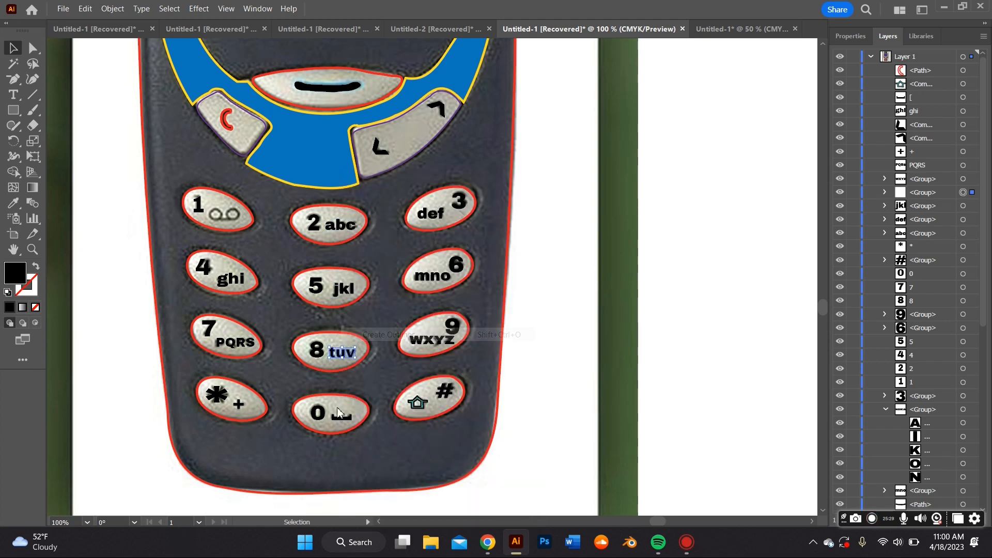
- Convert the space-bar symbol and the 0 on the bottom middle key to outlines with Create Outlines
left_click(341, 418)
right_click(341, 418)
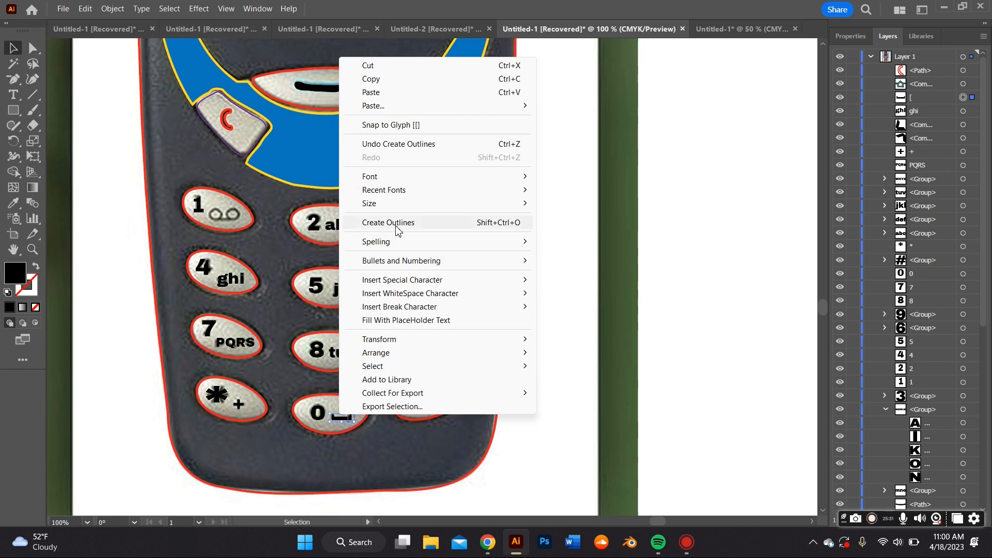
left_click(460, 223)
left_click(317, 414)
right_click(317, 414)
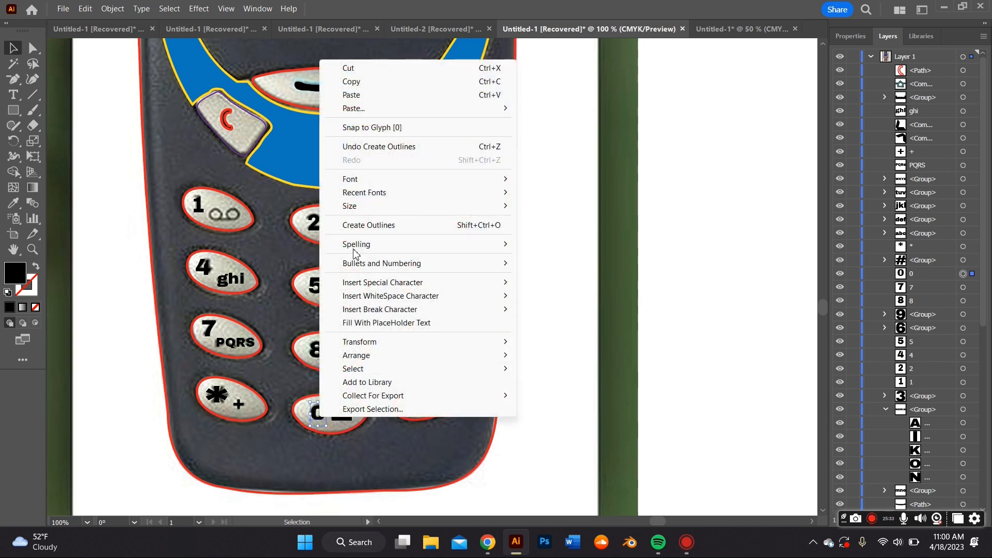
left_click(360, 226)
- Convert the digits 8, 5 and 2 in the keypad's middle column to outlines
left_click(316, 348)
right_click(315, 347)
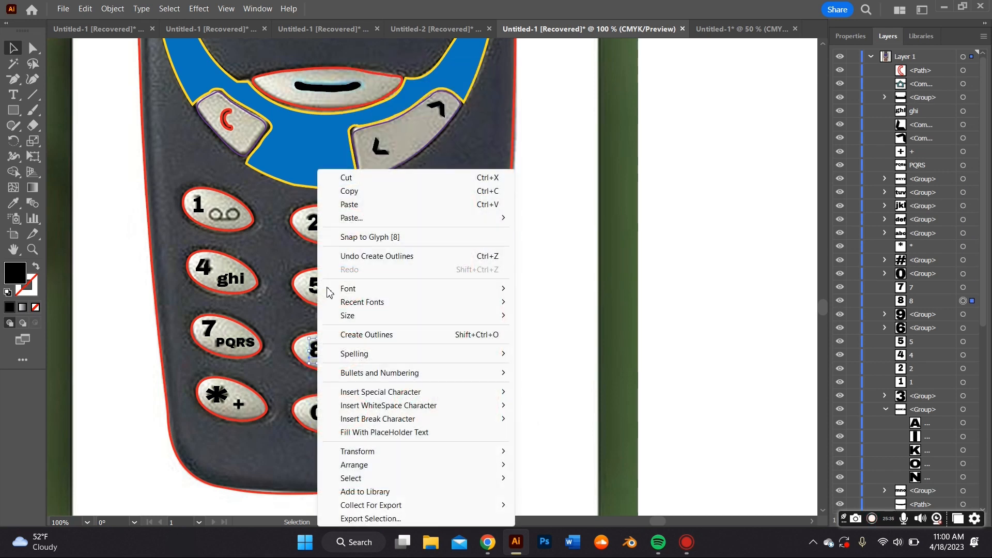
left_click(346, 335)
left_click(316, 284)
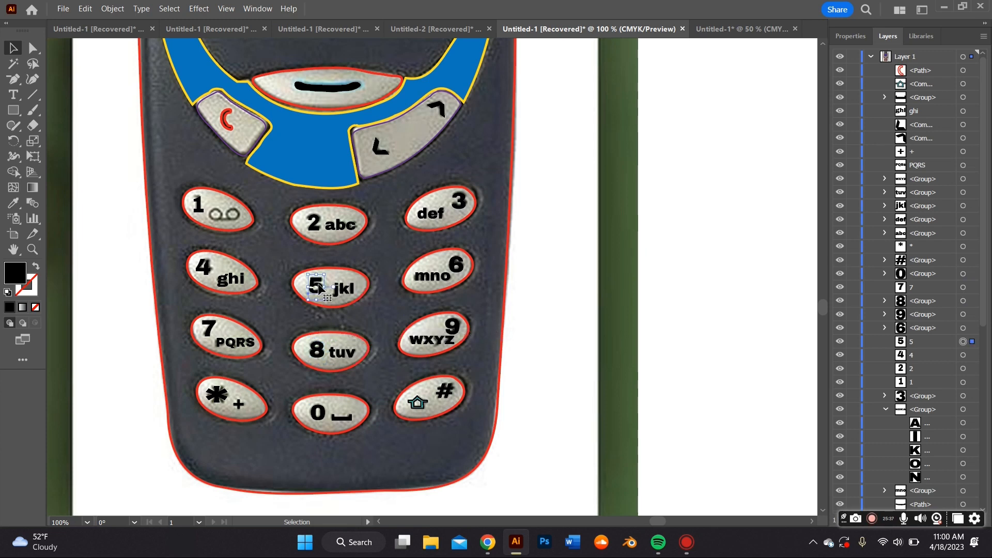
right_click(316, 284)
left_click(364, 334)
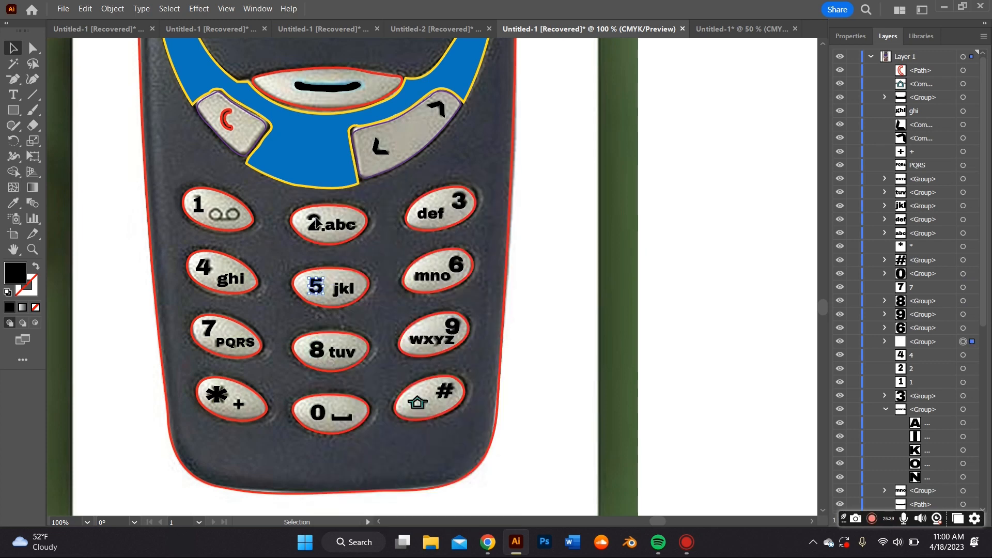
left_click(315, 223)
right_click(316, 223)
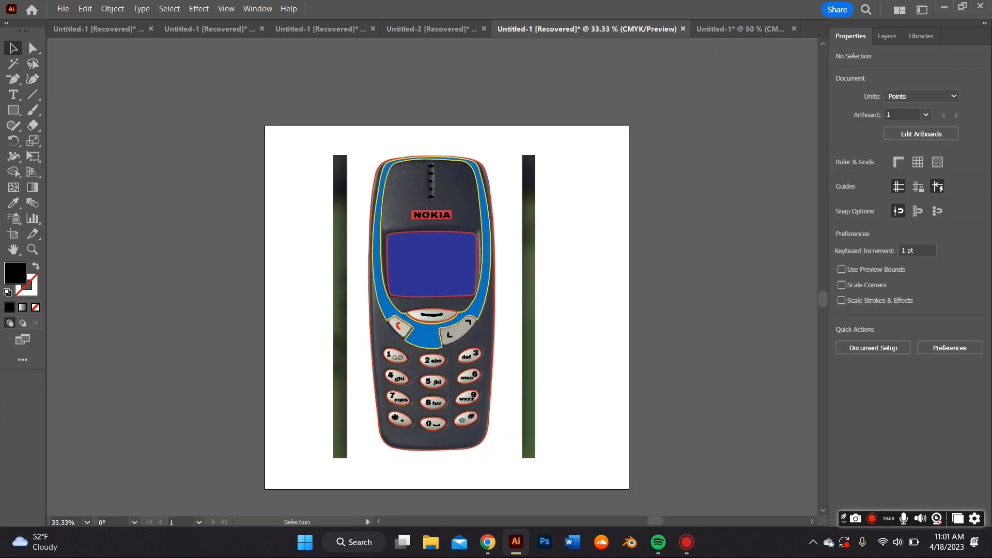
- Export the phone artwork as an SVG with Internal CSS styling, SVG font, preserved images, layer-name object IDs and 2 decimals
left_click(63, 8)
mouse_move(124, 277)
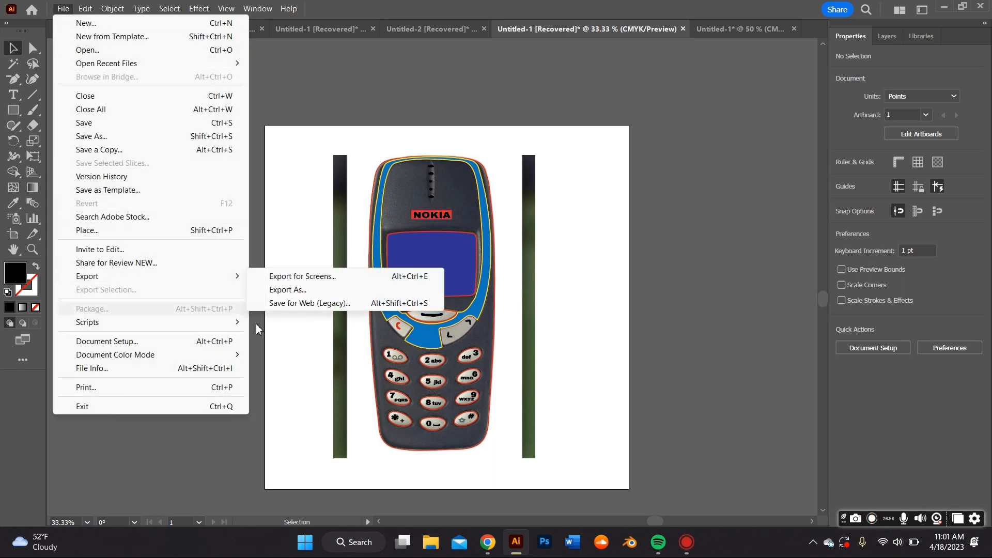
left_click(302, 293)
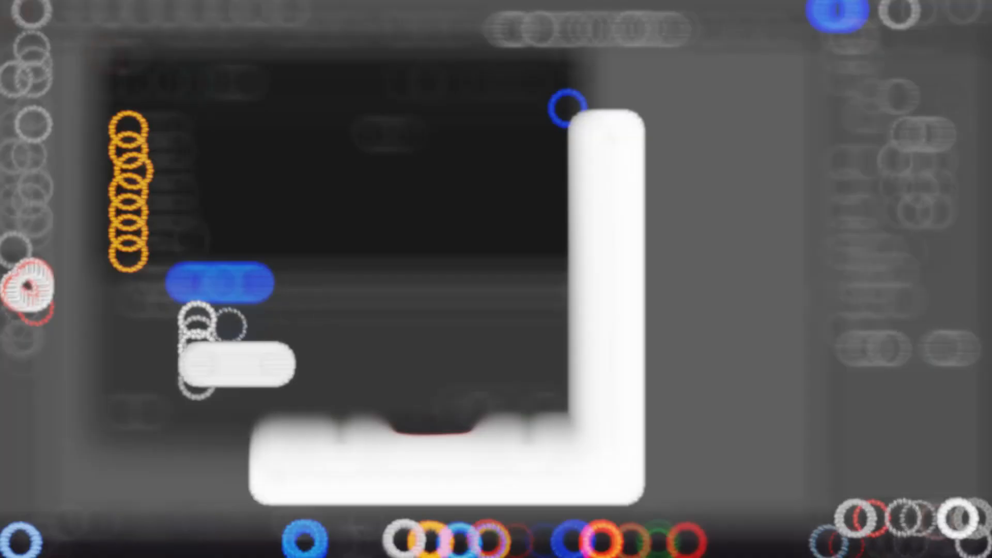
left_click(215, 304)
left_click(215, 305)
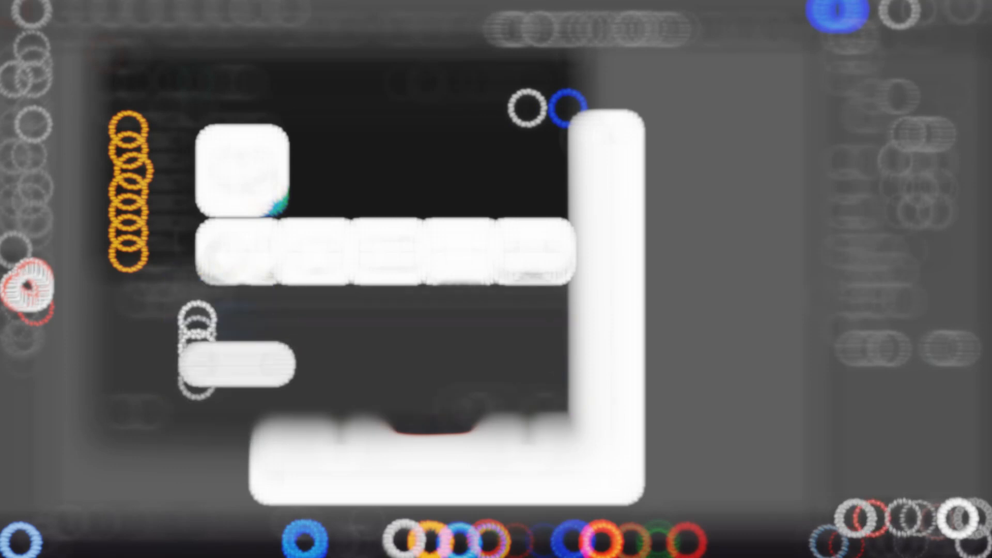
left_click(241, 327)
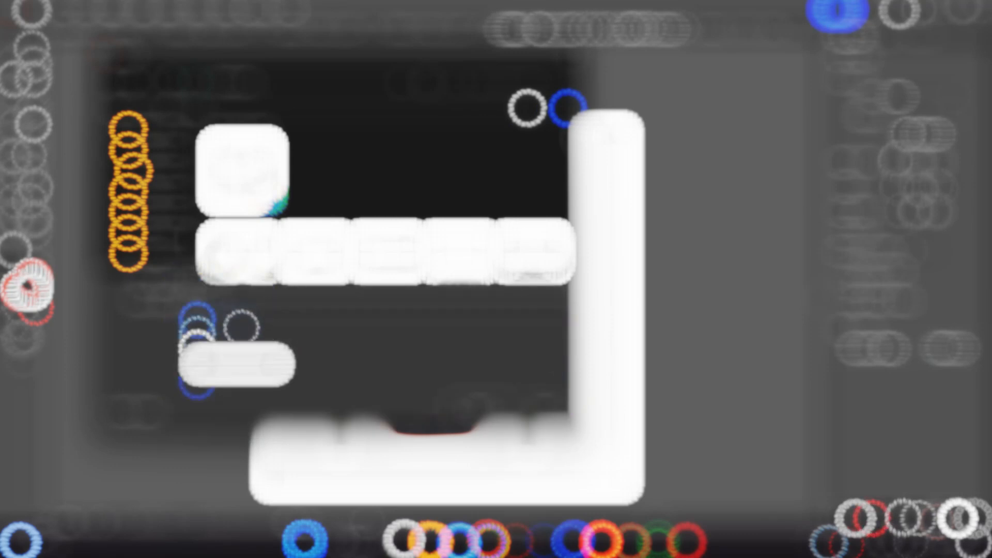
left_click(473, 404)
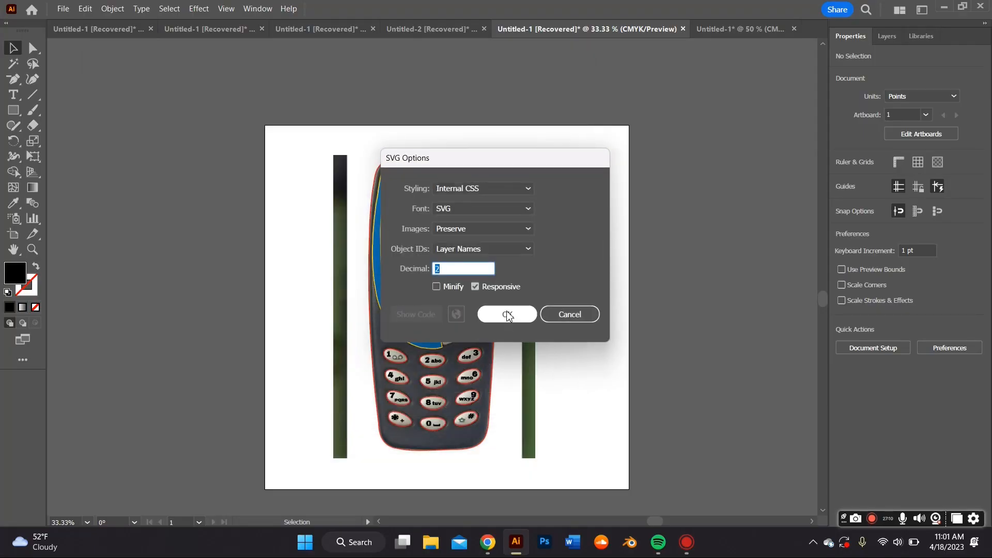
left_click(507, 319)
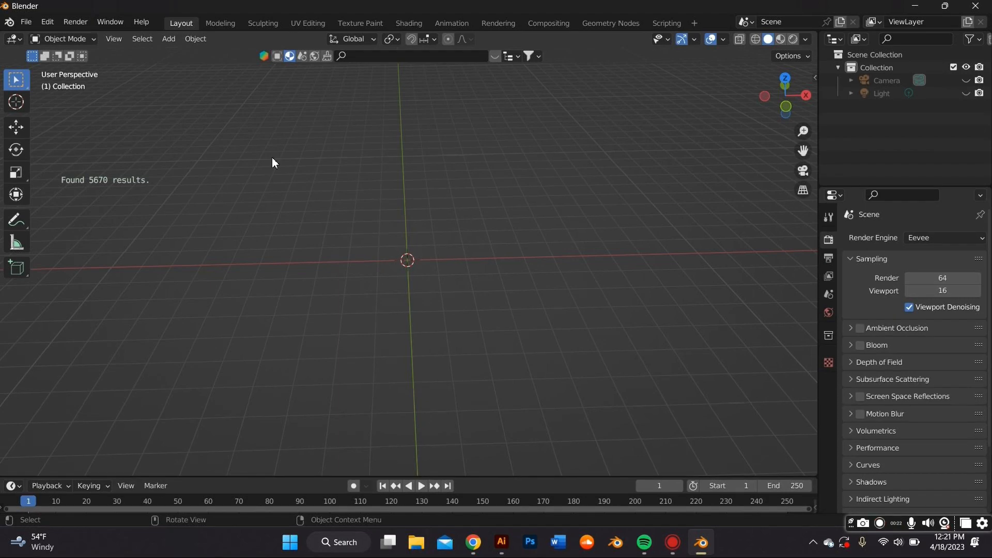
- Switch to Blender and import nokiatut-01.svg from the Downloads folder as Scalable Vector Graphics
left_click(26, 22)
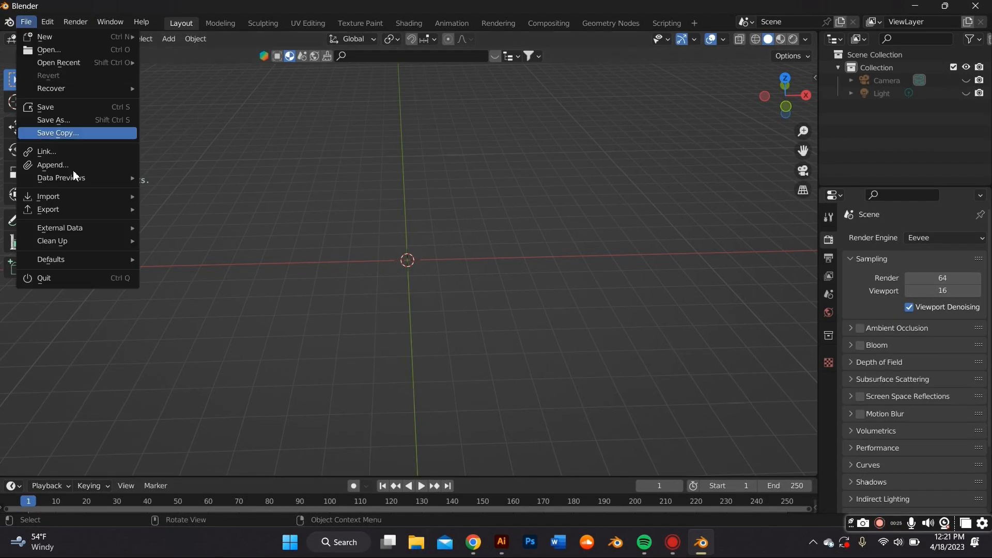
mouse_move(78, 197)
left_click(232, 286)
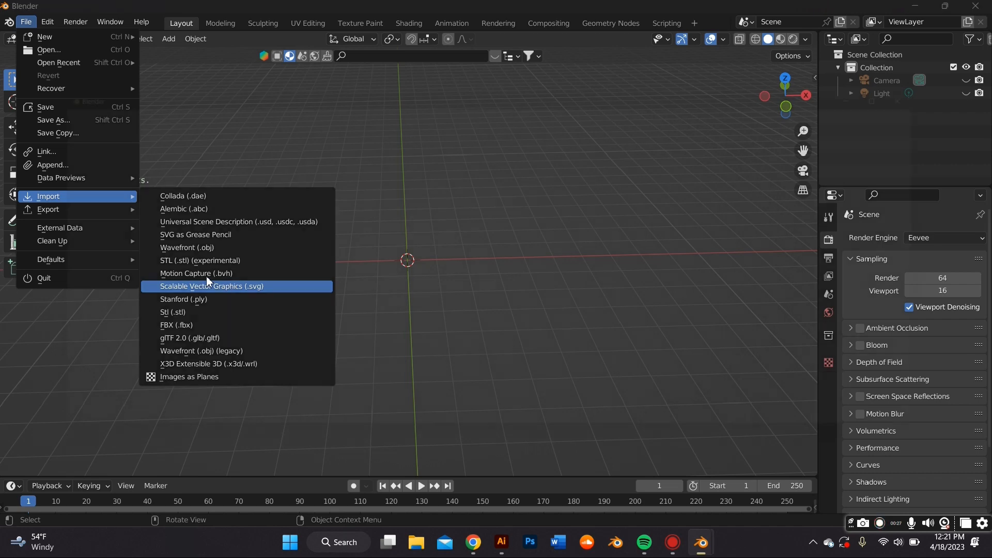
left_click(71, 208)
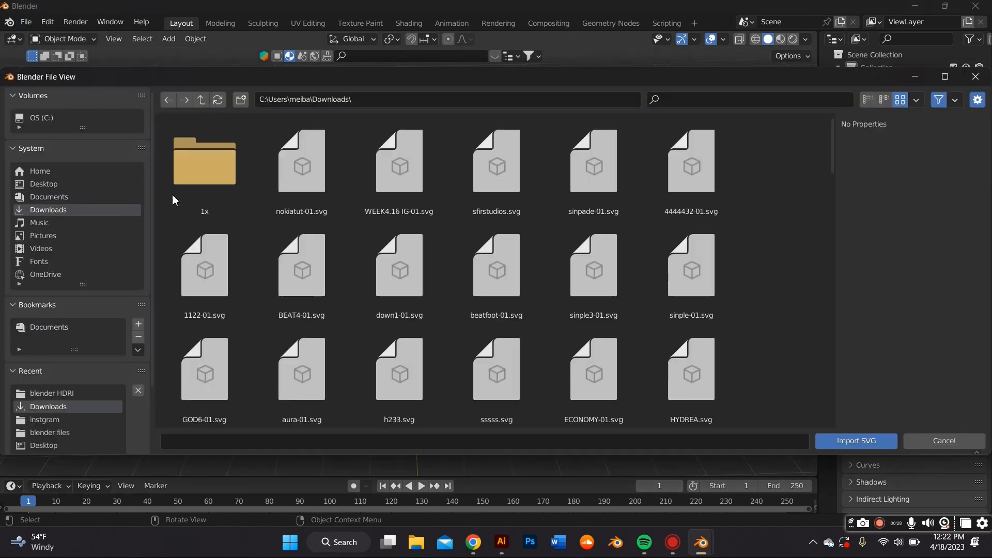
left_click(286, 160)
double_click(286, 160)
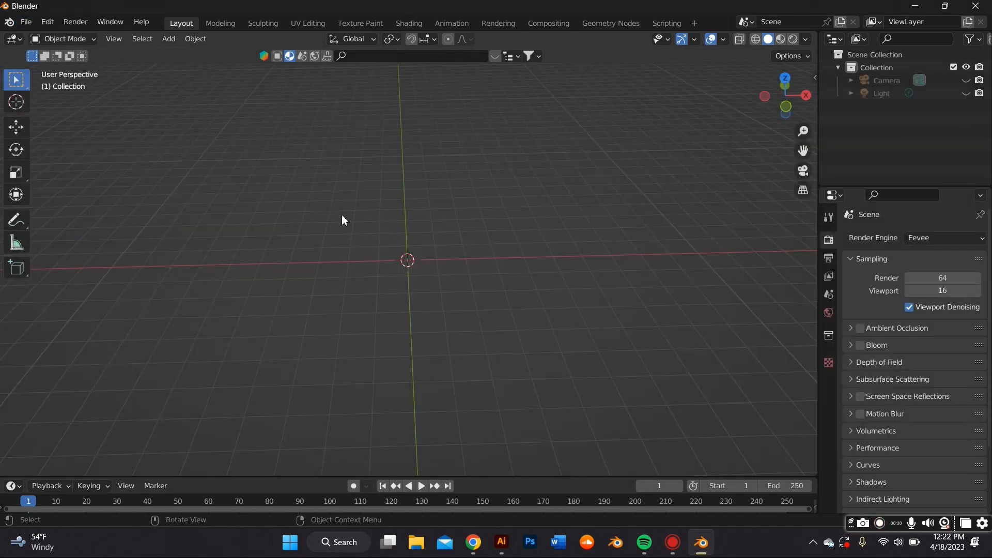
- Select all the imported phone curves and scale them up uniformly to a workable size
left_click_drag(495, 328, 321, 165)
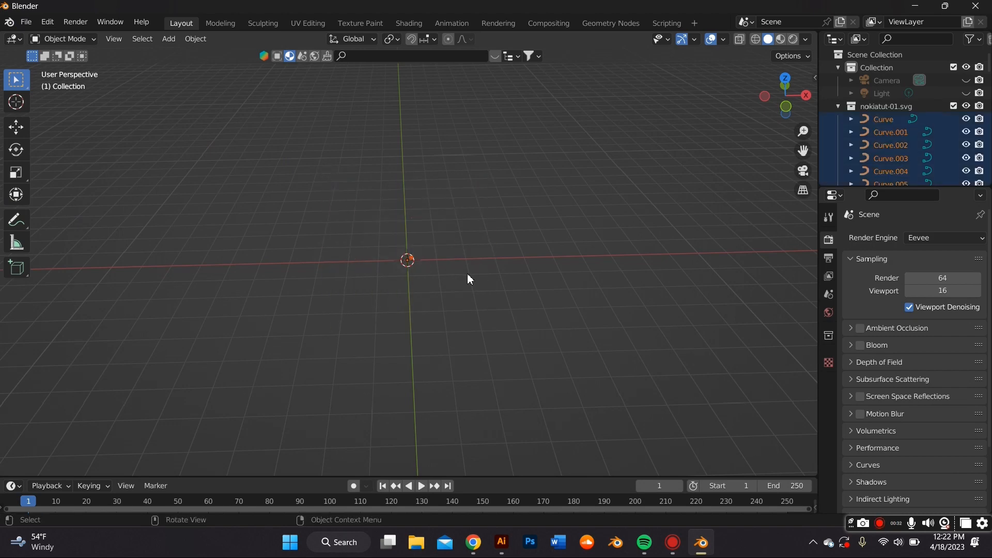
key("s")
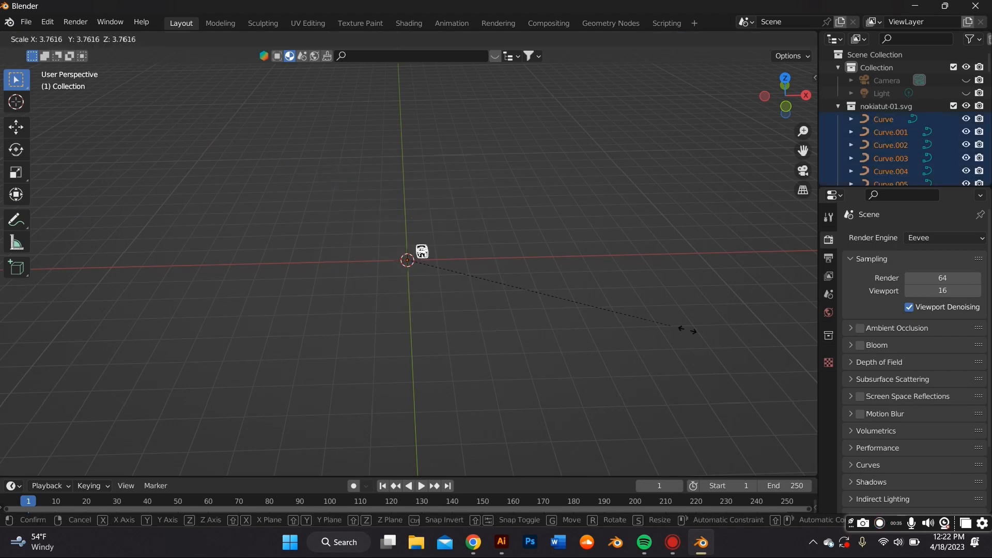
left_click(654, 465)
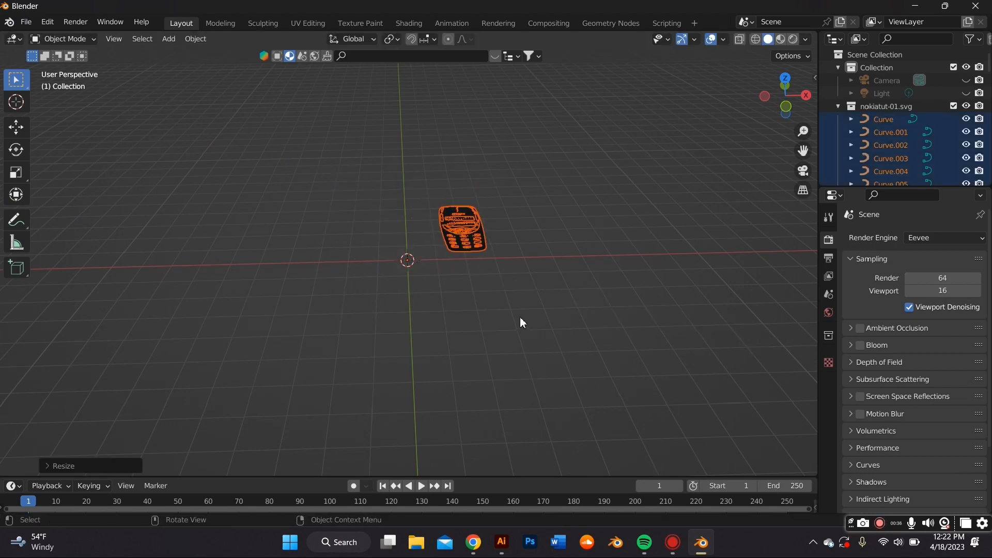
- Rotate the phone curves 90° about the X axis so the phone stands upright, and deselect them
type("rx")
type("9")
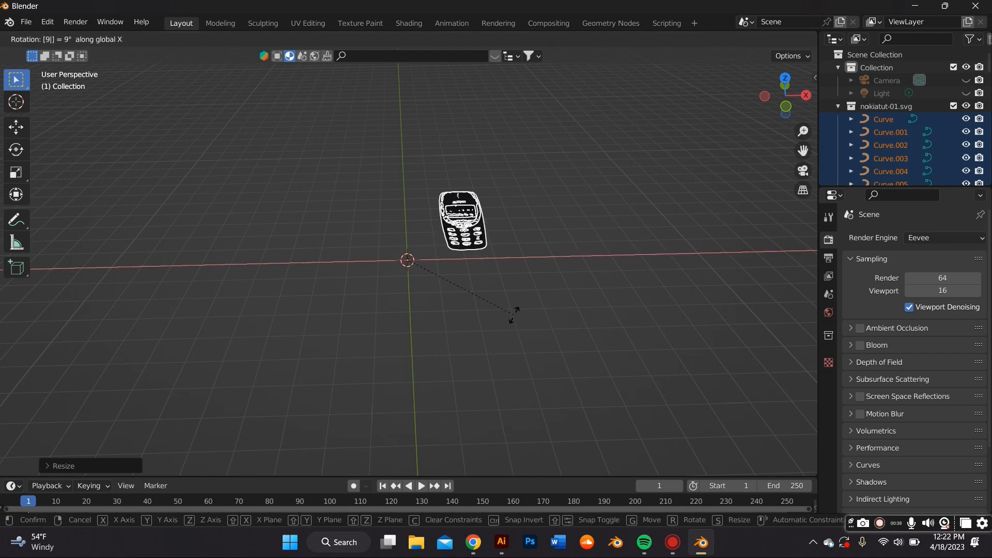
type("0")
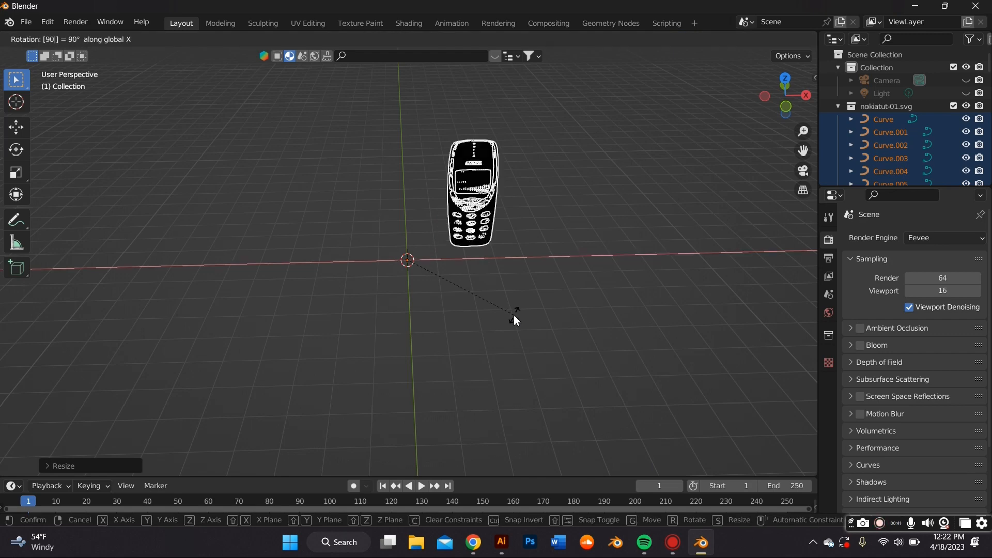
key("Return")
middle_click_drag(494, 305, 722, 188)
middle_click_drag(797, 161, 289, 155)
left_click(542, 224)
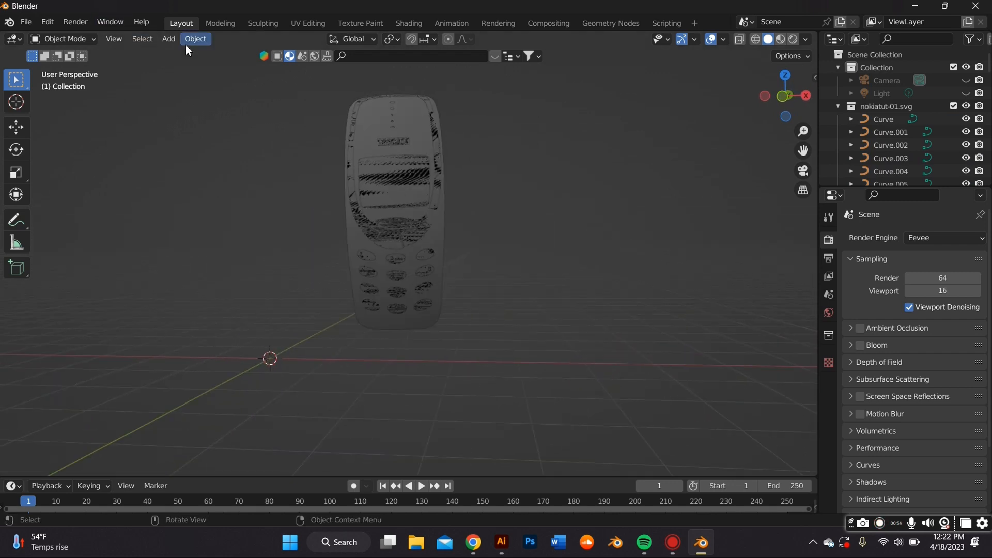
- Add a plane mesh at the origin and rotate it 90° about the X axis
left_click(168, 38)
mouse_move(195, 39)
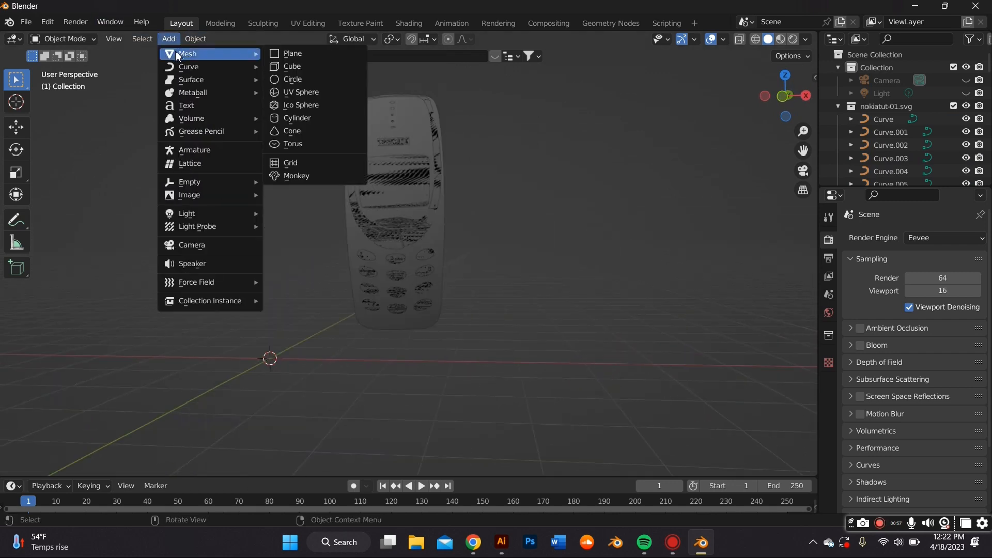
left_click(328, 54)
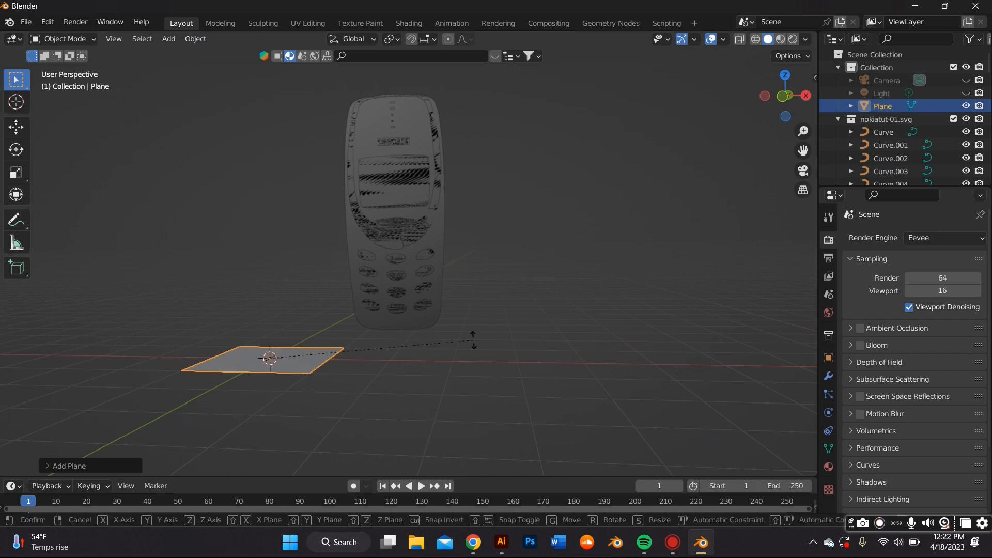
key("r")
key("x")
key("9")
key("0")
key("Return")
- Enlarge the upright plane beyond the phone's height and shift it along the Y axis away from the phone
key("s")
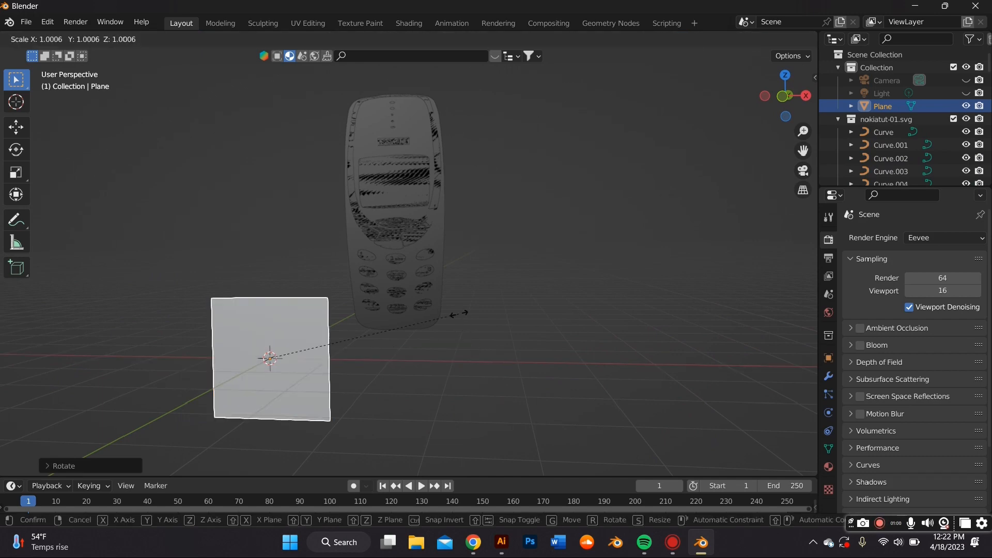
left_click(245, 331)
middle_click_drag(245, 331, 251, 280)
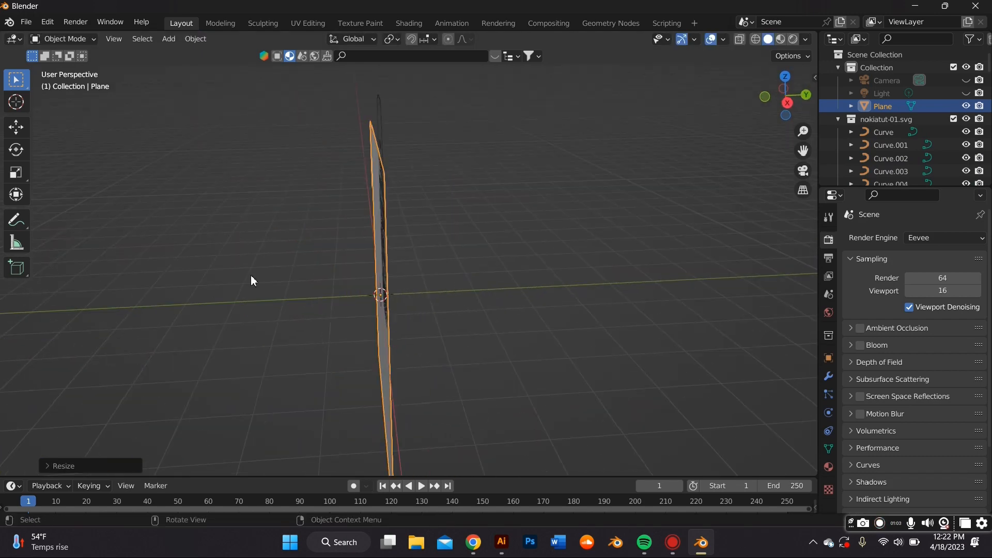
left_click(26, 123)
left_click_drag(419, 310, 383, 300)
middle_click_drag(382, 300, 460, 292)
scroll(460, 291, "down", 3)
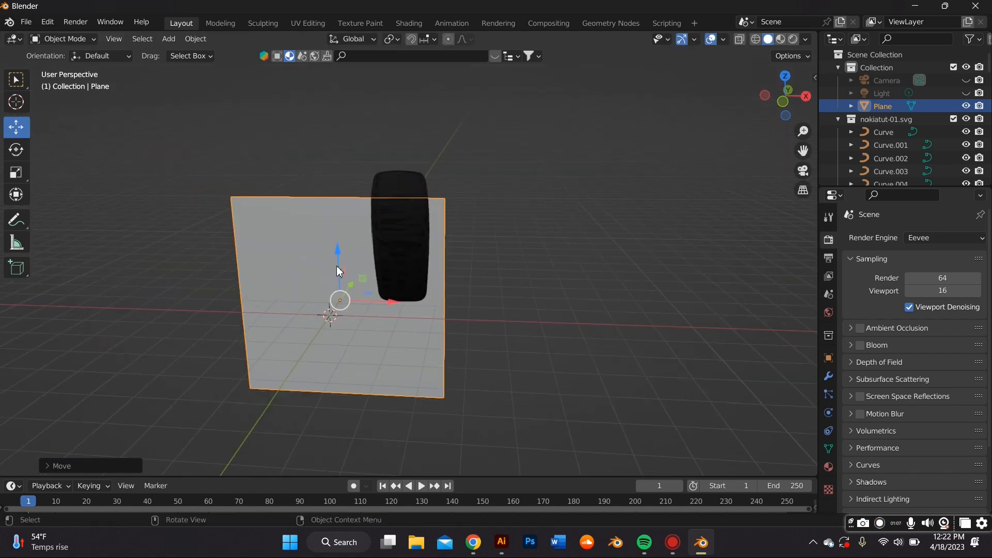
- Raise the plane along Z and shift it along X until it is centred behind the phone
left_click_drag(336, 265, 333, 206)
middle_click_drag(348, 250, 380, 269)
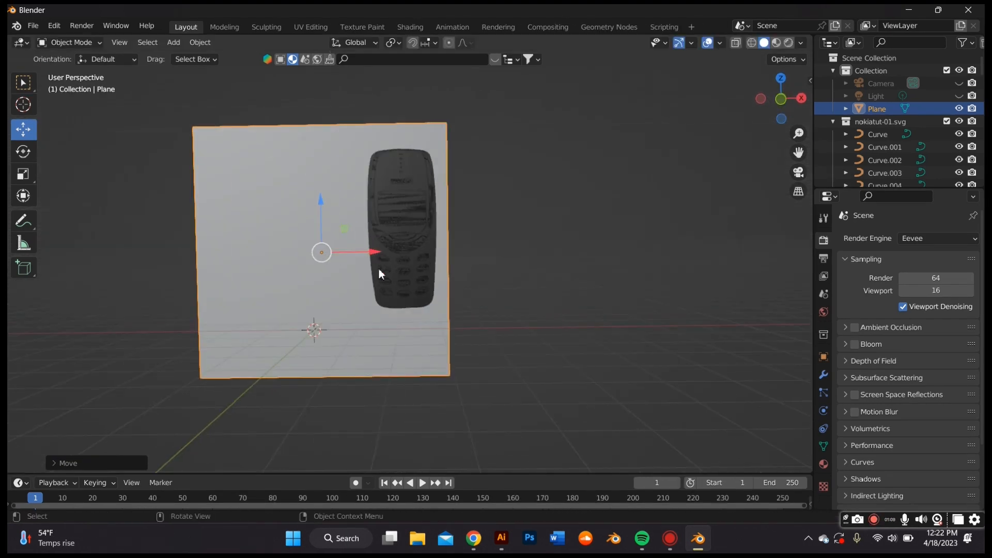
left_click_drag(366, 258, 442, 256)
- Select the plane and all phone curves and set their origins with Origin to Geometry
left_click_drag(569, 407, 275, 111)
right_click(406, 222)
mouse_move(393, 286)
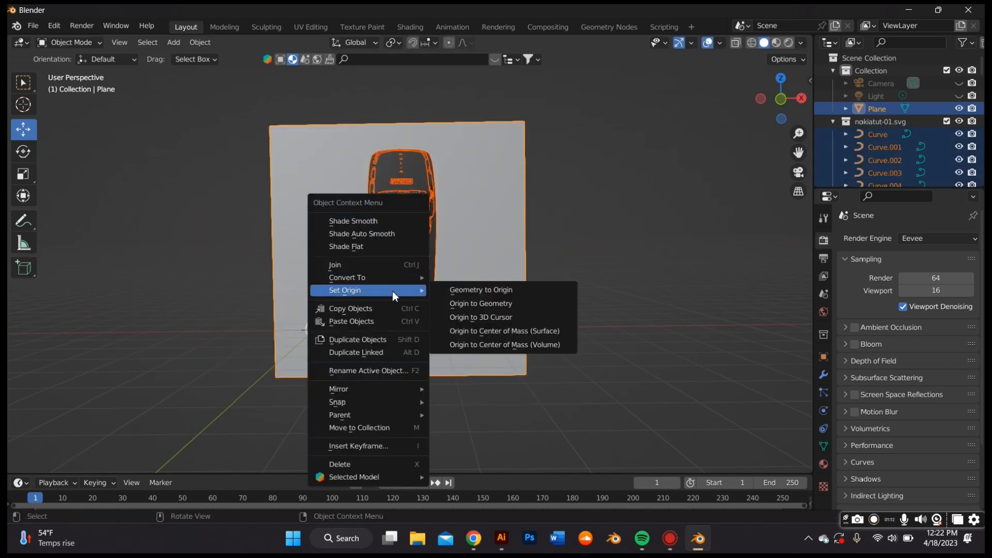
left_click(467, 306)
- Select the phone's outer body curve and set its geometry extrude to 0.015 m
scroll(467, 305, "up", 5)
left_click(429, 233)
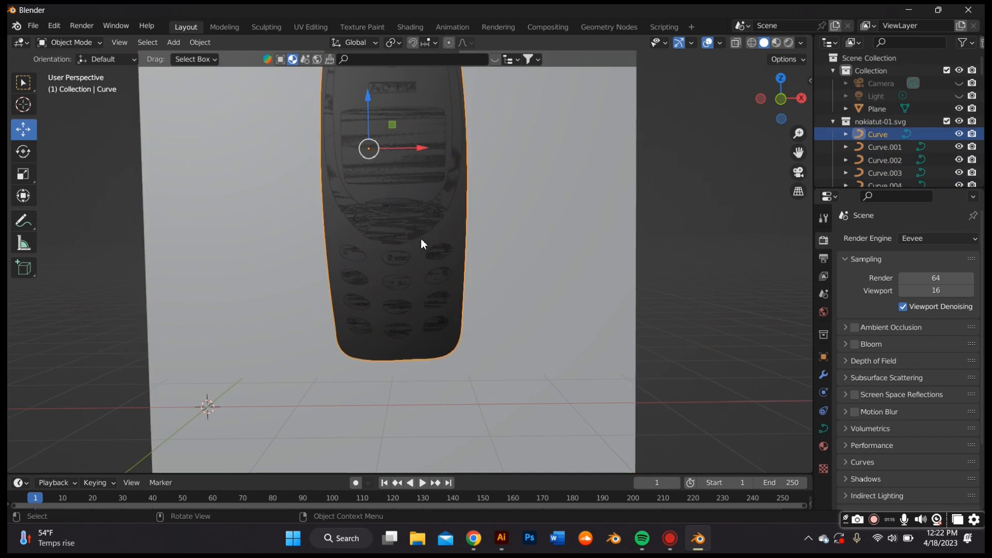
middle_click_drag(420, 237, 620, 331)
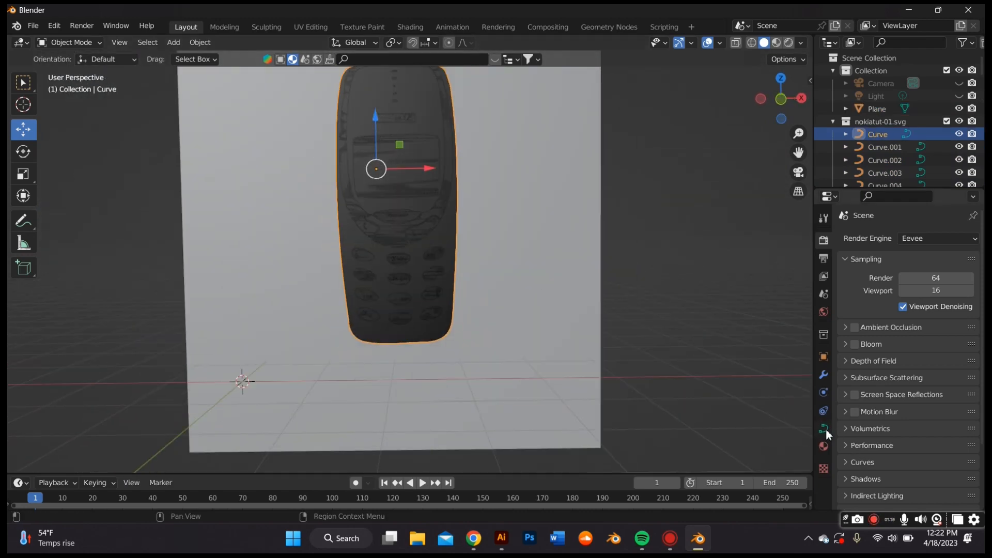
left_click(825, 428)
scroll(848, 429, "down", 5)
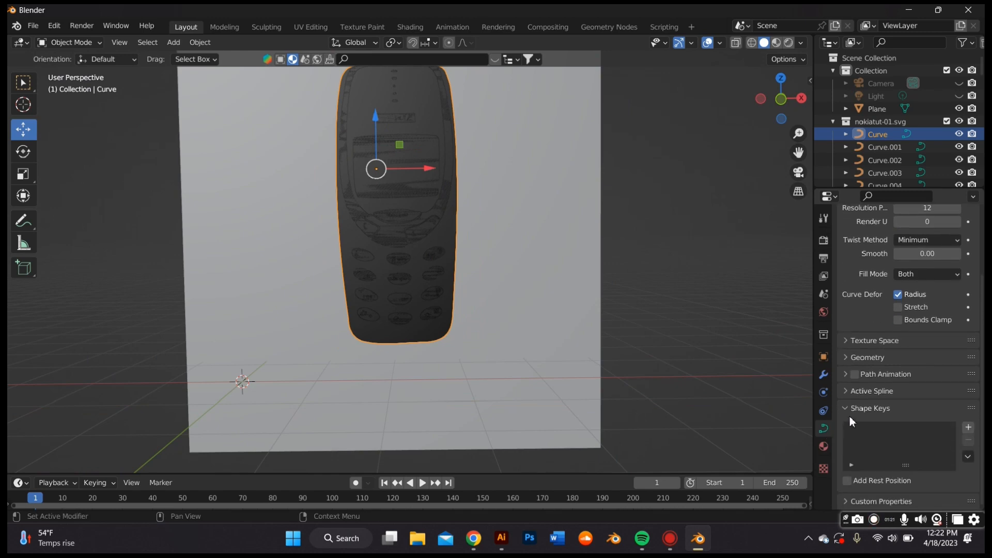
left_click(872, 357)
left_click(958, 329)
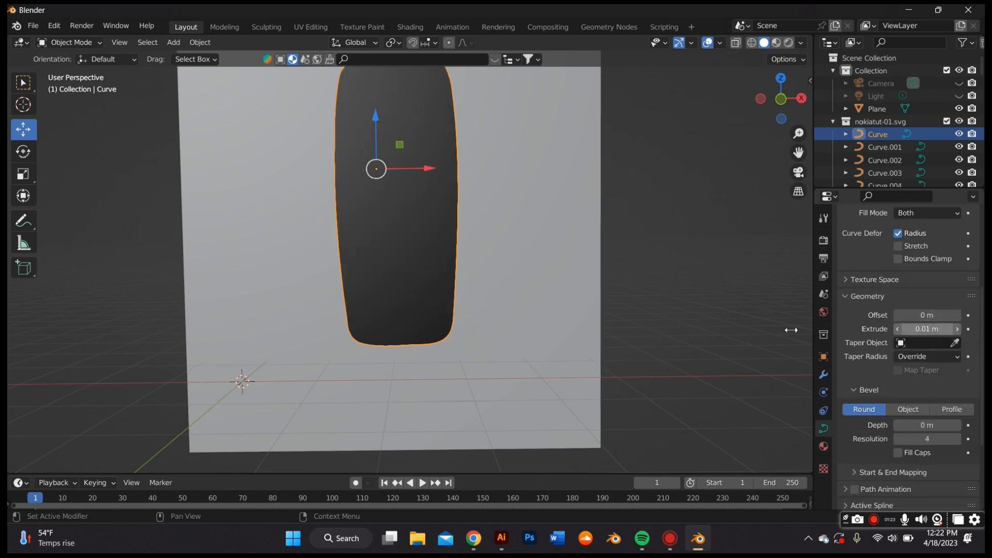
middle_click_drag(543, 299, 580, 303)
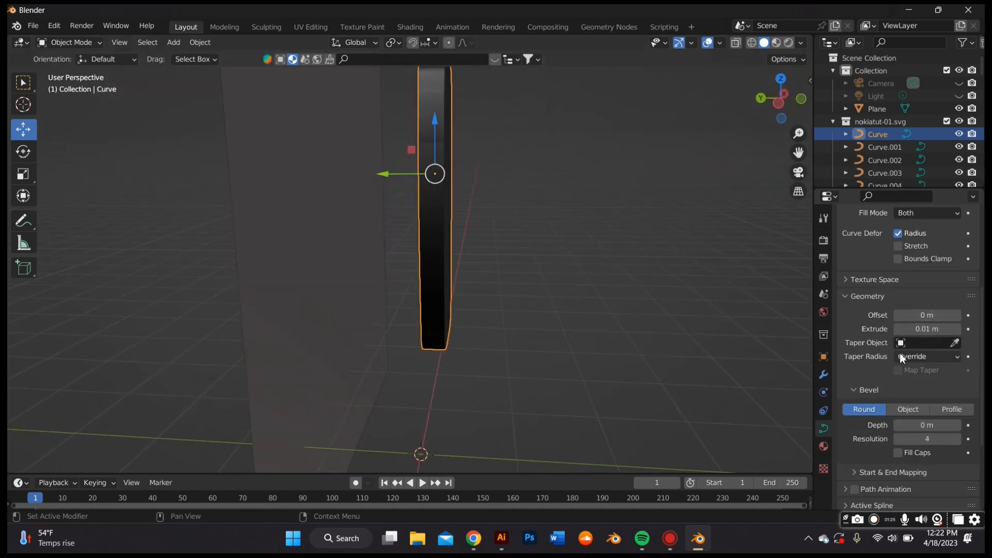
left_click(926, 334)
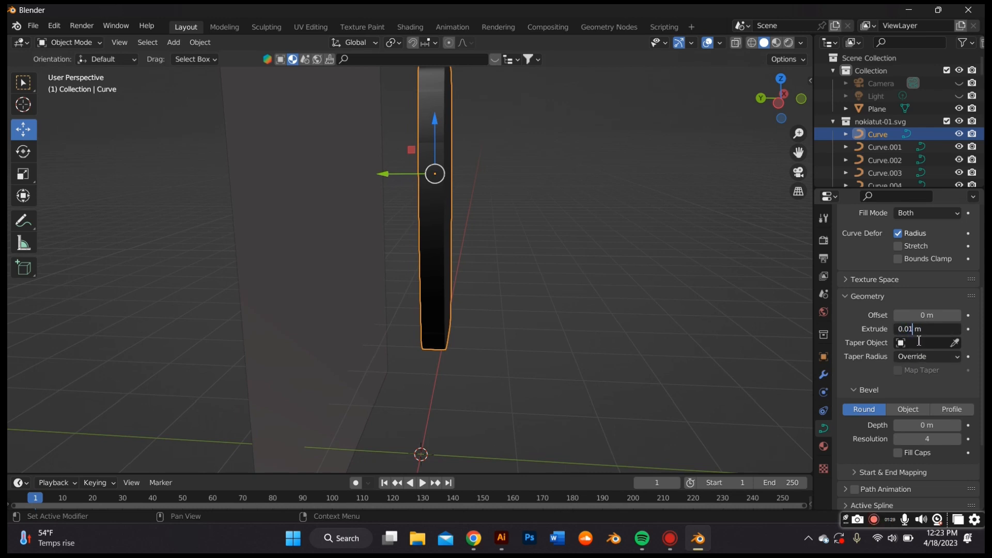
key("Return")
- Shift the extruded phone body along the Y axis slightly towards the backdrop plane
middle_click_drag(532, 211, 358, 210)
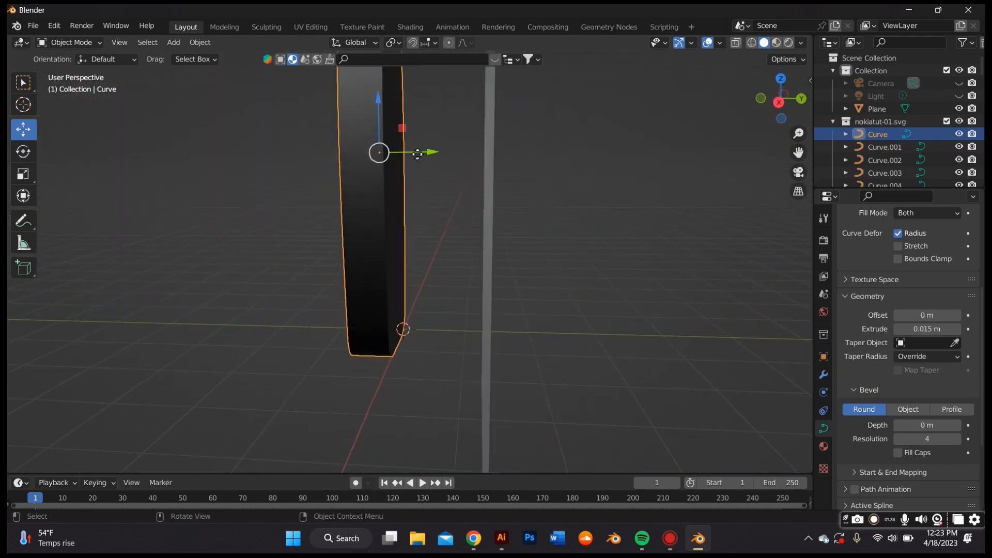
left_click_drag(417, 154, 432, 161)
middle_click_drag(391, 202, 577, 182)
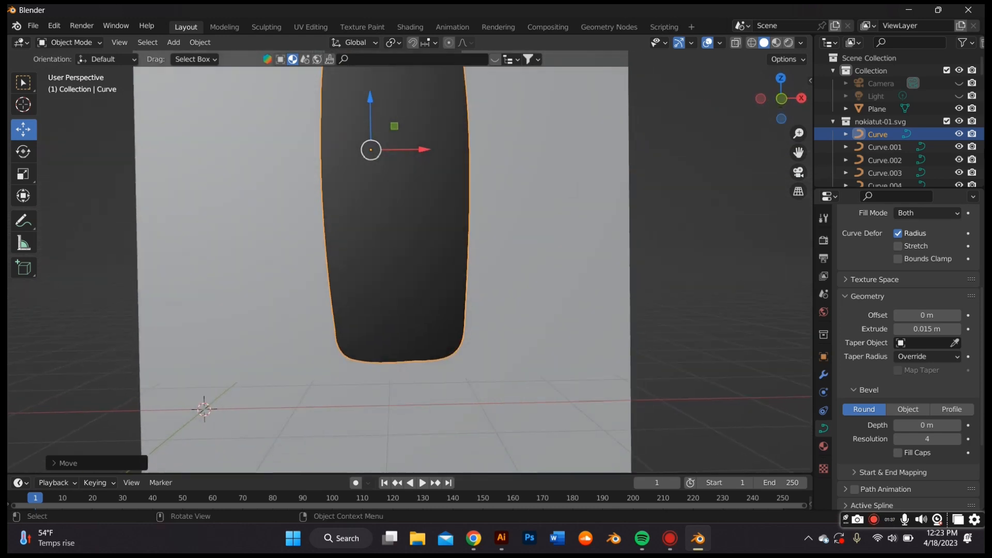
- Rename the phone body curve to "base" and hide it in the viewport
double_click(877, 134)
scroll(873, 134, "down", 1)
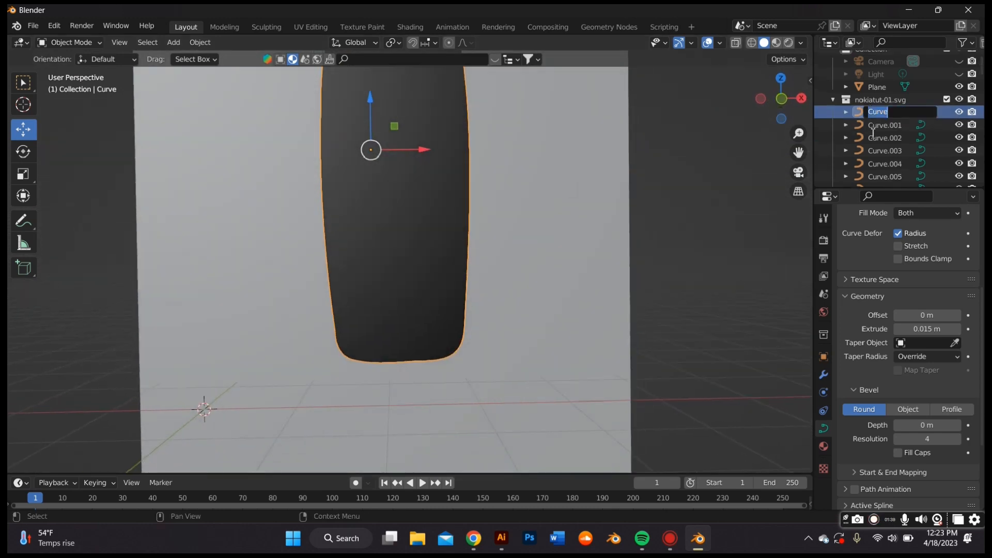
type("base")
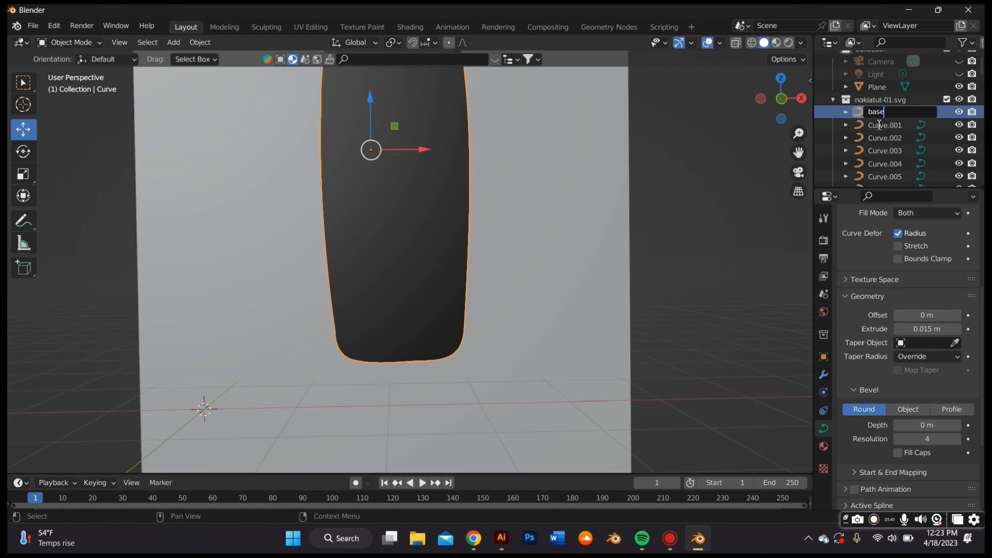
key("Return")
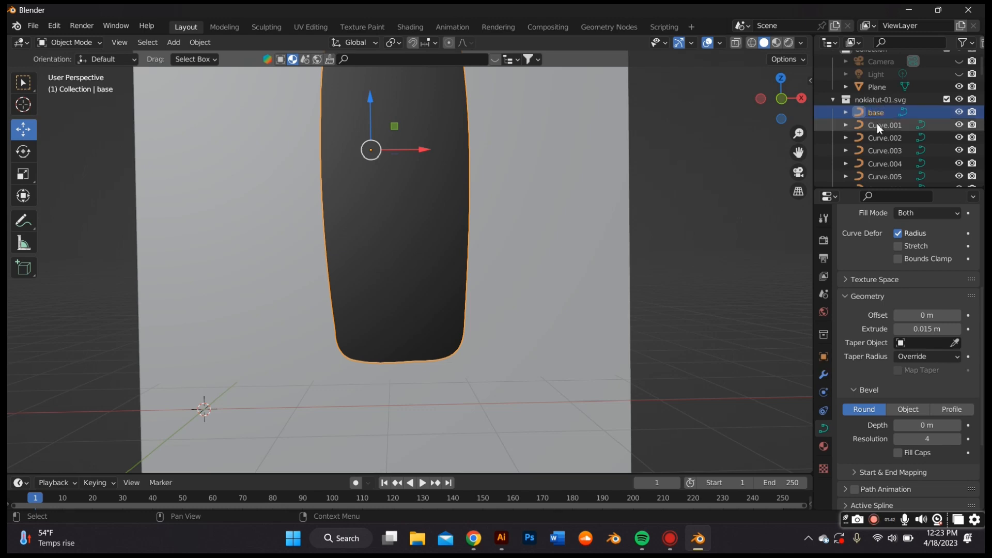
left_click(956, 112)
- Extrude the ring-shaped curve around the phone screen by 0.005 m and copy that extrude value
left_click(383, 228)
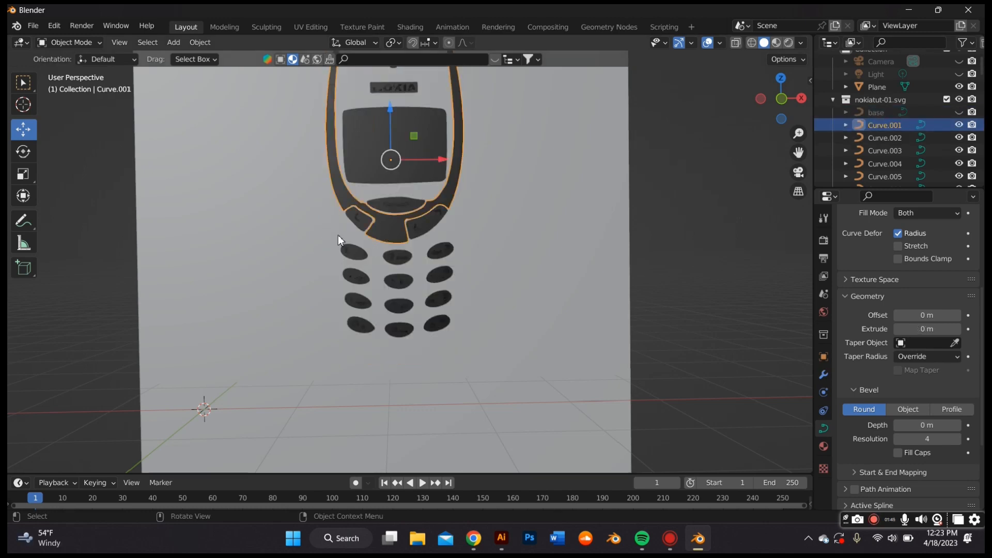
middle_click_drag(339, 237, 310, 196)
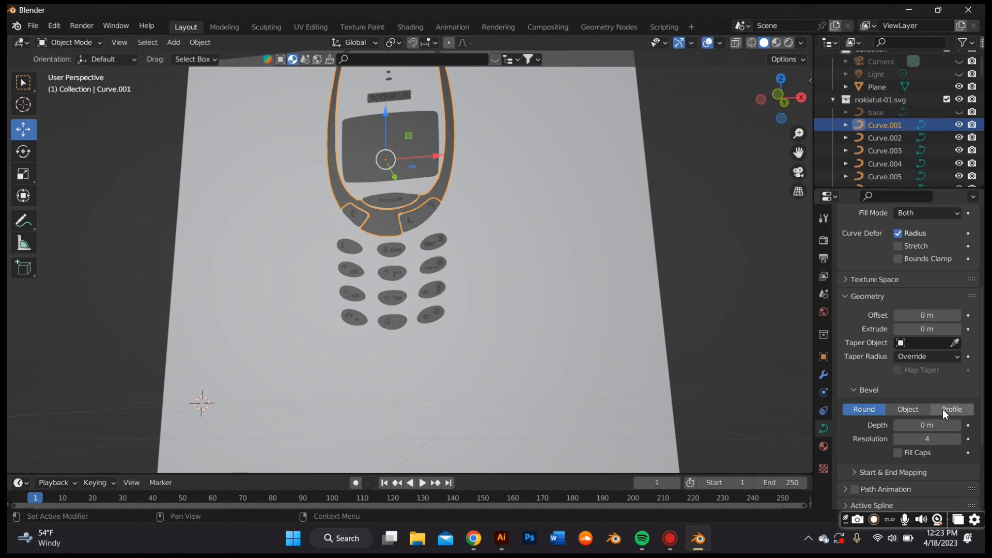
left_click(928, 330)
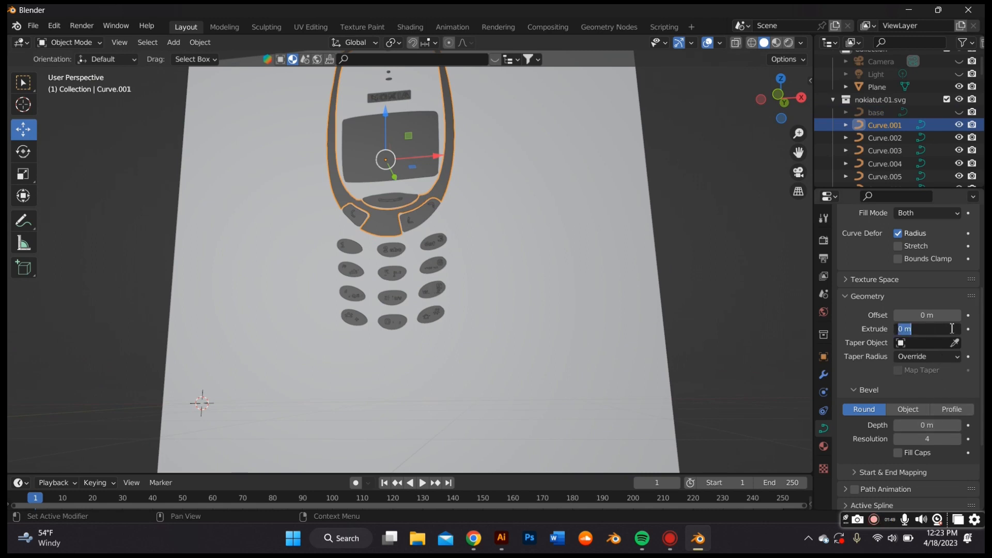
type("0.01")
key("Return")
middle_click_drag(522, 321, 542, 238)
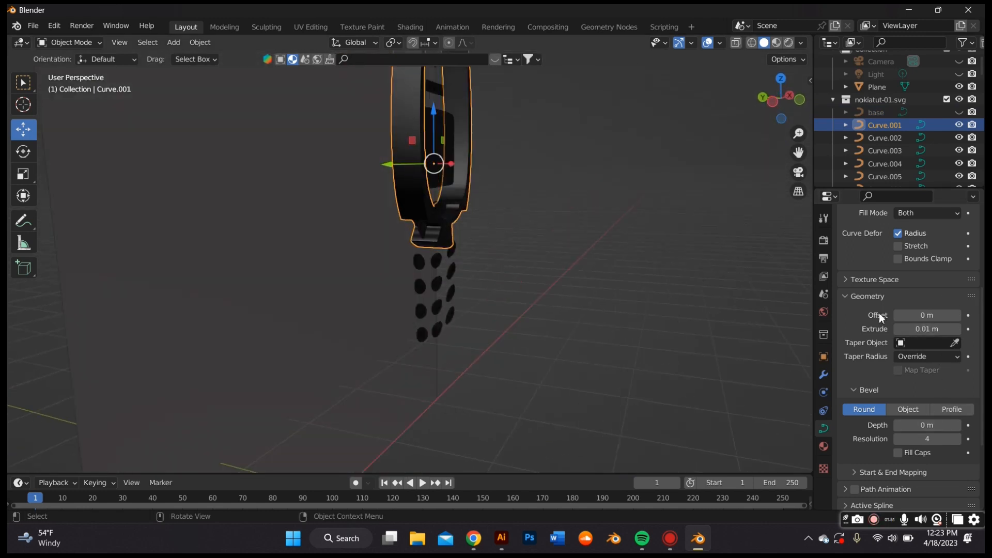
left_click(917, 324)
type(".005")
key("Return")
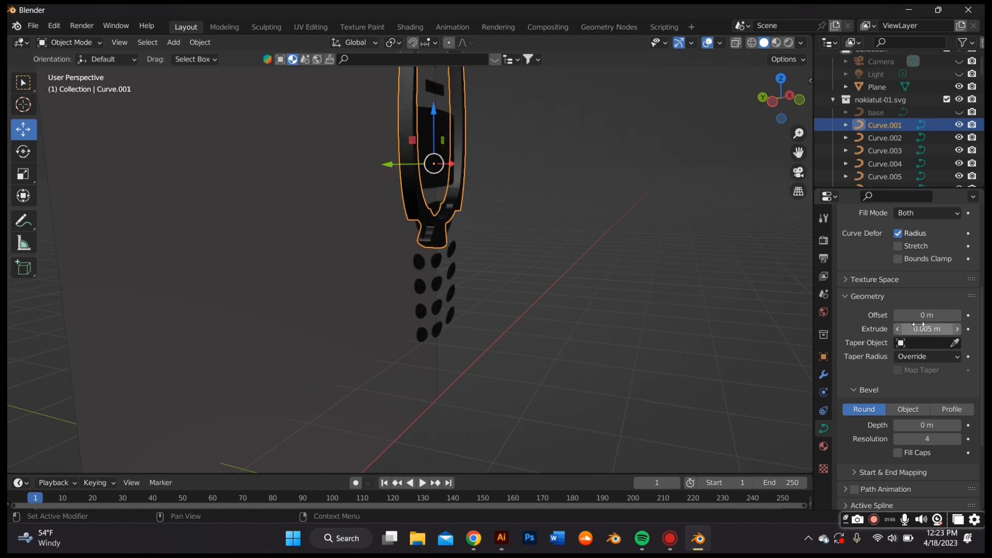
left_click(919, 324)
key("ctrl+c")
left_click(432, 127)
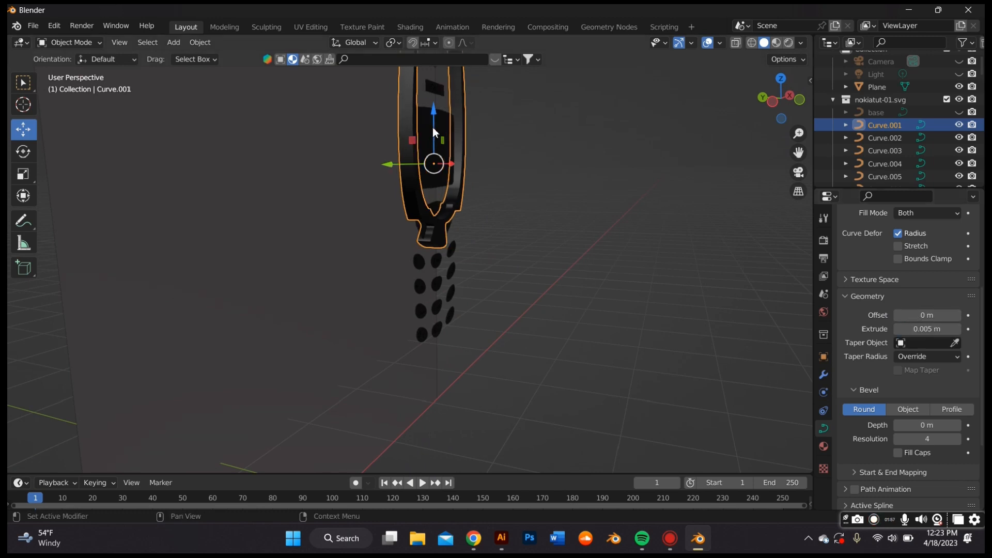
- Extrude the phone's screen curve by 0.005 m
middle_click_drag(433, 127, 395, 197)
left_click(392, 129)
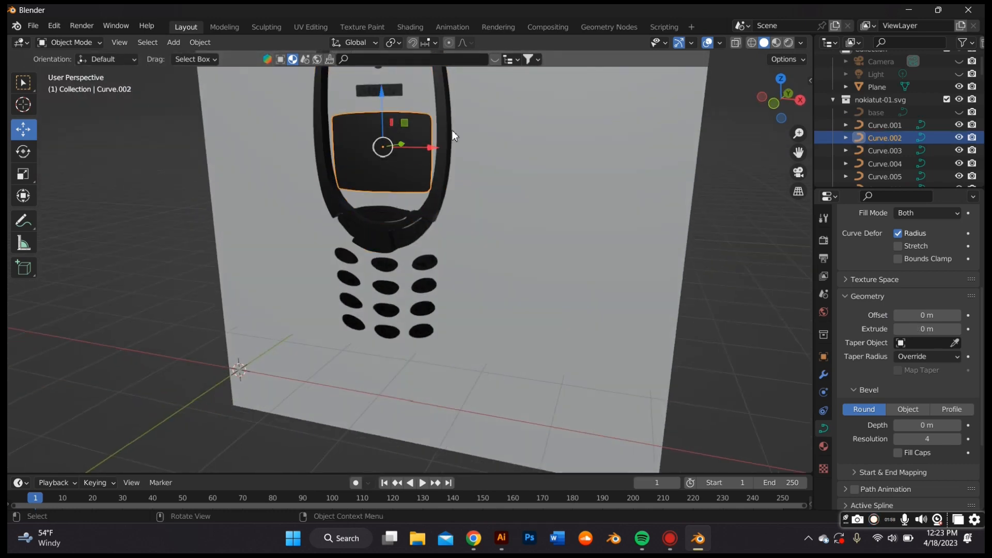
middle_click_drag(568, 162, 838, 281)
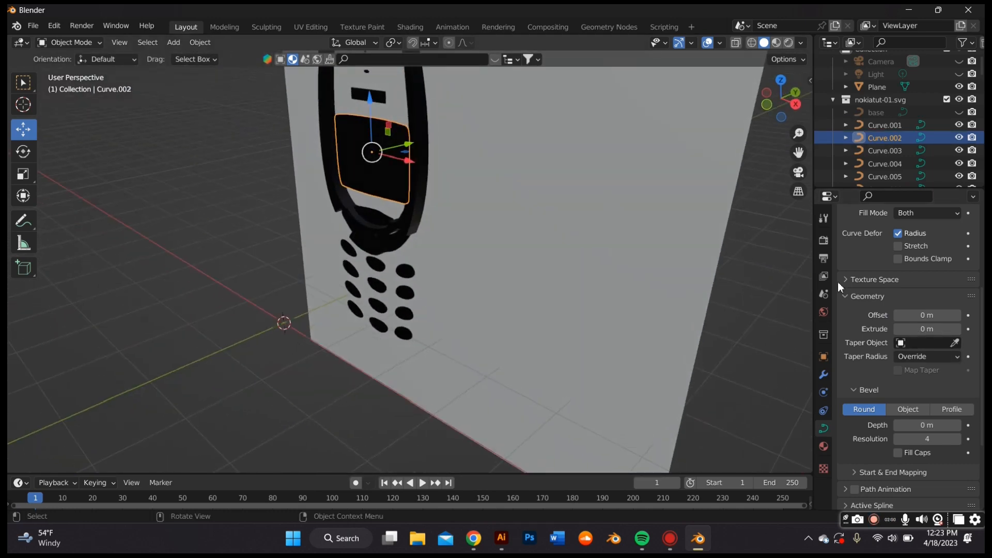
left_click(926, 328)
type("0.005")
key("Return")
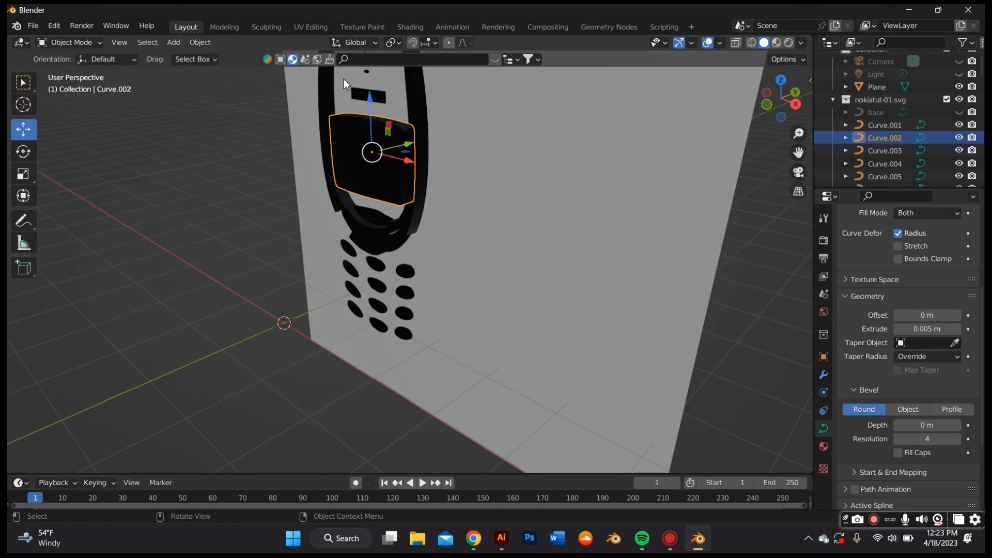
- Extrude the logo curve above the phone screen by the copied 0.005 m value
left_click(384, 95)
left_click(931, 329)
key("ctrl+v")
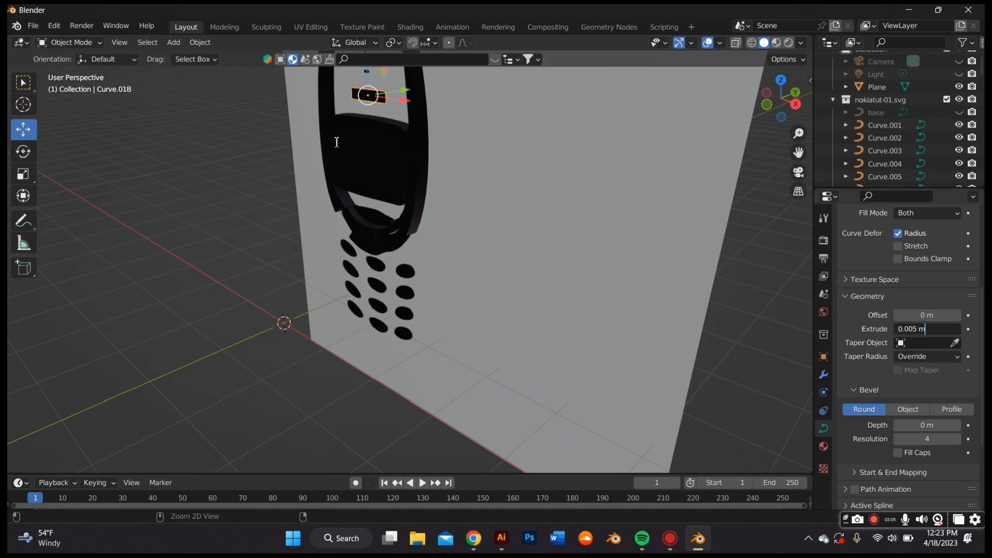
key("Return")
- Select all six keypad buttons in the upper two rows together
middle_click_drag(403, 160, 473, 195)
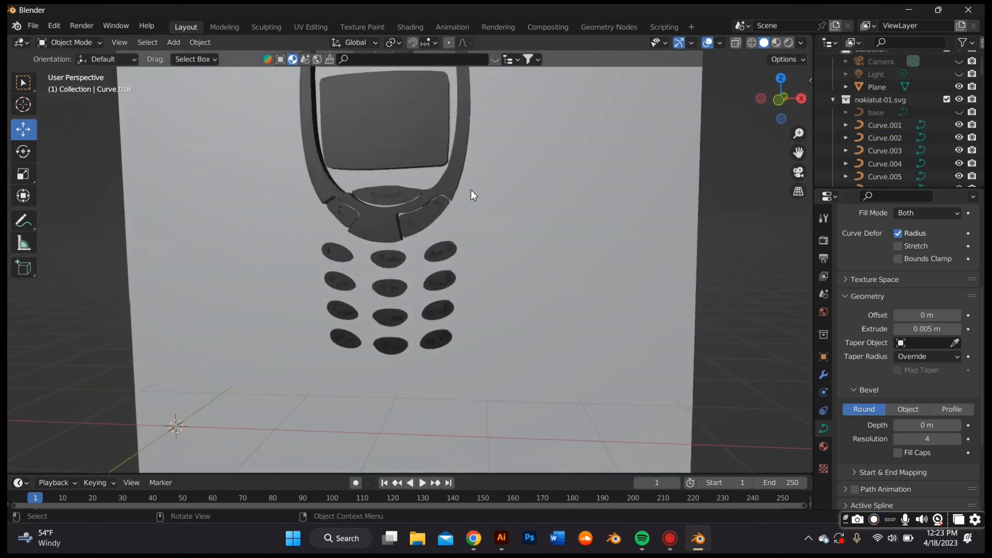
scroll(409, 278, "up", 3)
left_click(399, 260)
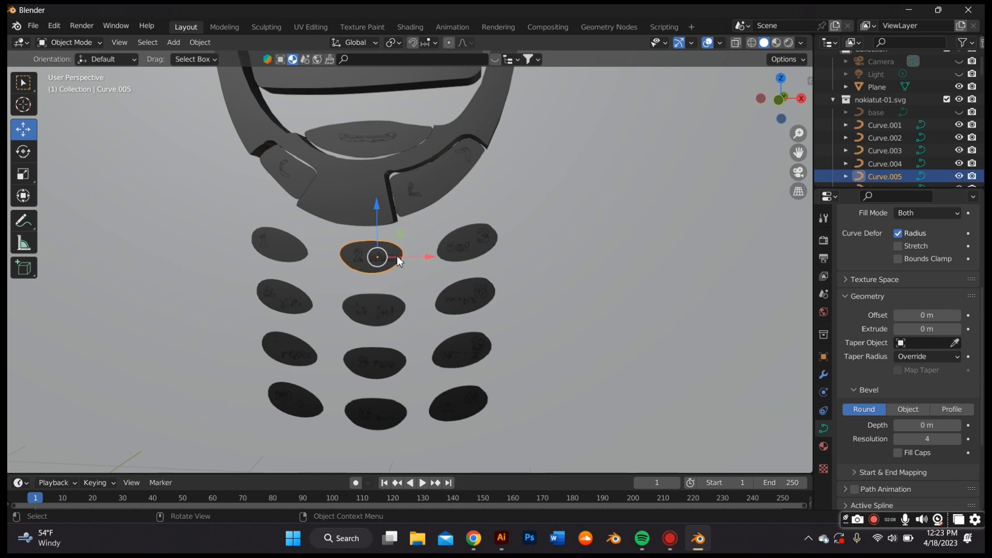
left_click(296, 252, "shift")
left_click(462, 237, "shift")
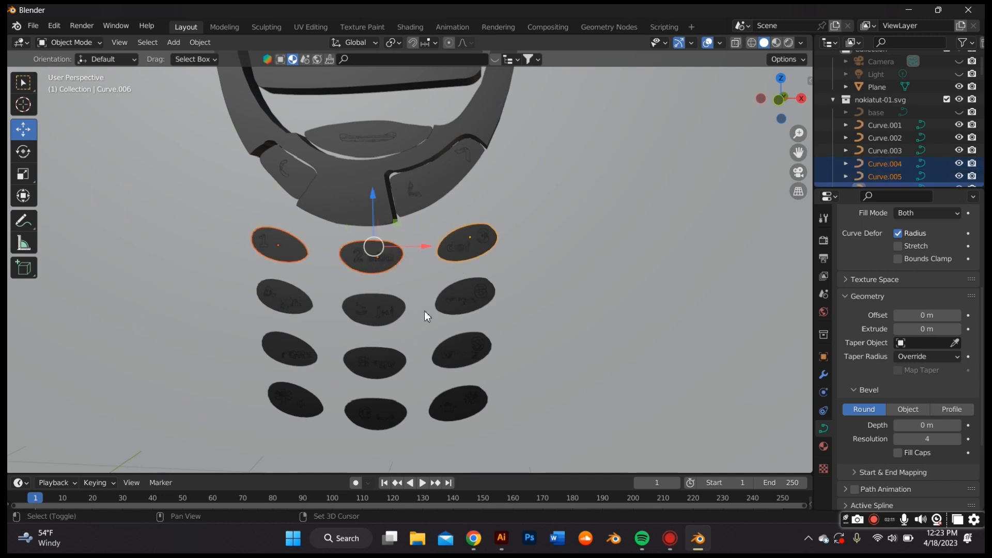
left_click(465, 296, "shift")
left_click(387, 297, "shift")
left_click(297, 289, "shift")
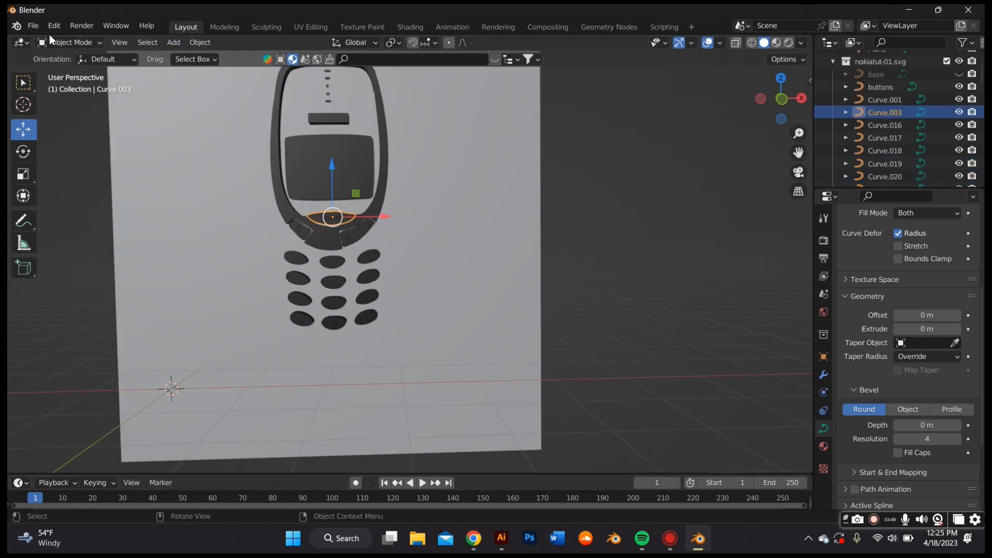
left_click(33, 25)
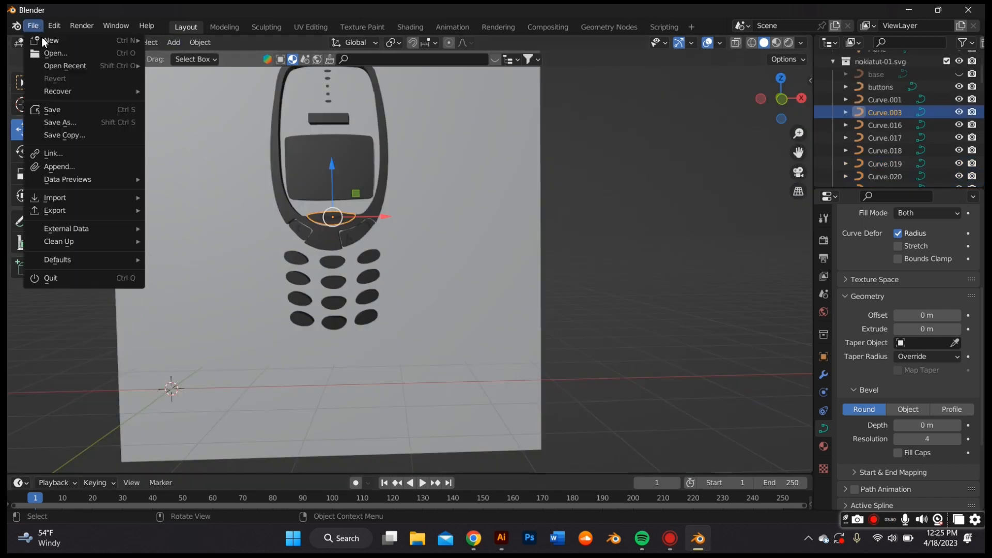
mouse_move(86, 199)
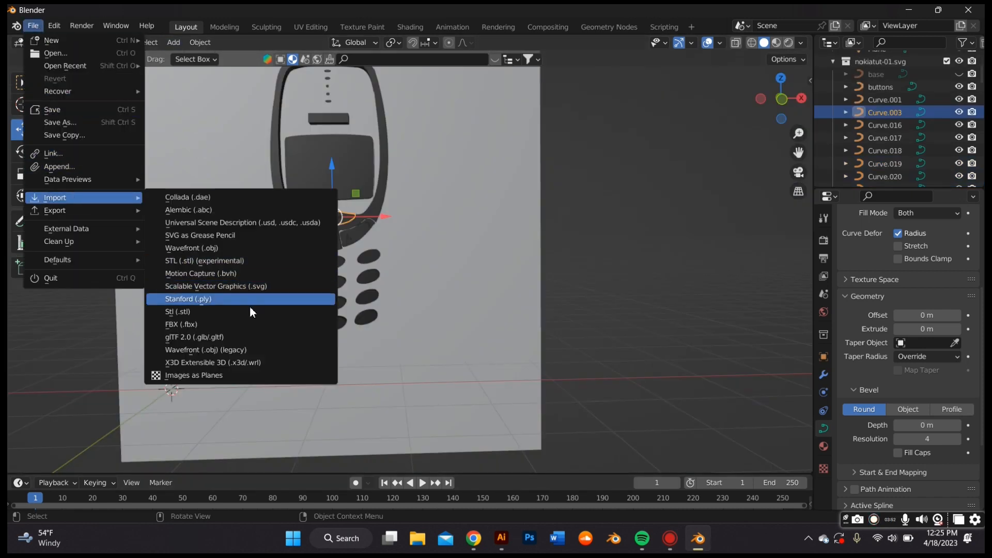
left_click(243, 287)
middle_click_drag(261, 174, 256, 125)
scroll(255, 125, "down", 2)
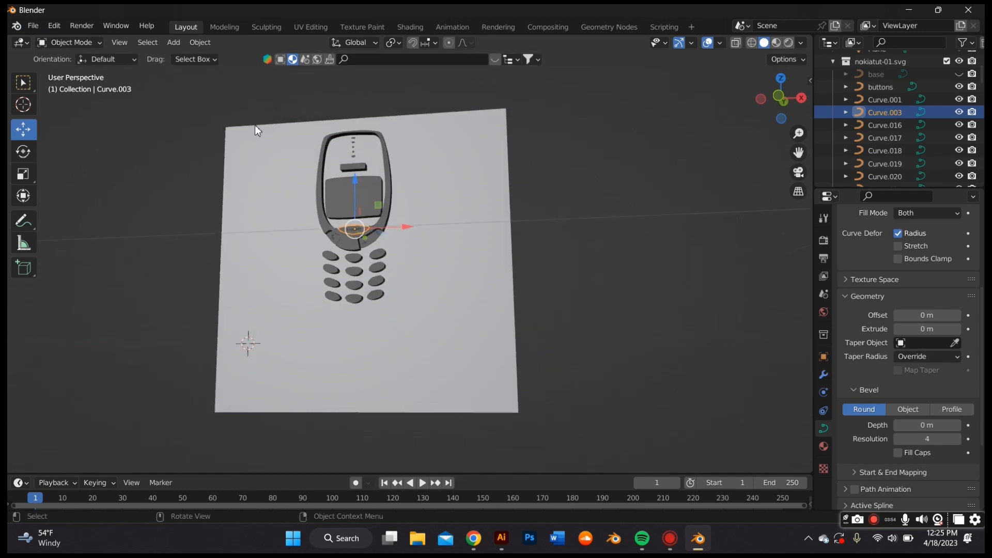
- Add the Nokia phone reference picture to the scene as an image plane
left_click(183, 45)
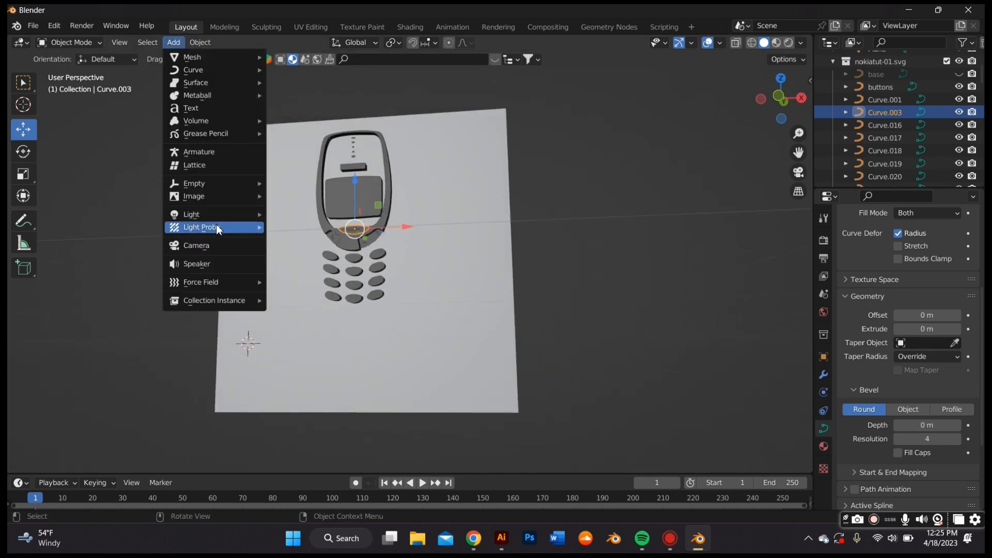
mouse_move(207, 191)
left_click(285, 222)
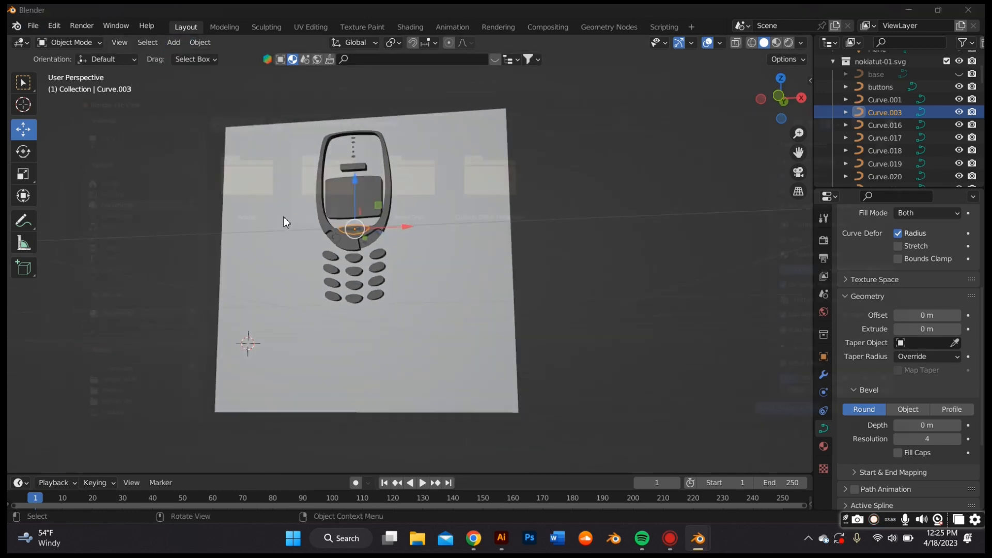
left_click(95, 219)
double_click(321, 195)
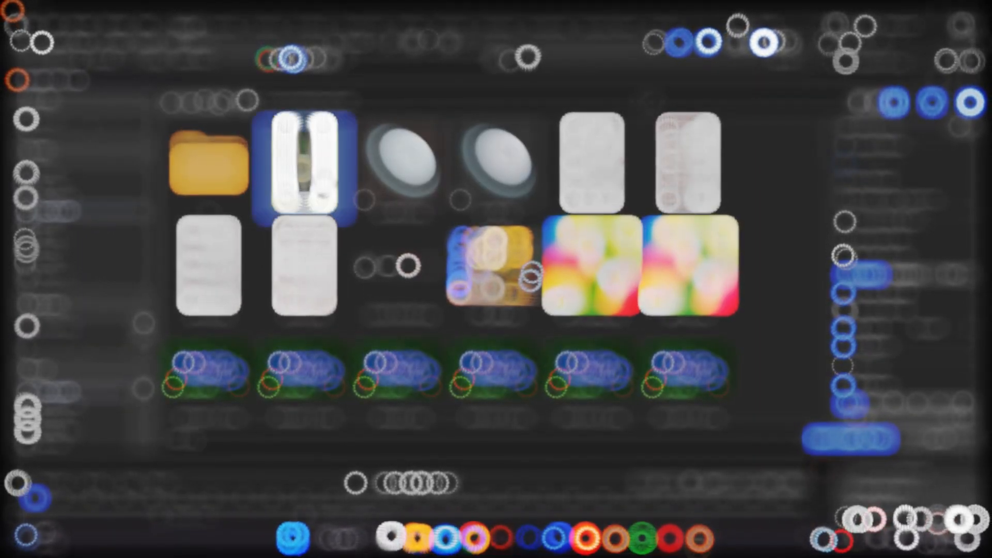
- Move the reference image plane along X to beyond the backdrop's edge and rotate it 90° about the Z axis
left_click_drag(257, 361, 585, 357)
type("rz90")
key("Return")
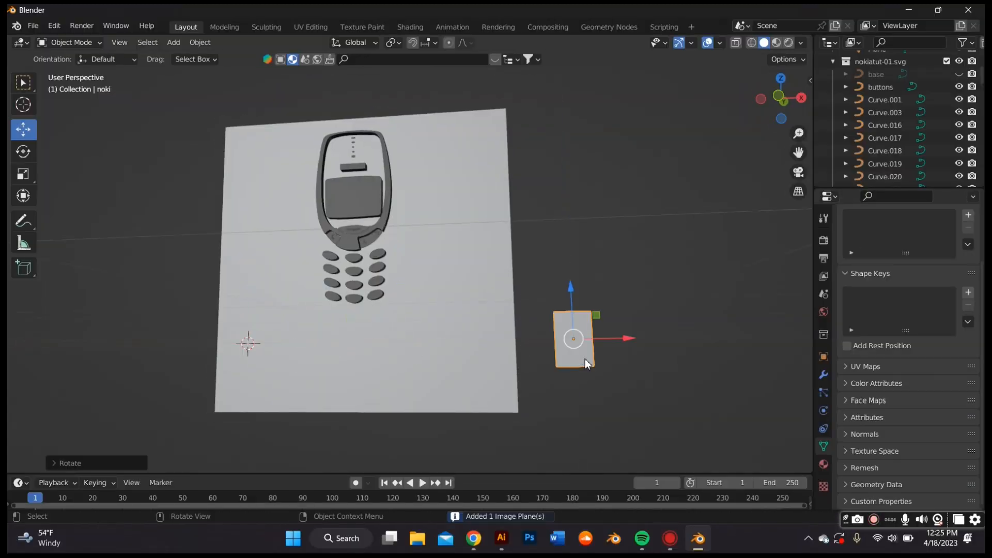
- Enlarge the reference image plane to slightly taller than the backdrop beside it and switch the viewport to Material Preview shading
key("s")
left_click(351, 400)
scroll(386, 330, "down", 2)
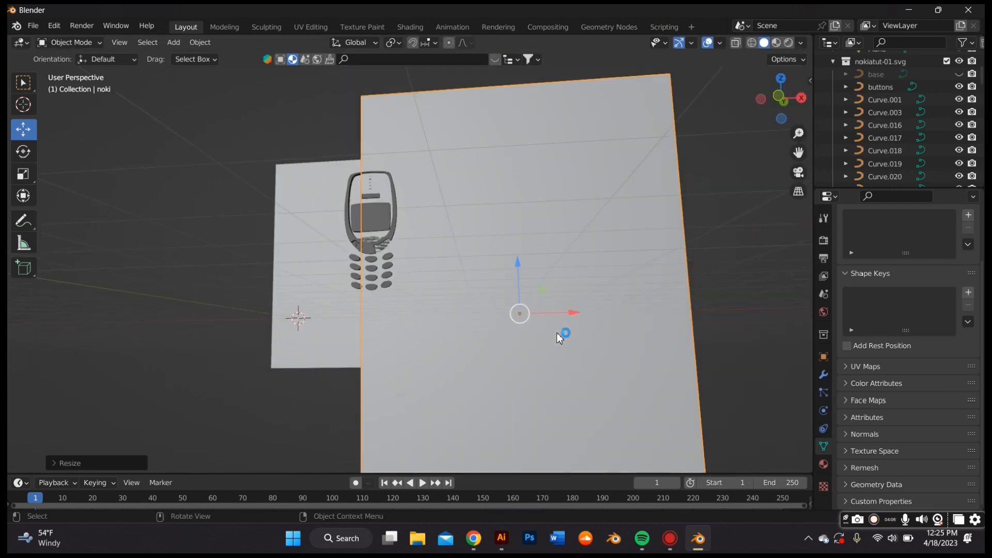
left_click_drag(578, 317, 626, 325)
key("s")
left_click(631, 310)
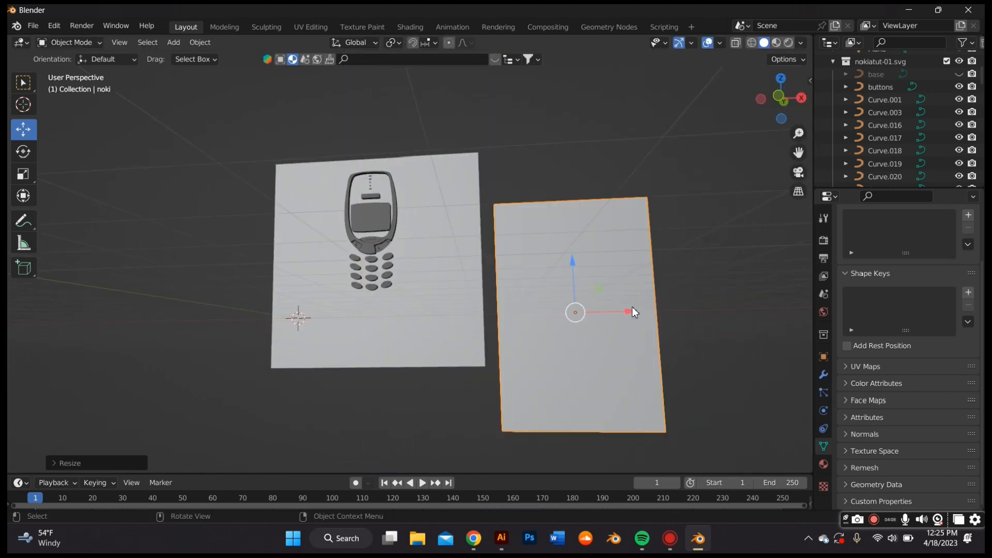
left_click(776, 44)
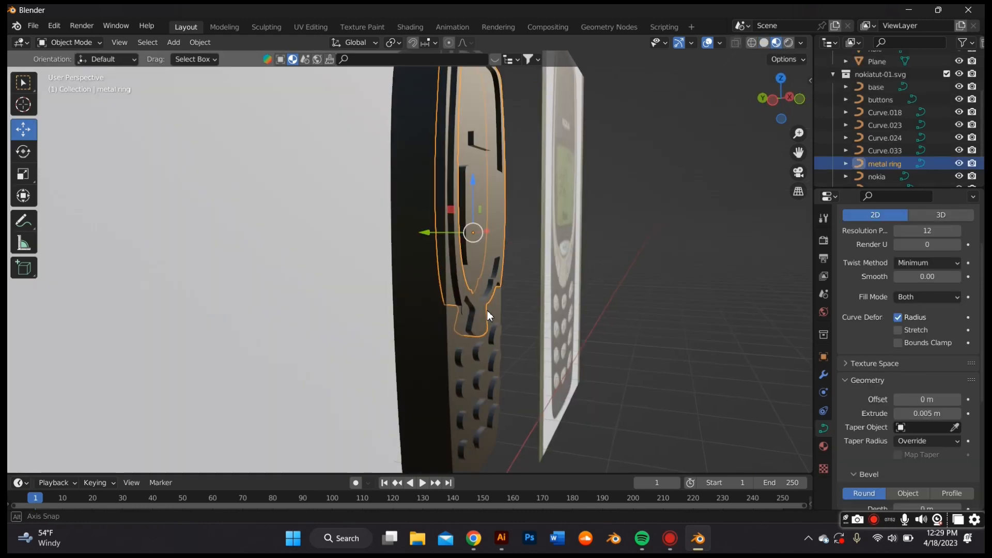
- Select the phone's base and split the 3D viewport, changing the new area into a Shader Editor
left_click(449, 289)
middle_click_drag(457, 276, 775, 40)
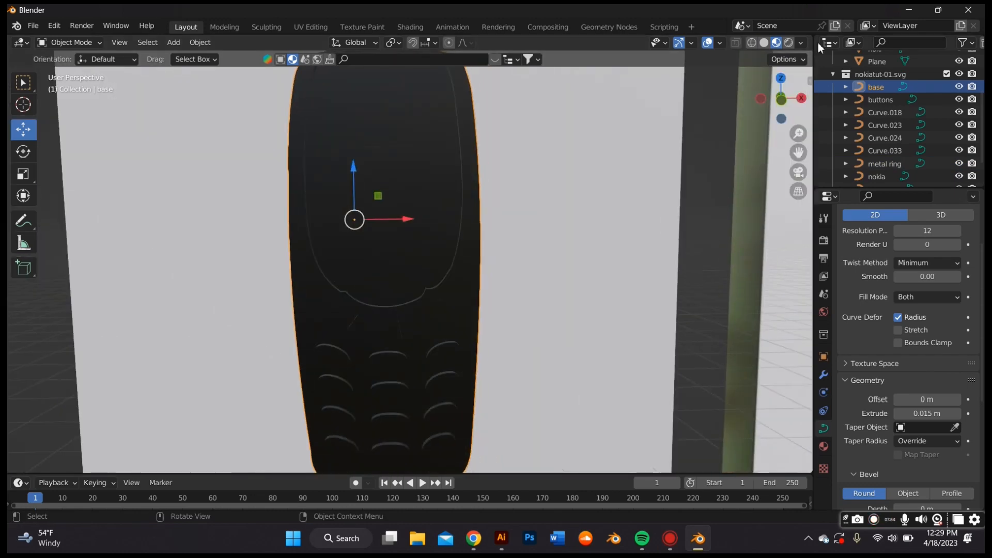
left_click_drag(810, 37, 433, 123)
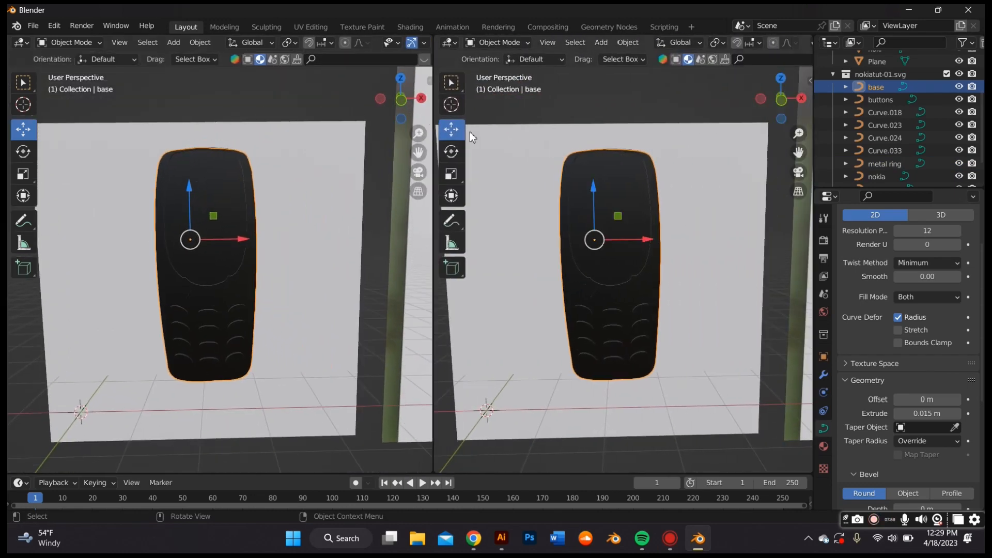
scroll(637, 218, "down", 3)
left_click(448, 42)
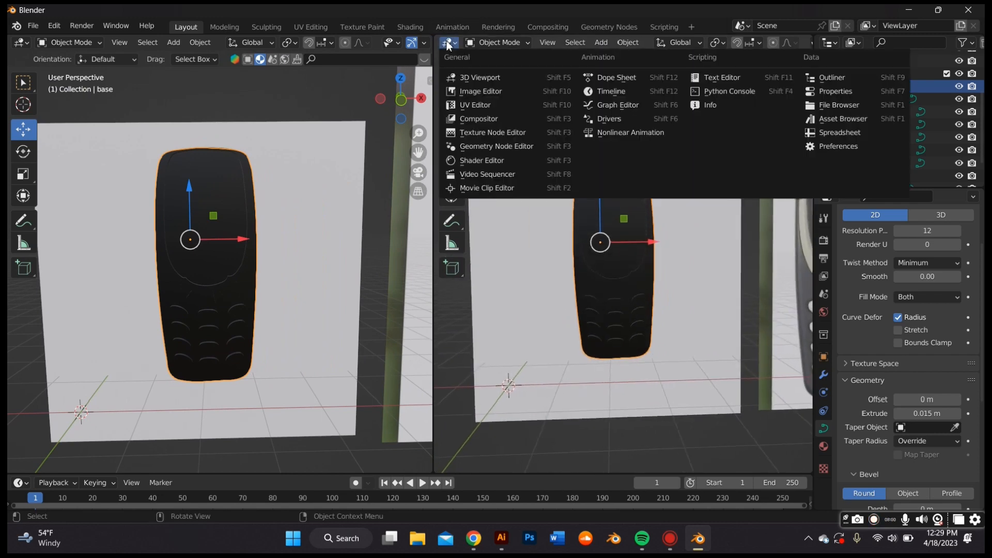
left_click(482, 160)
key("n")
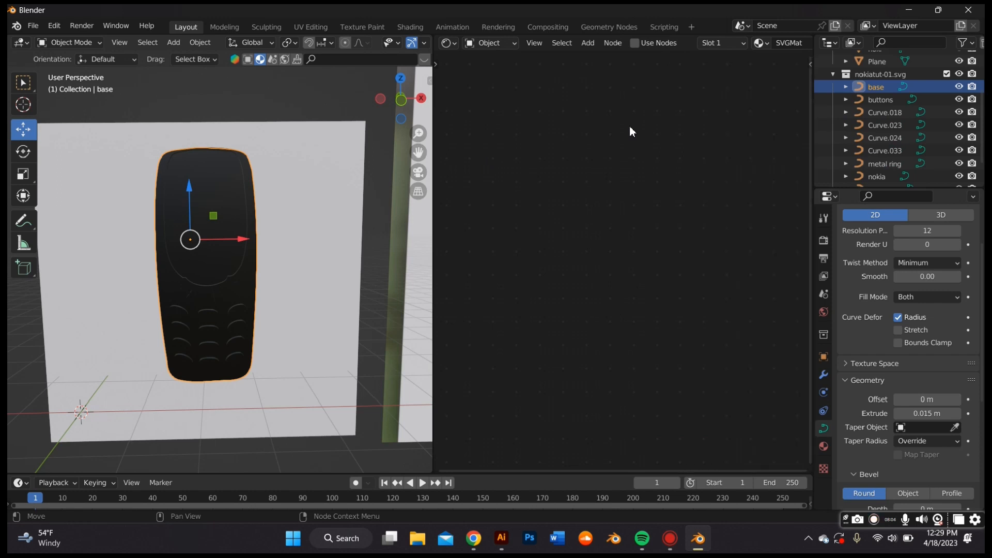
- Remove the SVGMat material from the phone's base curve
scroll(722, 42, "right", 5)
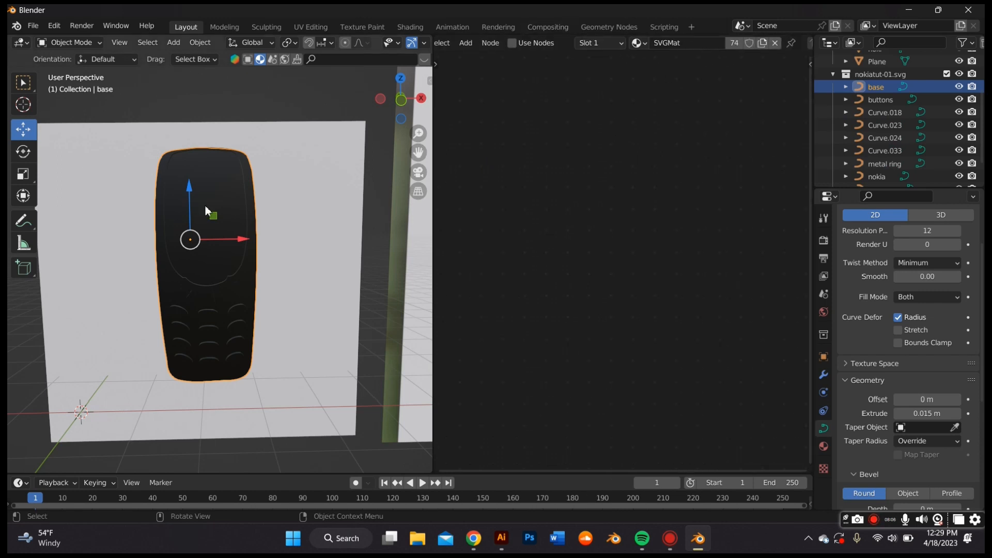
left_click(774, 42)
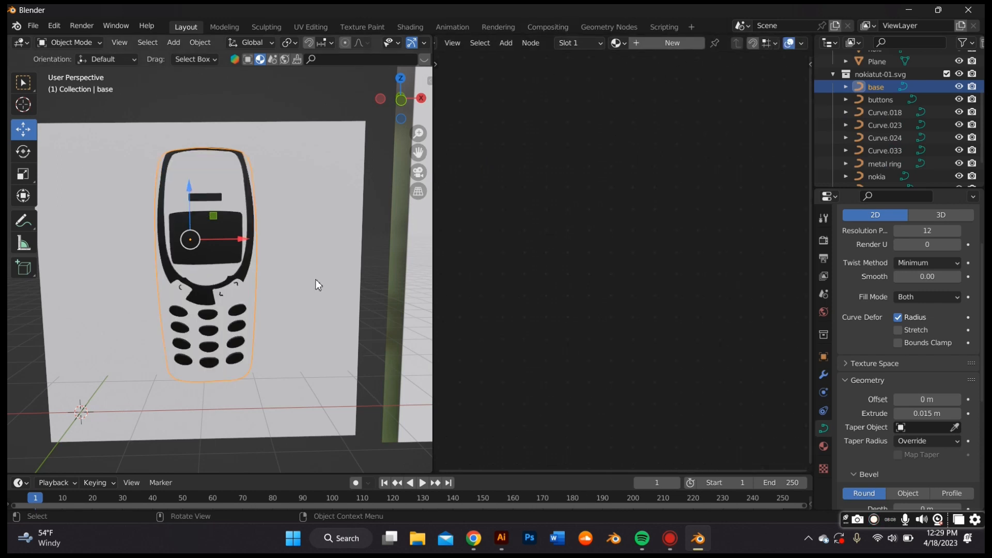
scroll(290, 287, "up", 1)
middle_click_drag(269, 292, 271, 246)
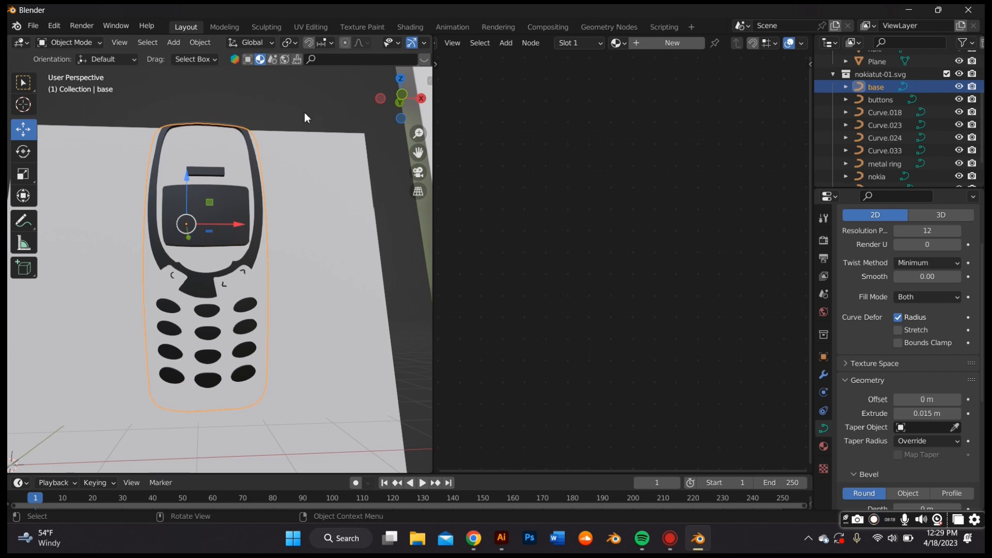
- Give the backdrop plane a new material and darken its base color to grey
scroll(313, 183, "up", 2)
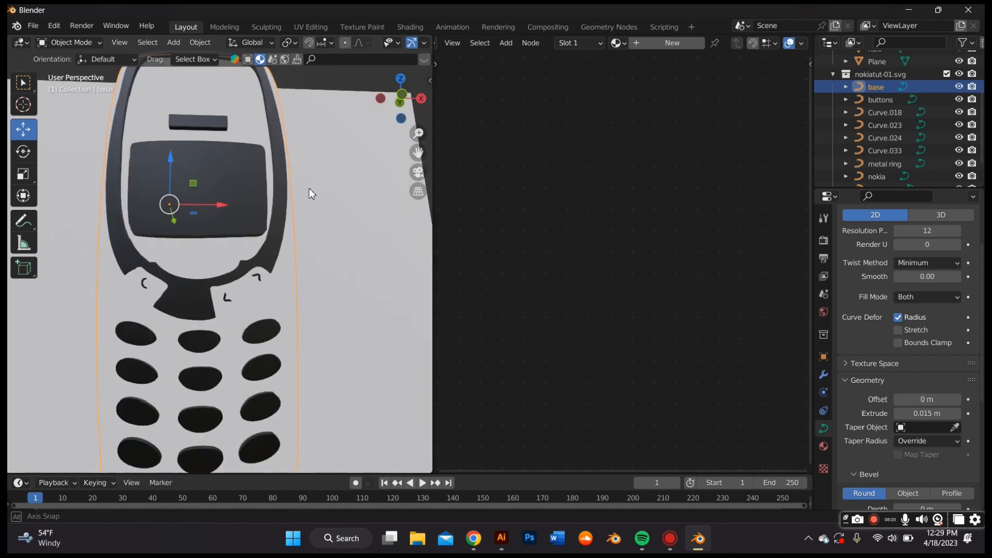
scroll(311, 193, "down", 1)
middle_click_drag(308, 188, 341, 196)
left_click(319, 188)
left_click(687, 42)
key("Home")
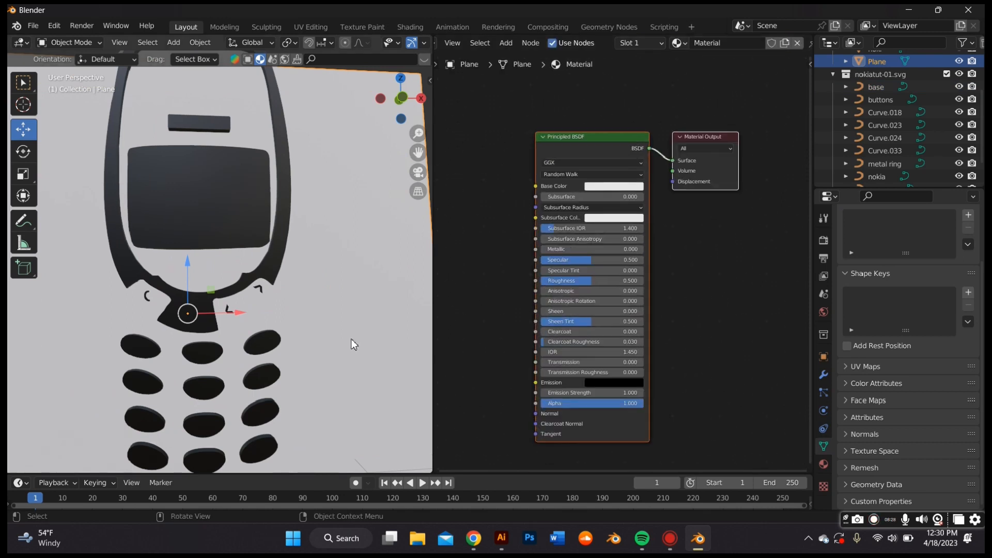
left_click(627, 189)
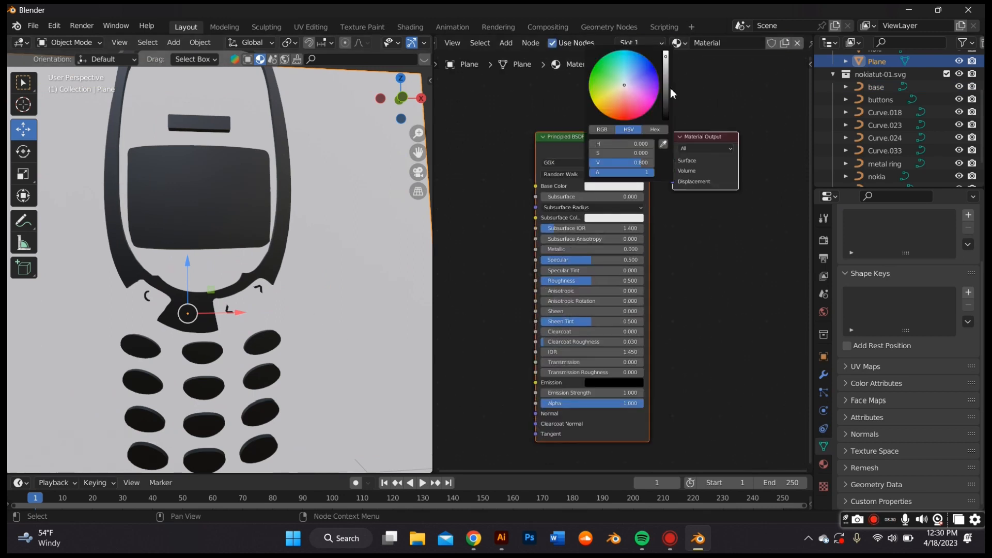
left_click(664, 89)
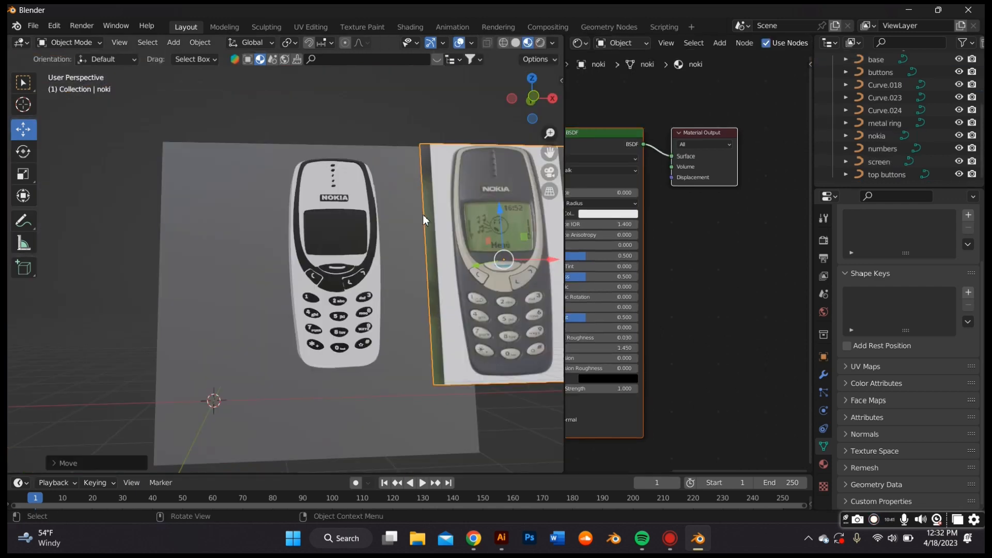
- Select the metal ring curve around the phone's screen and convert it to a mesh
left_click_drag(548, 152, 497, 135)
scroll(455, 203, "up", 2)
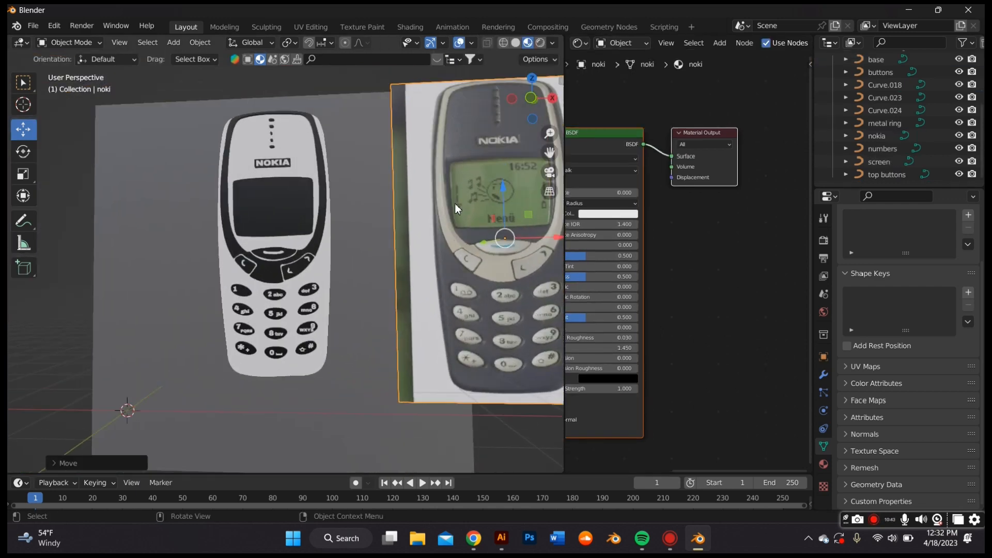
left_click(320, 256)
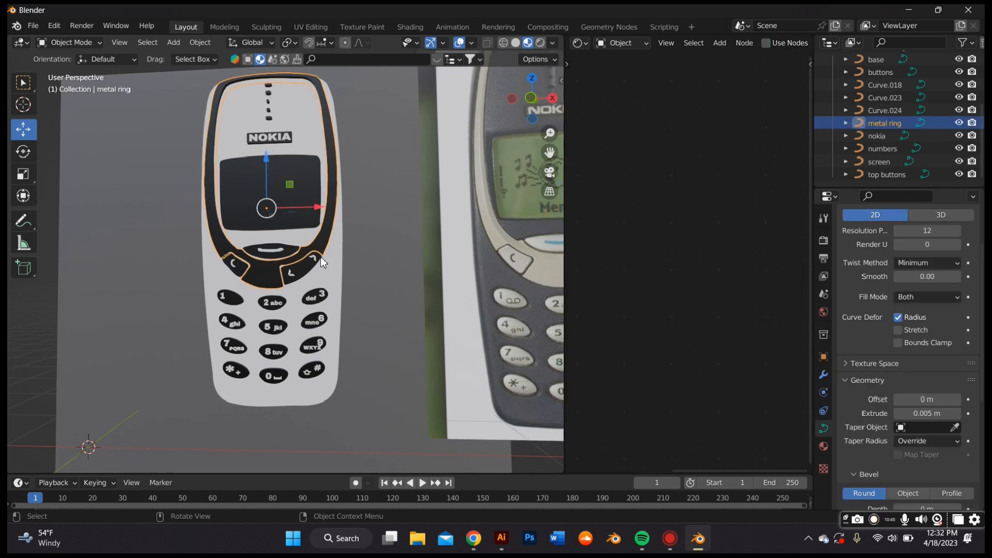
scroll(329, 258, "up", 3)
scroll(318, 243, "down", 2)
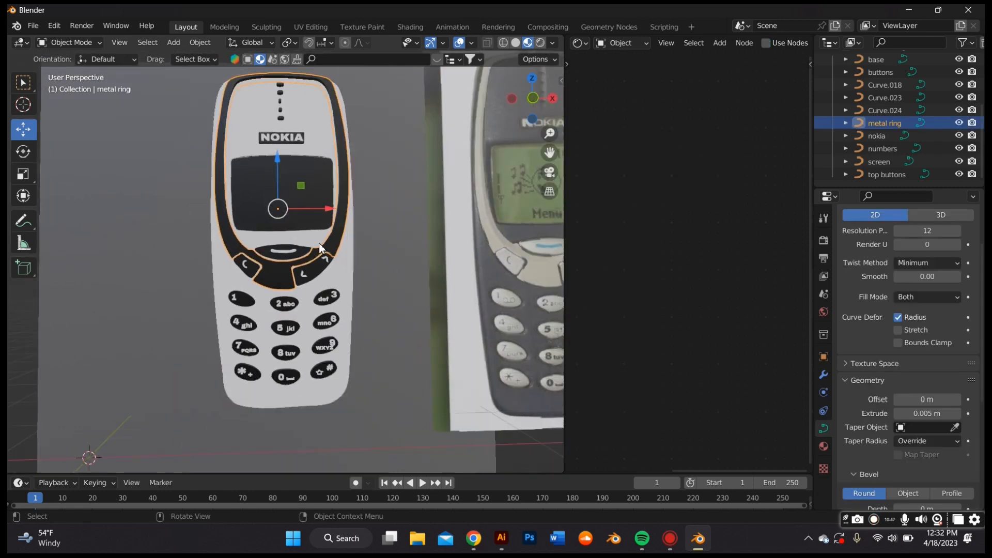
scroll(318, 243, "up", 3)
right_click(287, 272)
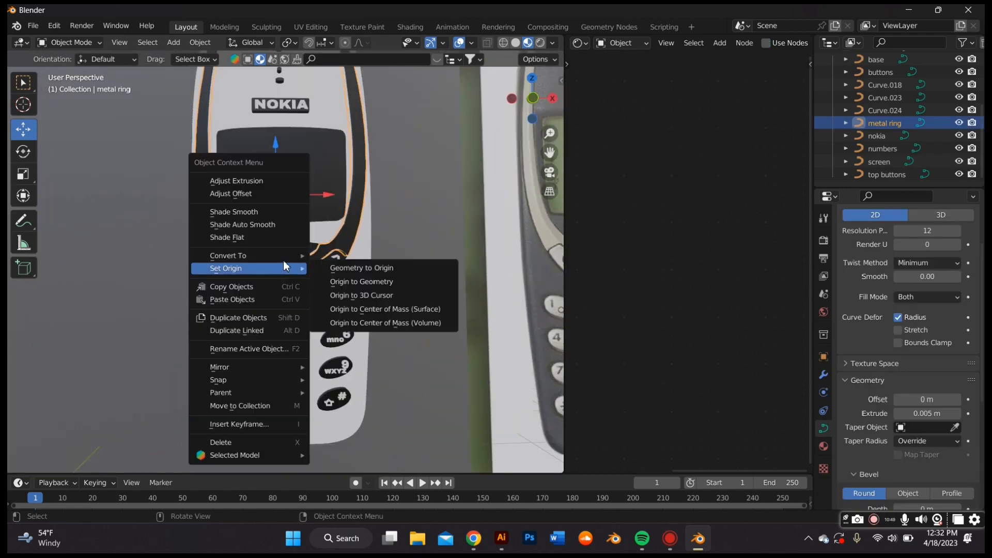
mouse_move(295, 257)
left_click(335, 270)
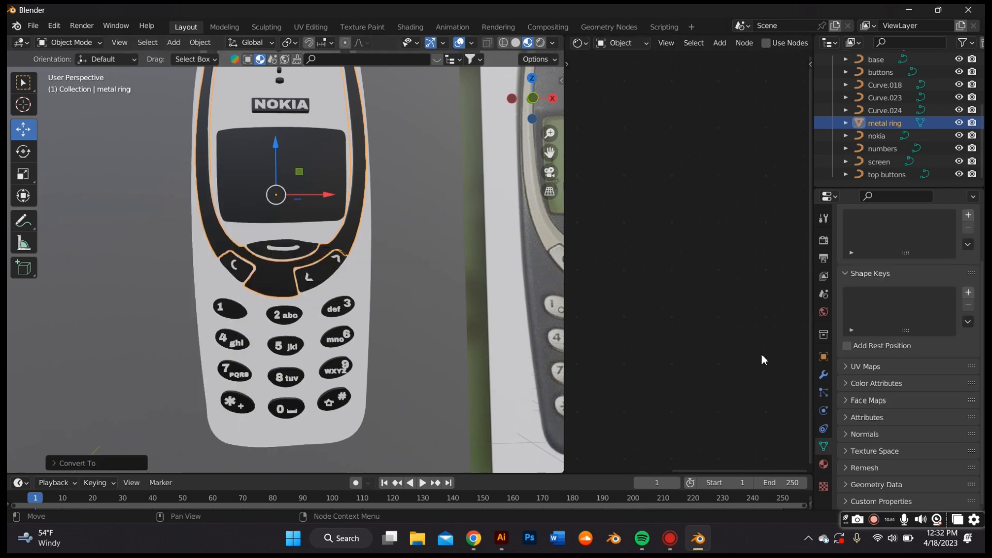
- Add a Remesh modifier to the metal ring with a voxel size of 0.002 m
left_click(824, 374)
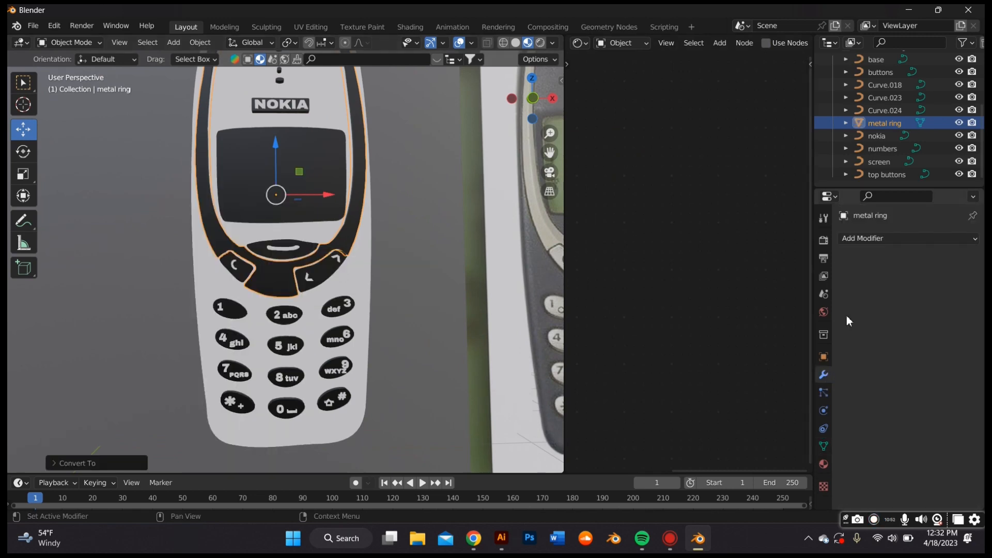
left_click(869, 239)
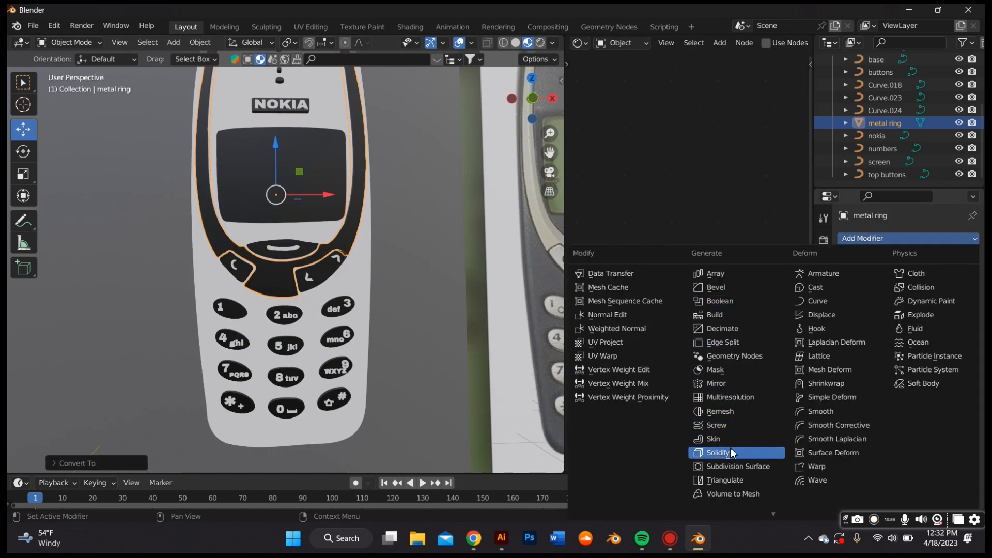
left_click(734, 412)
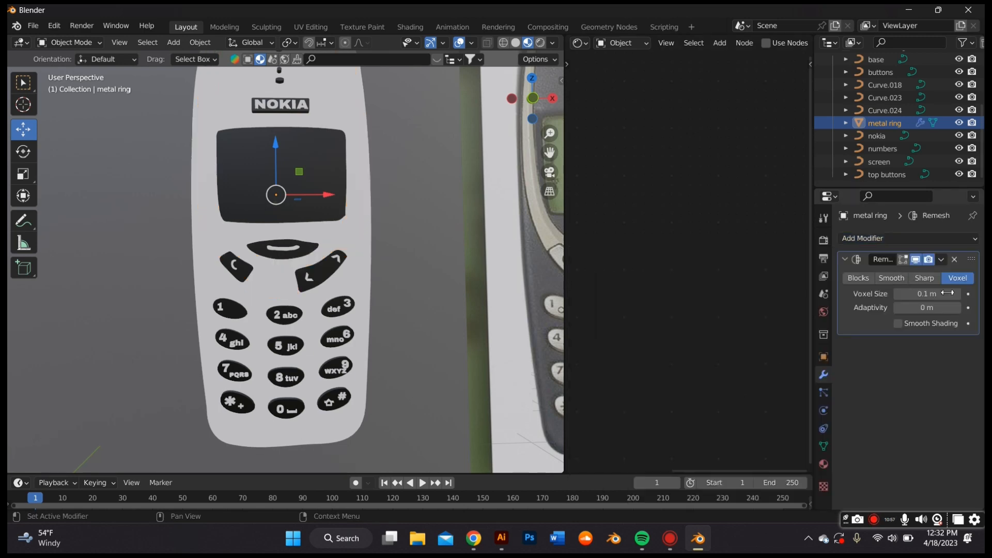
left_click(920, 293)
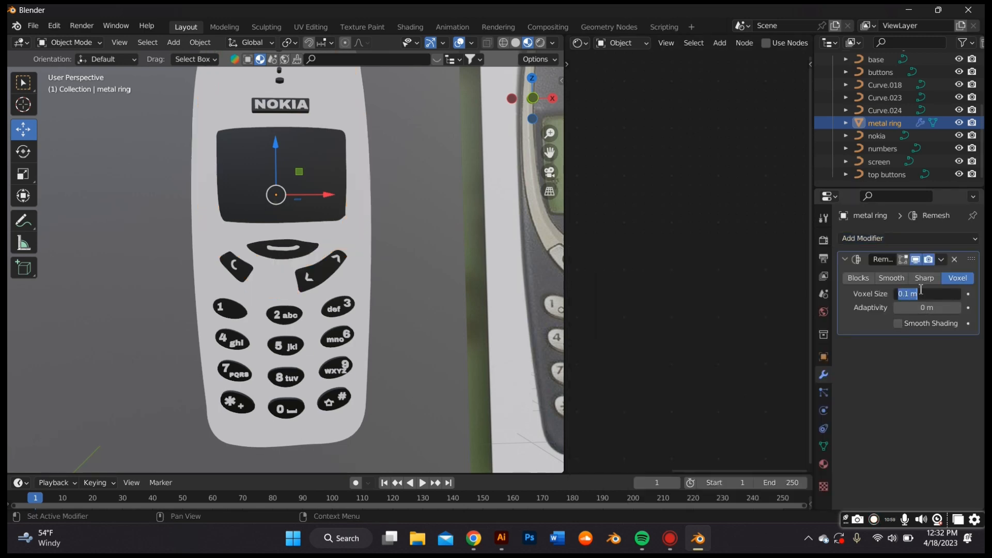
type(".002")
key("Return")
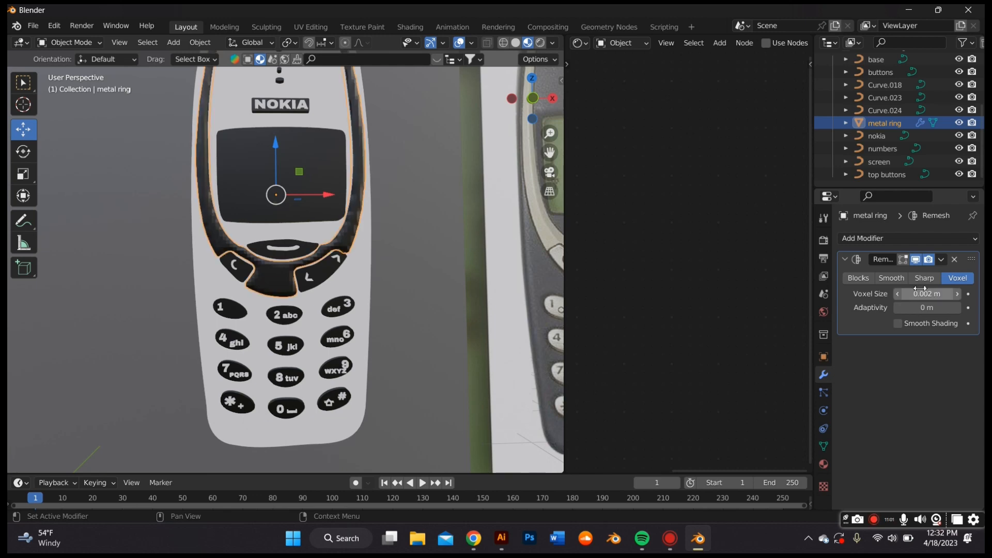
- Try finer Remesh voxel sizes of 0.0005 m and 0.0004 m on the metal ring
scroll(324, 226, "up", 6)
scroll(327, 227, "down", 3)
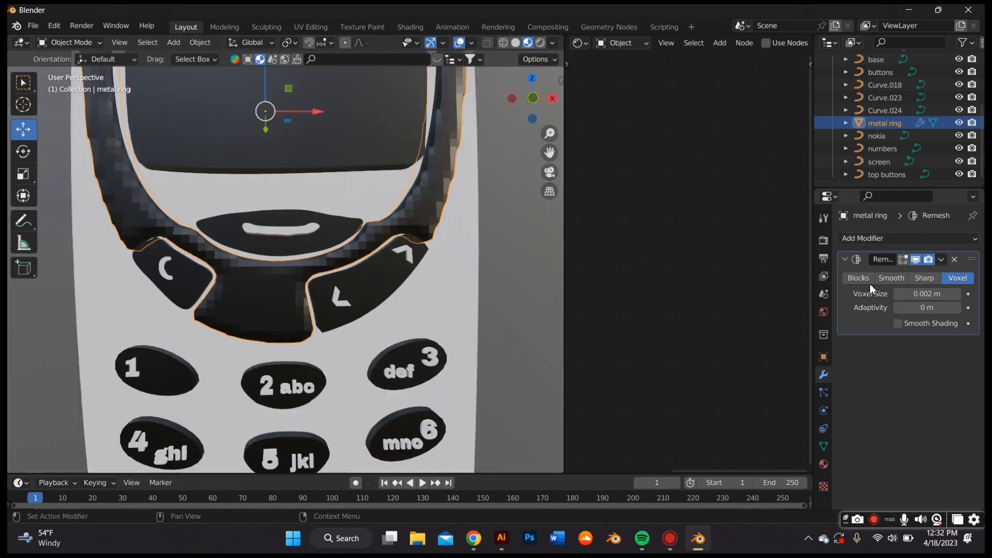
left_click(915, 294)
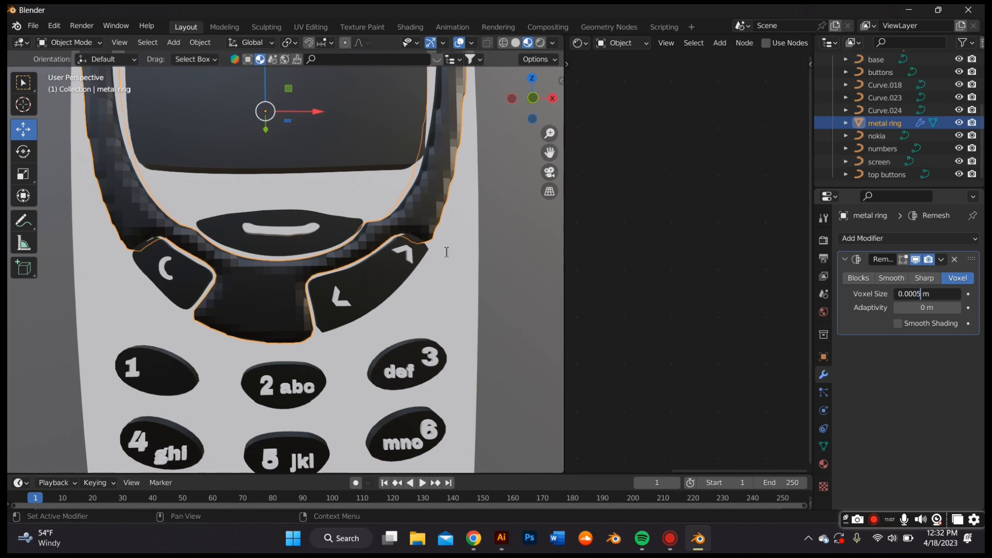
key("Return")
middle_click_drag(408, 255, 459, 277)
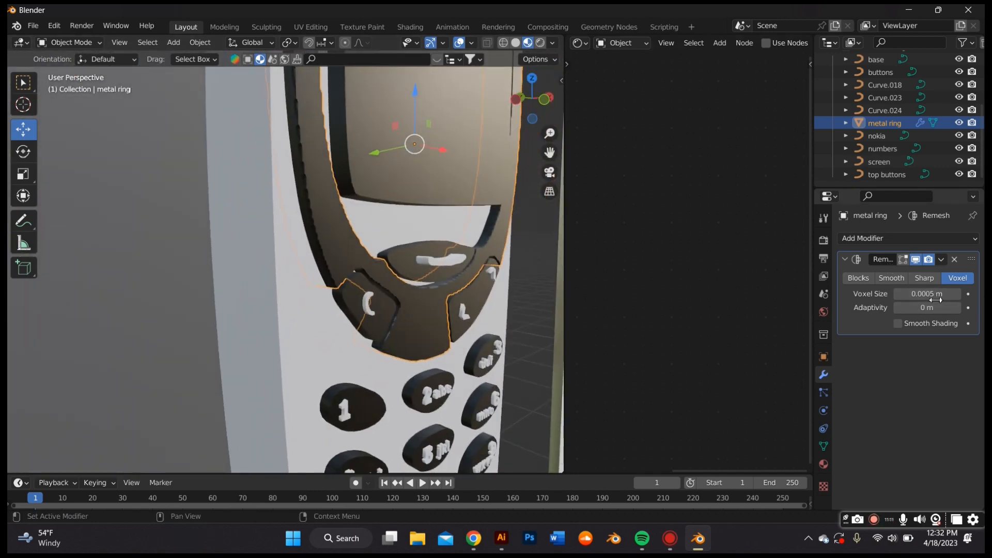
left_click(910, 293)
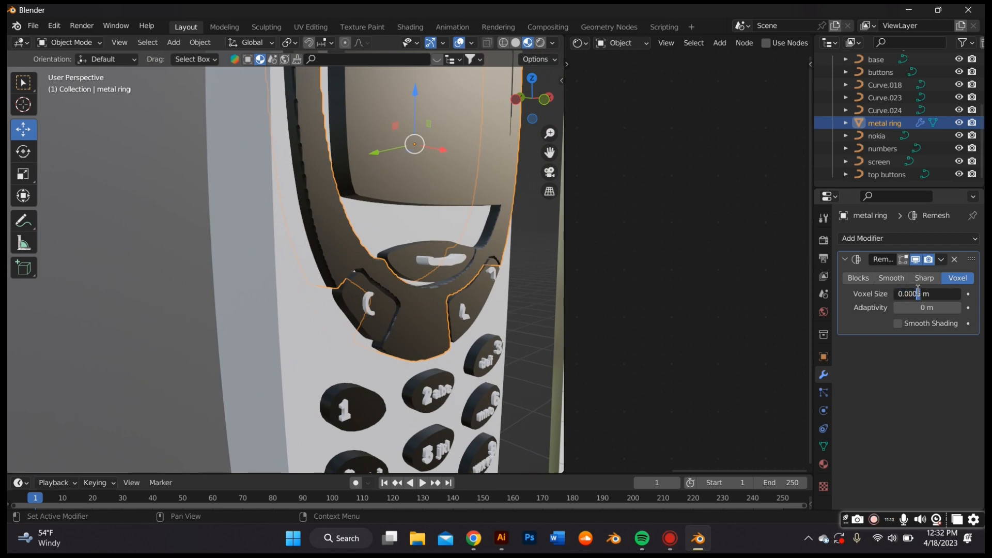
key("Return")
middle_click_drag(496, 266, 448, 264)
- Set the Remesh voxel size to 0.0003 m and apply the modifier to the metal ring
left_click(928, 293)
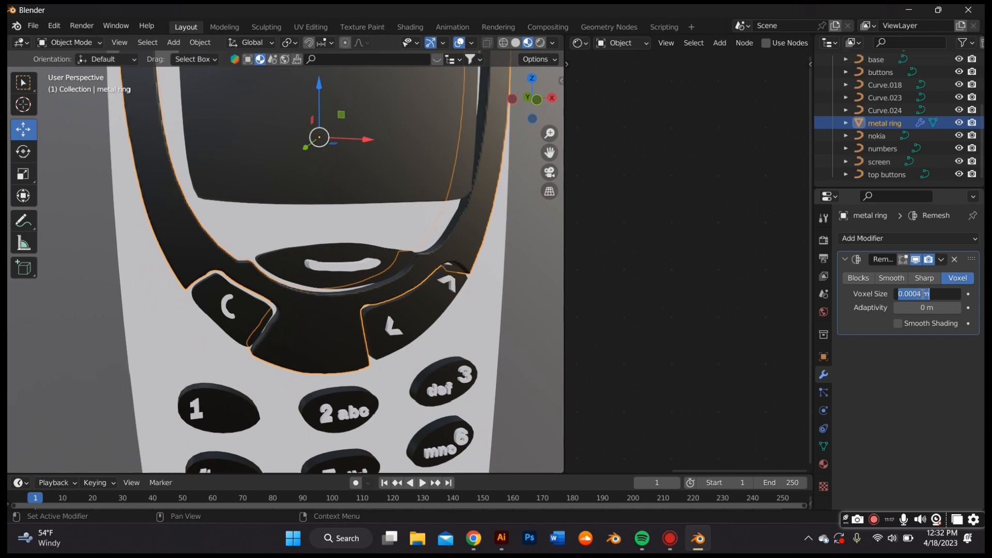
left_click(918, 293)
key("Return")
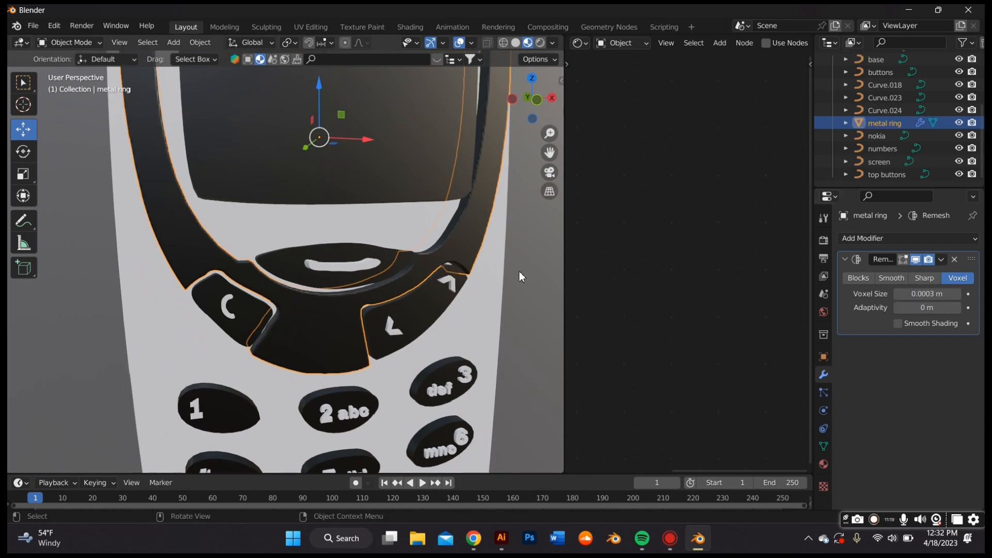
middle_click_drag(519, 271, 495, 271)
scroll(480, 253, "up", 5)
scroll(460, 268, "down", 6)
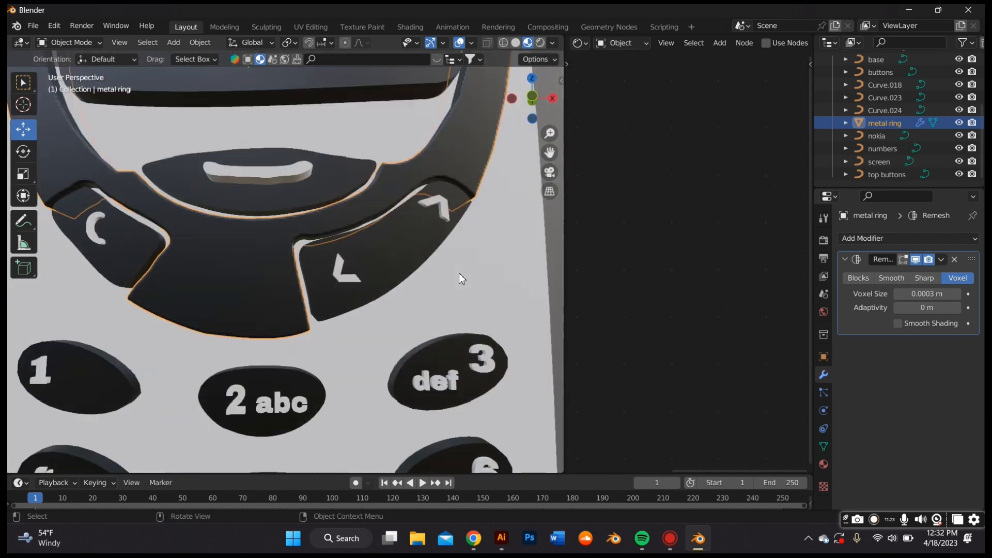
left_click(940, 260)
left_click(897, 273)
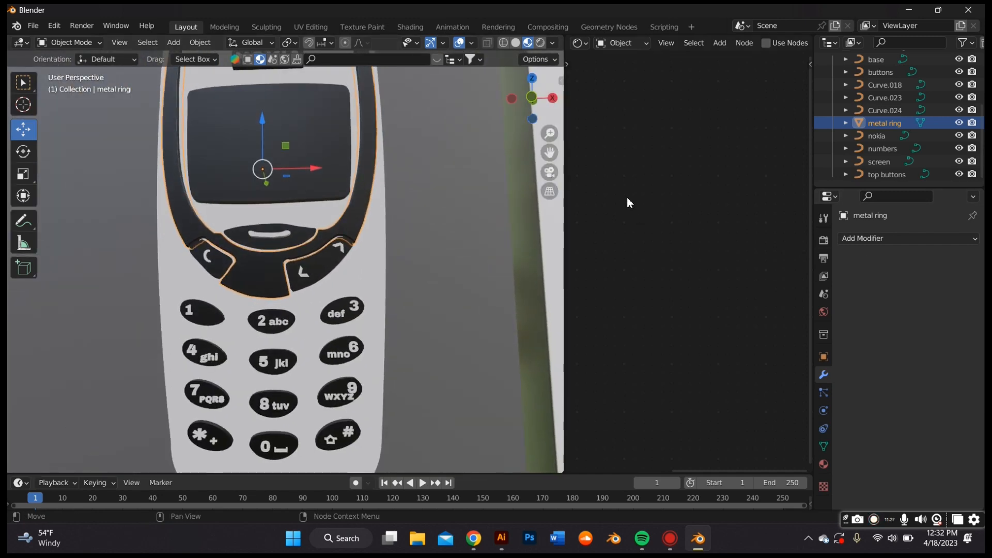
- Examine the remeshed metal ring along the screen and above the keypad from several angles
left_click_drag(549, 153, 548, 156)
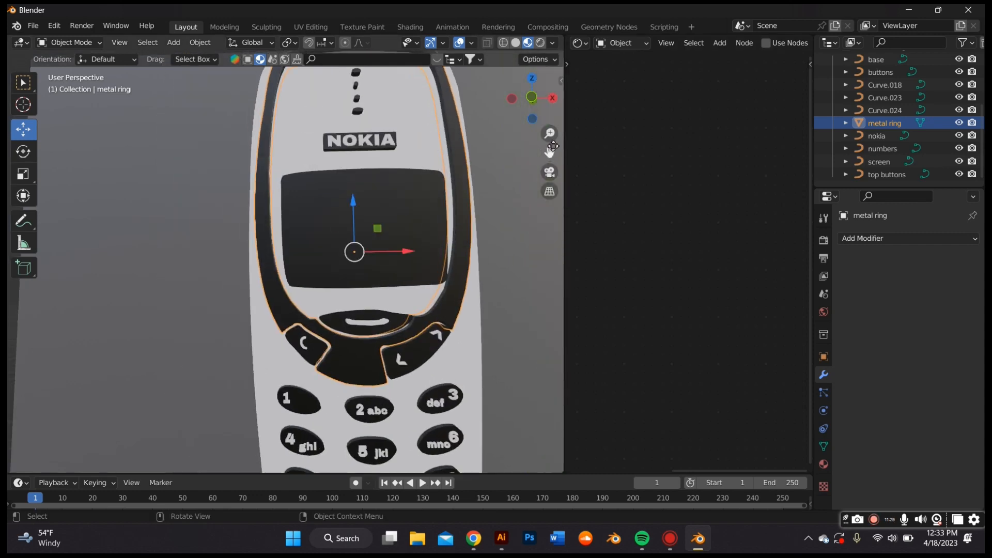
middle_click_drag(255, 125, 392, 197)
left_click_drag(549, 152, 497, 66)
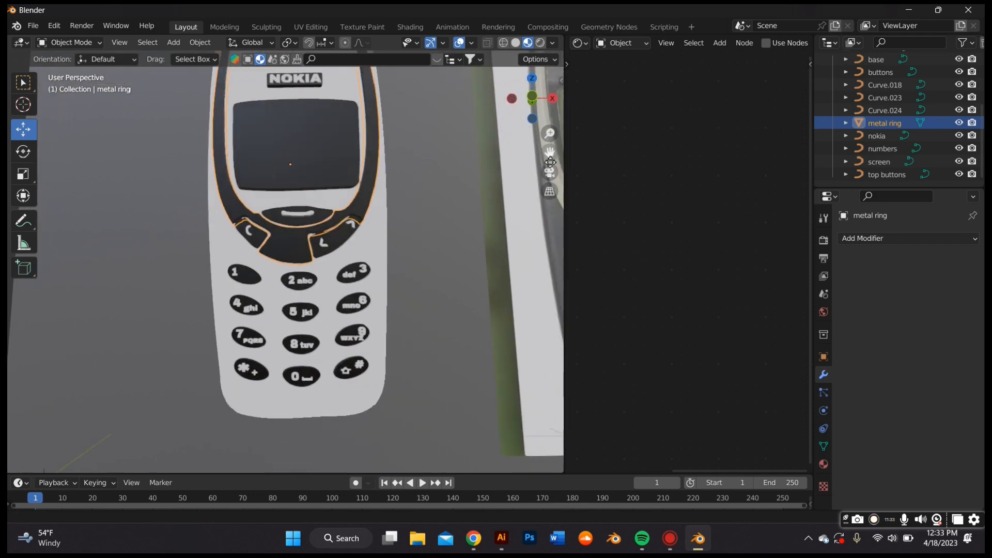
scroll(404, 206, "up", 1)
scroll(472, 203, "down", 1)
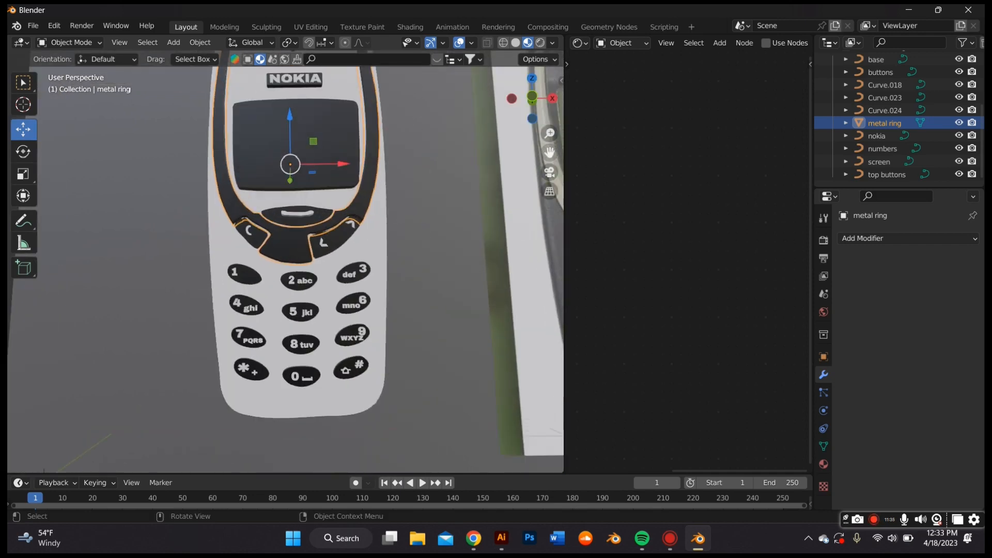
middle_click_drag(512, 217, 436, 221)
left_click(441, 228)
left_click_drag(549, 152, 536, 216)
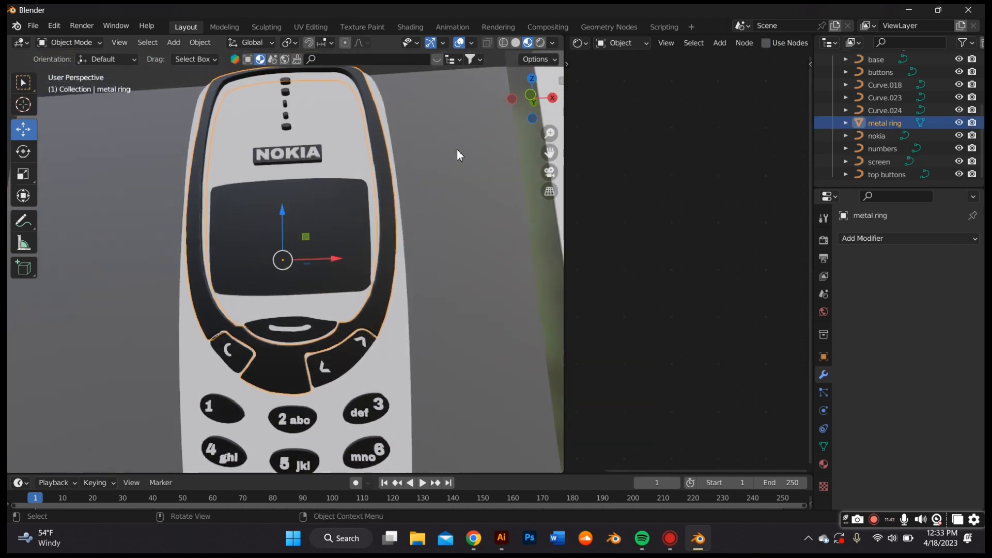
- Switch the viewport to Solid shading and put the metal ring into Sculpt Mode
left_click(518, 43)
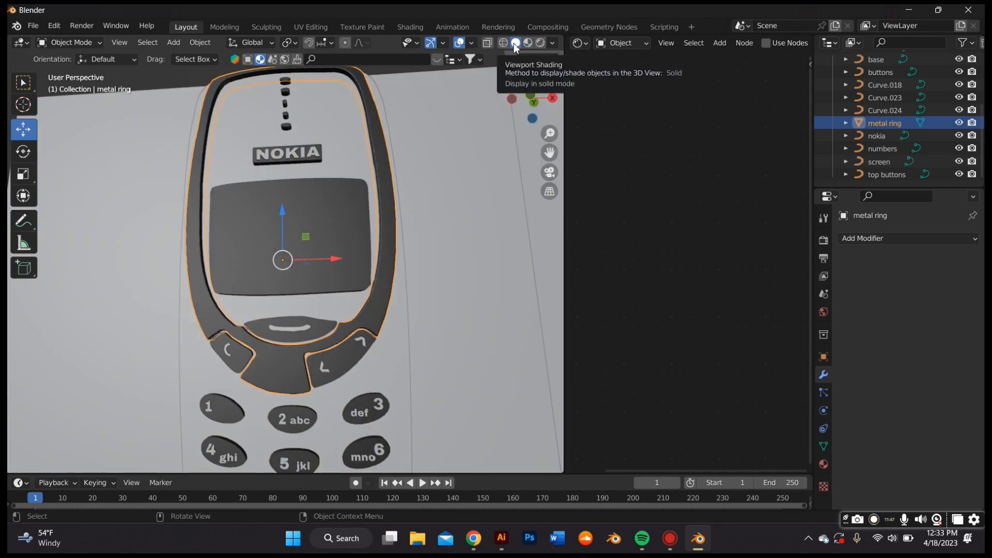
key("KP_1")
left_click(65, 43)
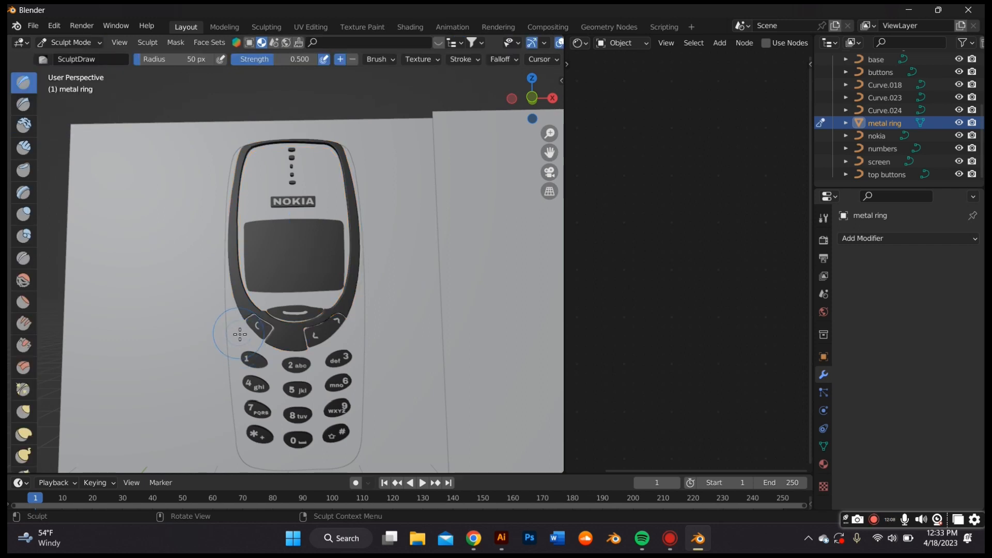
- Set up the Inflate/Deflate brush with a 31 px radius and a strength of 0.273
left_click(26, 212)
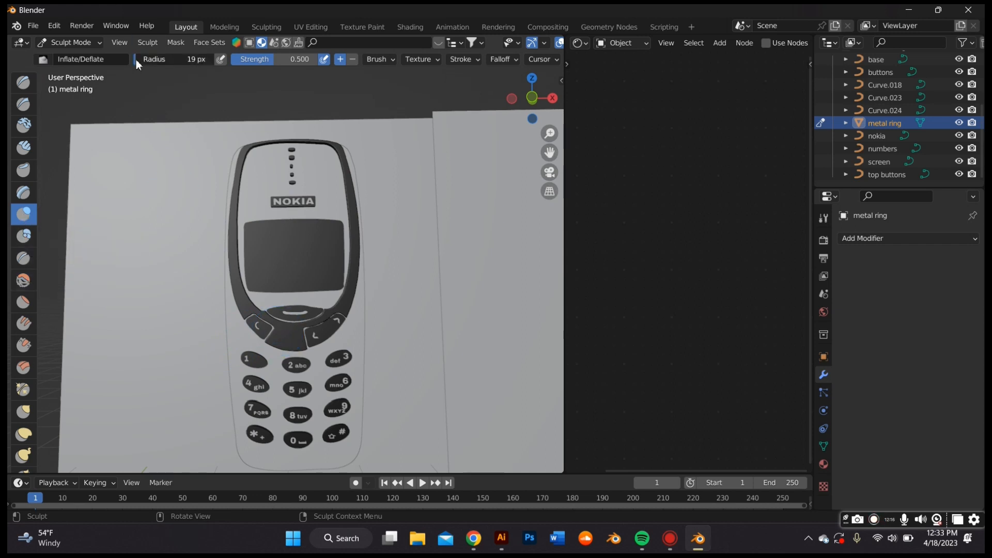
left_click_drag(161, 64, 163, 64)
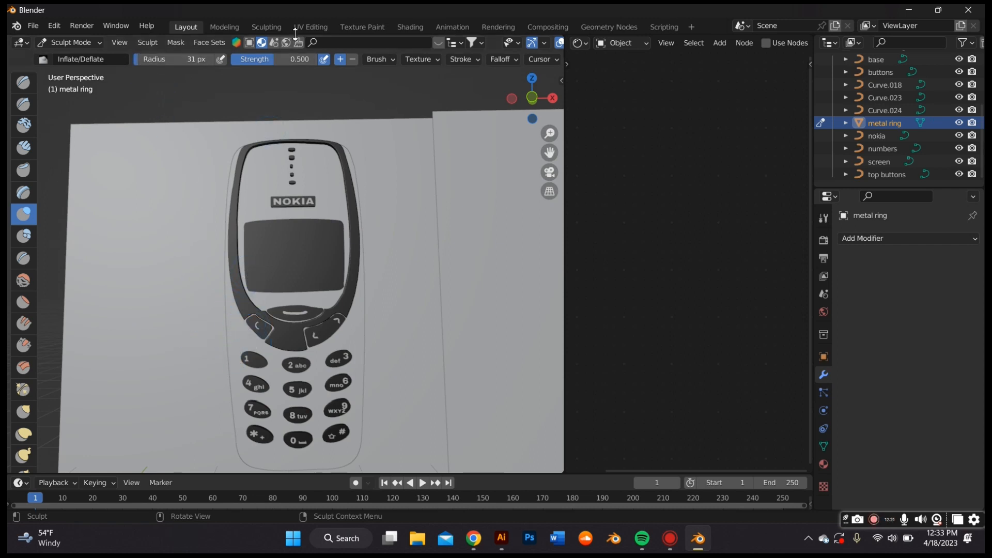
left_click_drag(274, 59, 253, 59)
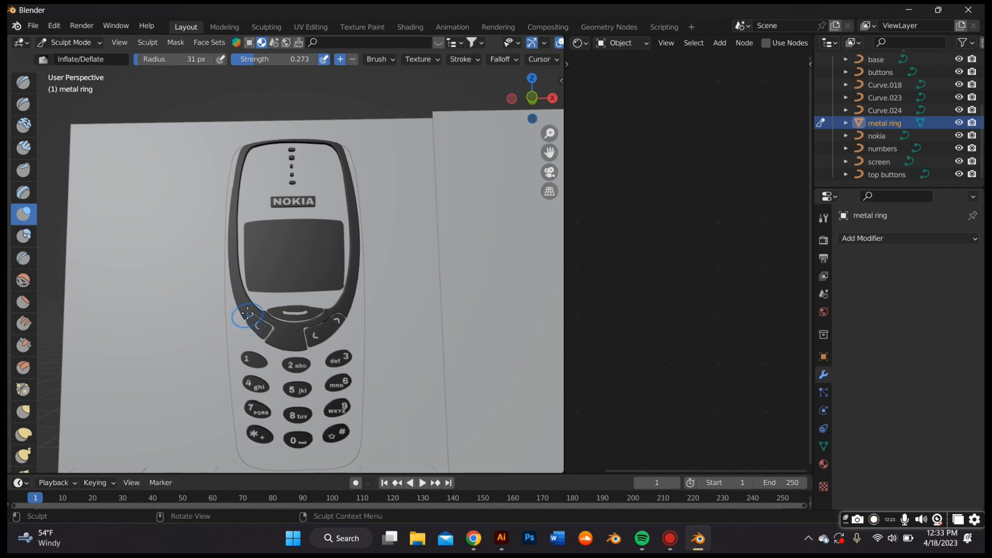
- Try short inflate strokes along the metal ring's left side and lower centre, and undo them
left_click_drag(248, 313, 245, 306)
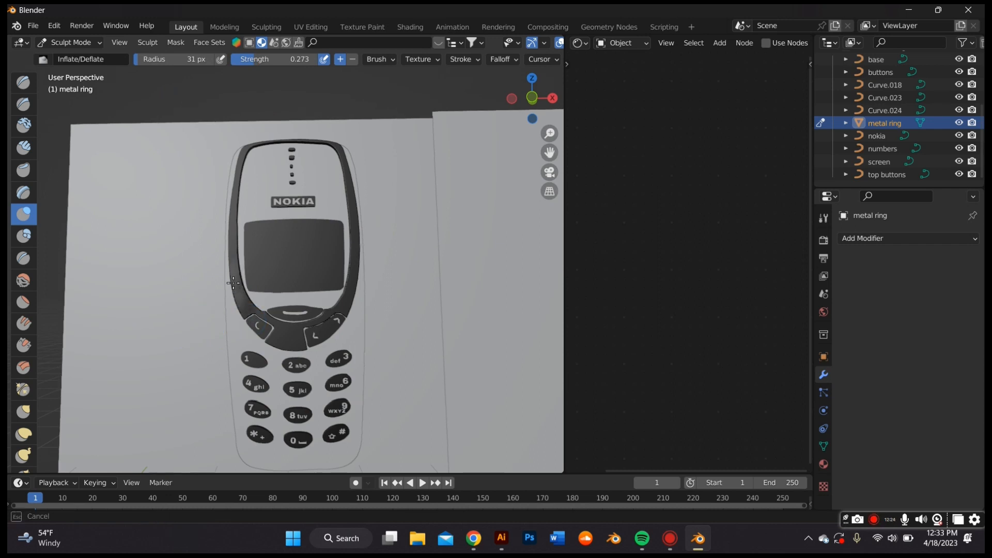
left_click_drag(243, 215, 243, 223)
mouse_move(249, 207)
middle_mouse_down()
mouse_move(230, 216)
mouse_move(245, 257)
middle_mouse_up()
key("ctrl+z")
left_click_drag(285, 327, 285, 333)
key("ctrl+z")
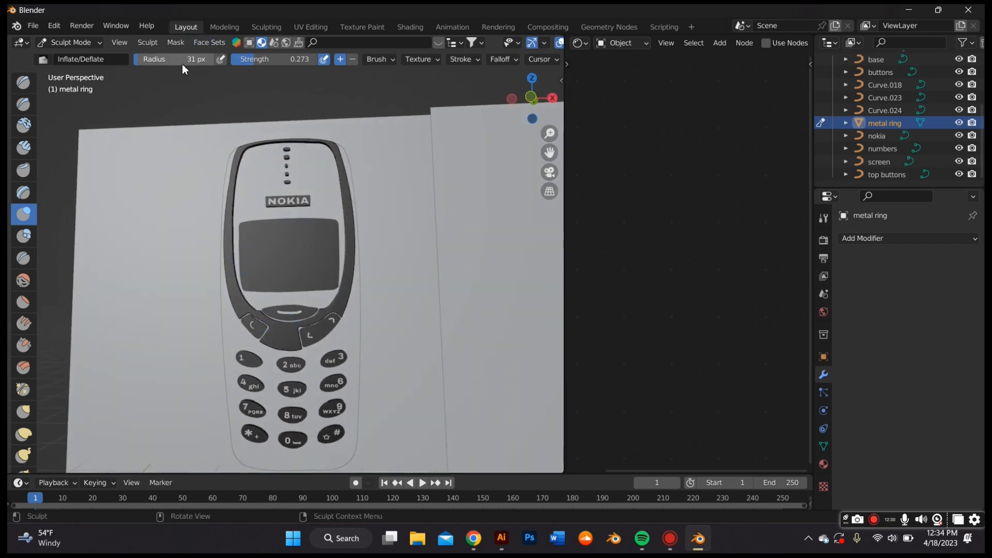
- Inflate the metal ring with a readjusted brush radius and smooth its lower centre piece above the keypad
left_click_drag(182, 62, 184, 62)
left_click_drag(235, 323, 270, 339)
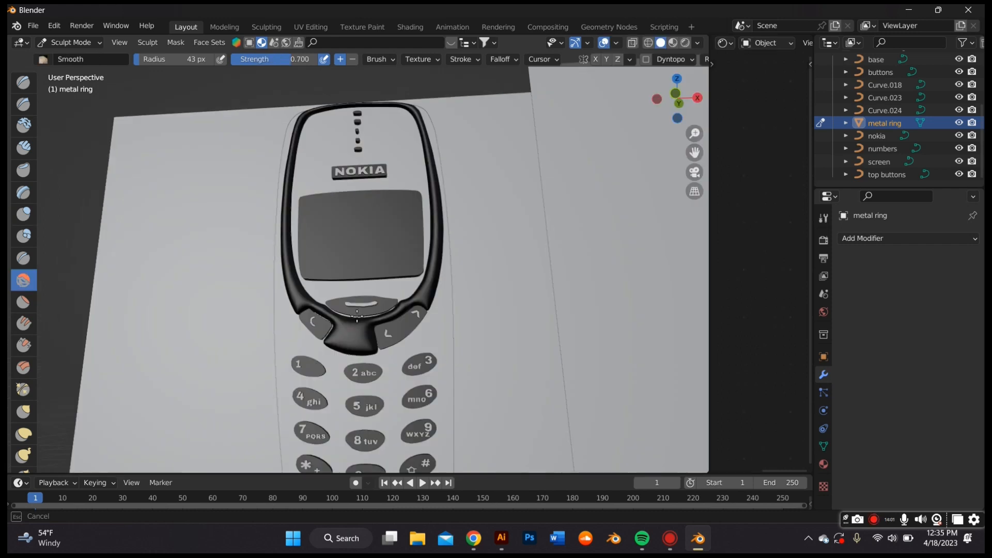
left_click_drag(377, 322, 375, 321)
middle_click_drag(332, 305, 323, 297)
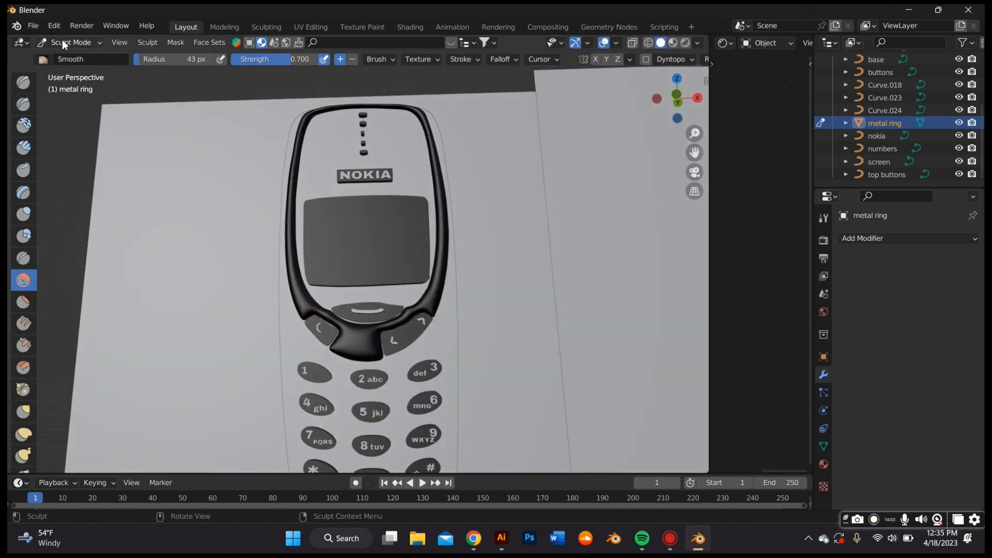
- Return the metal ring to Object Mode and select the background plane behind the phone
left_click(64, 42)
left_click(64, 57)
scroll(470, 244, "down", 2)
left_click(473, 246)
middle_click_drag(473, 246, 464, 254)
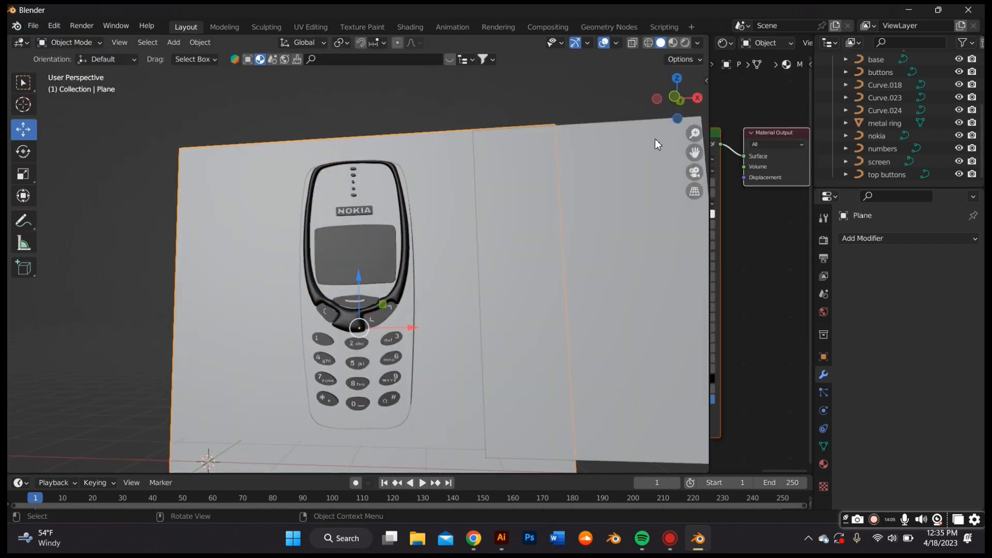
- Examine the sculpted metal ring around the screen and above the keypad from several angles
left_click_drag(695, 161, 692, 138)
scroll(479, 231, "up", 3)
mouse_move(479, 231)
middle_mouse_down()
mouse_move(489, 239)
mouse_move(483, 225)
middle_mouse_up()
scroll(489, 240, "down", 1)
scroll(428, 309, "up", 1)
scroll(431, 309, "down", 1)
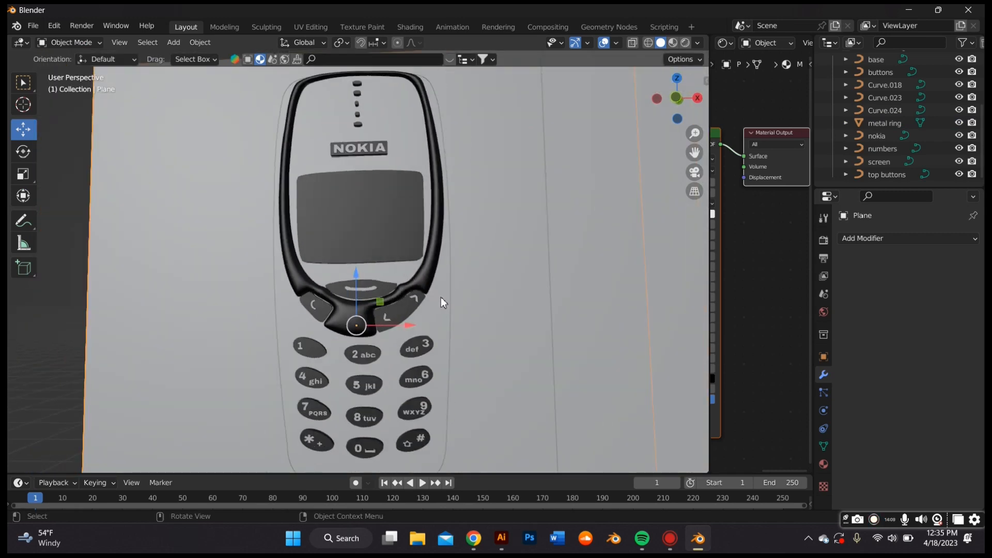
middle_click_drag(441, 298, 437, 288)
left_click_drag(700, 158, 678, 51)
middle_click_drag(447, 205, 452, 214)
middle_click_drag(370, 239, 423, 252)
left_click(396, 210)
middle_click_drag(397, 210, 337, 206)
scroll(361, 191, "up", 4)
left_click(408, 181)
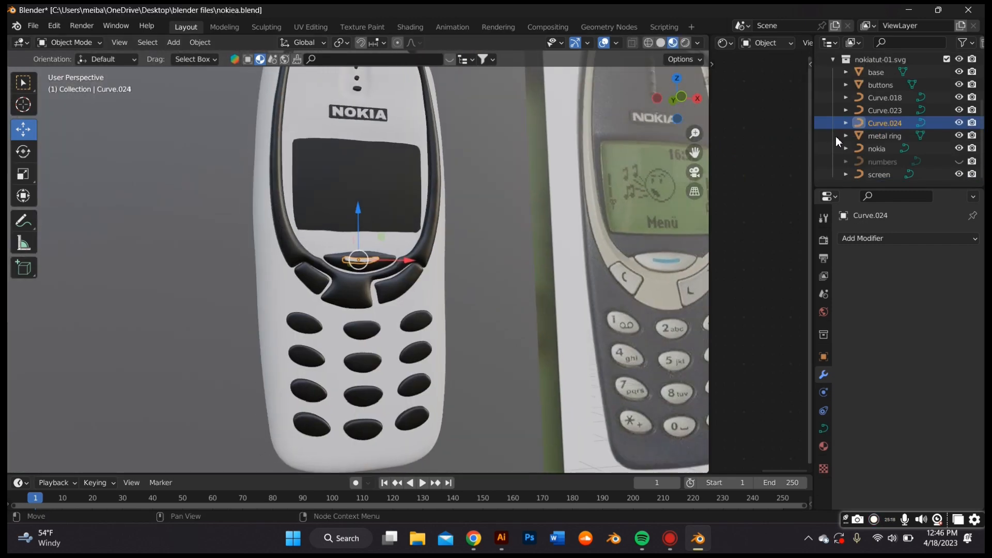
- Unhide the numbers object so the keypad labels show, and select the background plane
left_click(864, 136)
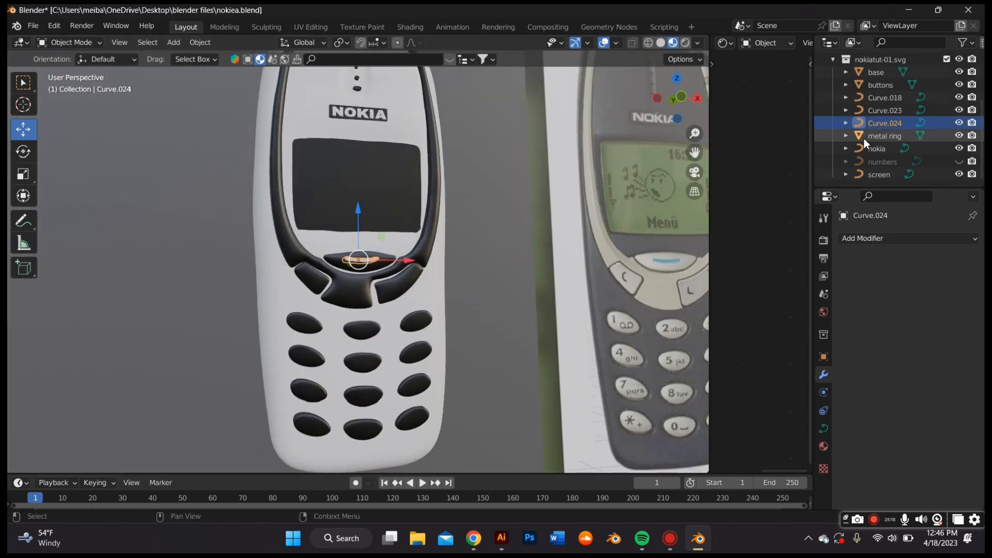
left_click(866, 149)
left_click(867, 160)
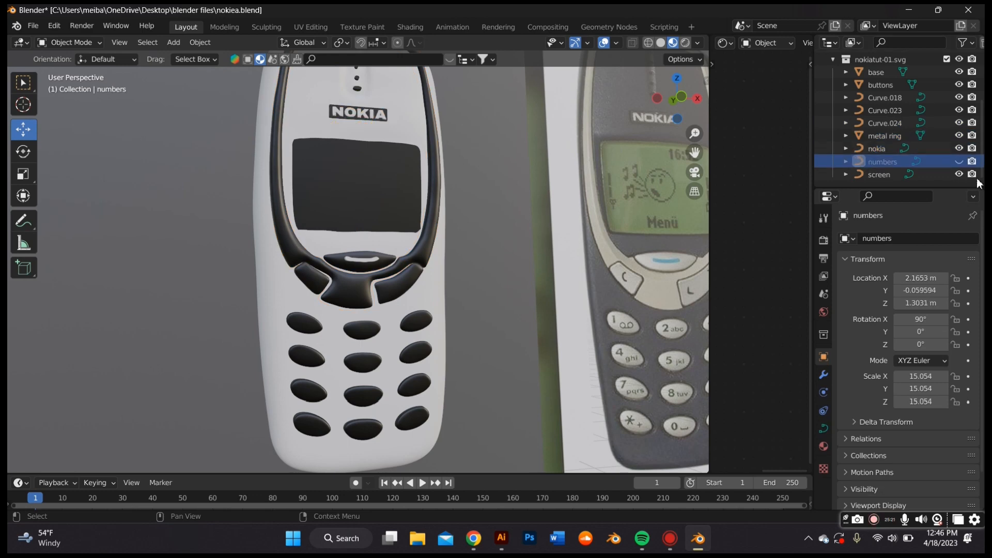
key("alt+h")
middle_click_drag(520, 226, 484, 225)
left_click(504, 224)
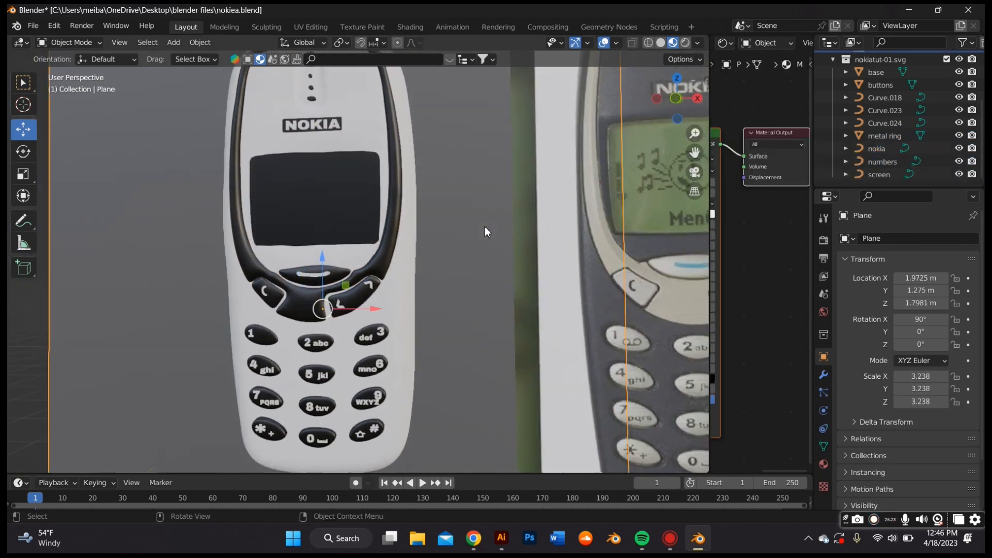
- Widen the node editor and frame the phone model beside the reference photo
scroll(485, 225, "down", 3)
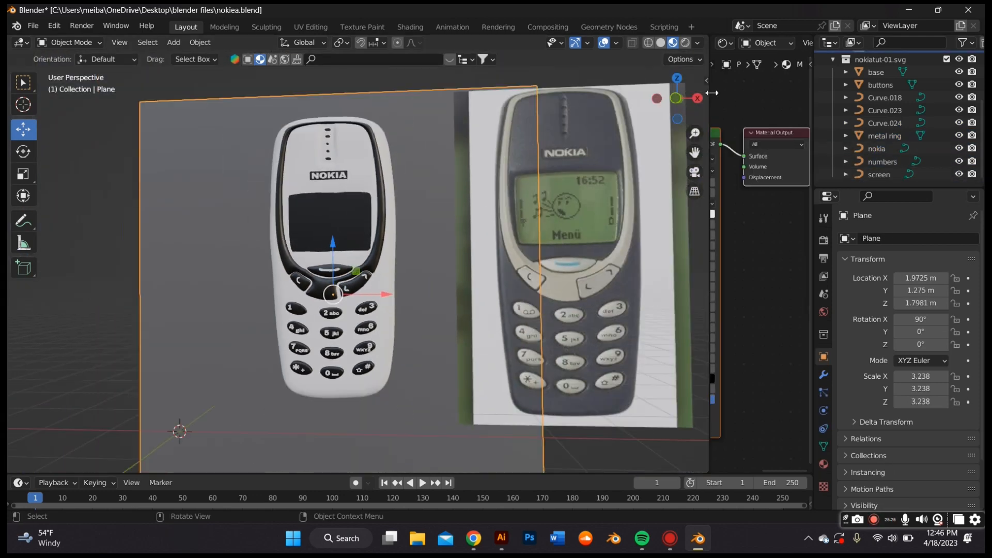
left_click_drag(708, 90, 546, 93)
scroll(386, 198, "up", 4)
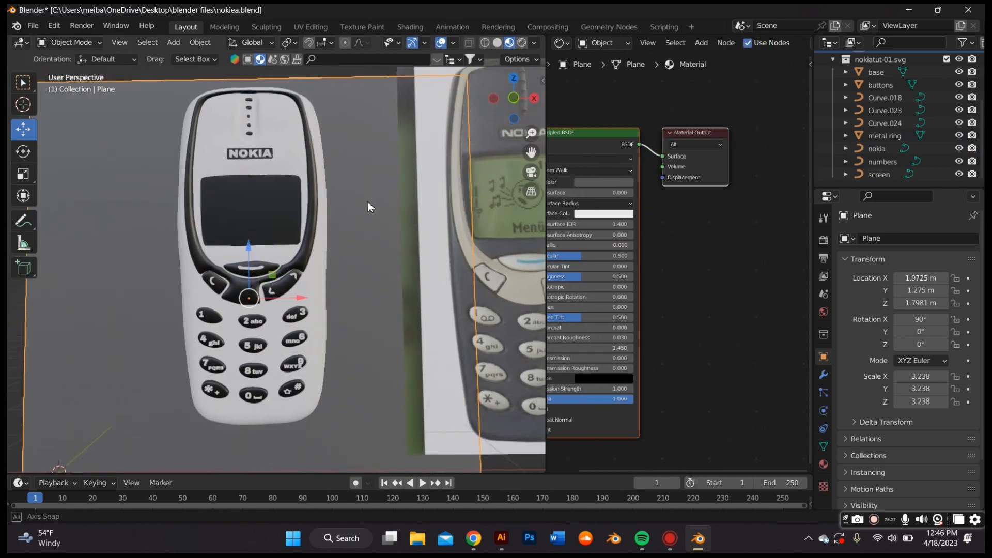
scroll(367, 201, "down", 3)
middle_click_drag(614, 96, 699, 101)
scroll(416, 237, "down", 1)
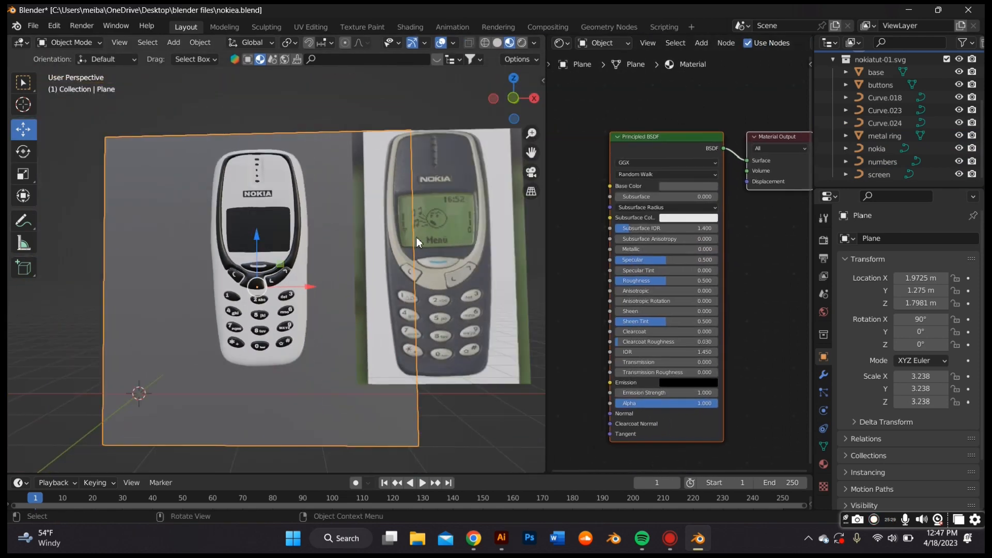
scroll(416, 237, "up", 1)
left_click_drag(531, 152, 527, 128)
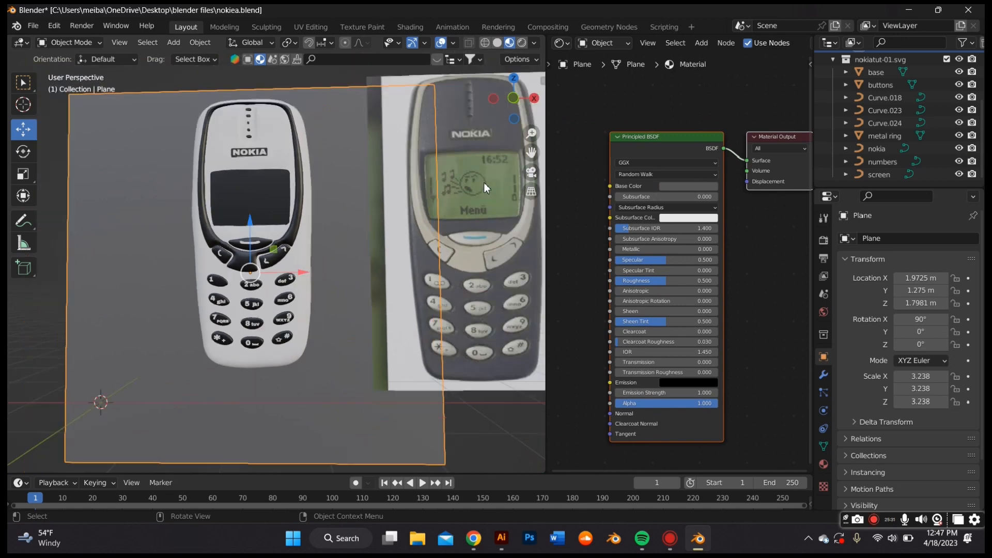
- Switch the viewport to Rendered shading and the node editor to the World shader
left_click(522, 43)
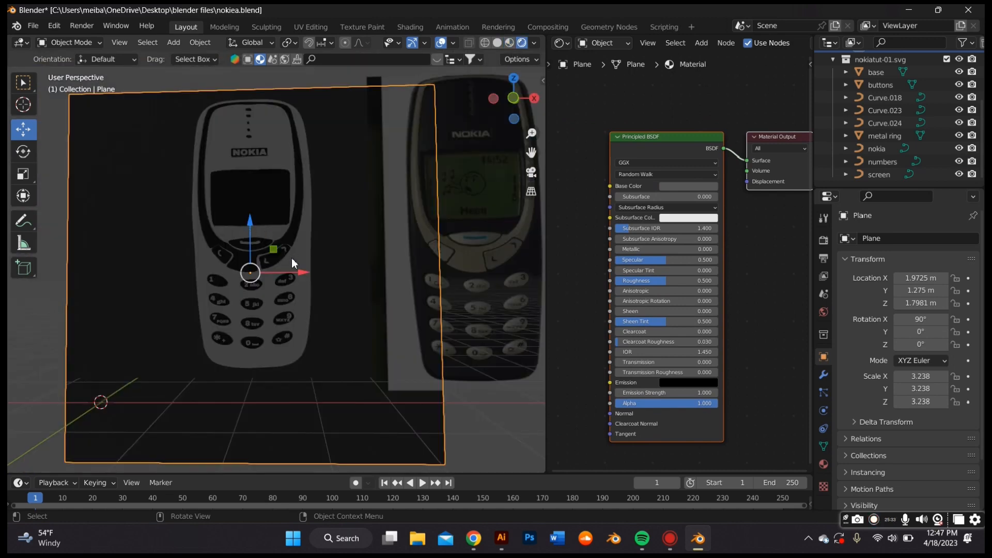
middle_click_drag(292, 258, 331, 269)
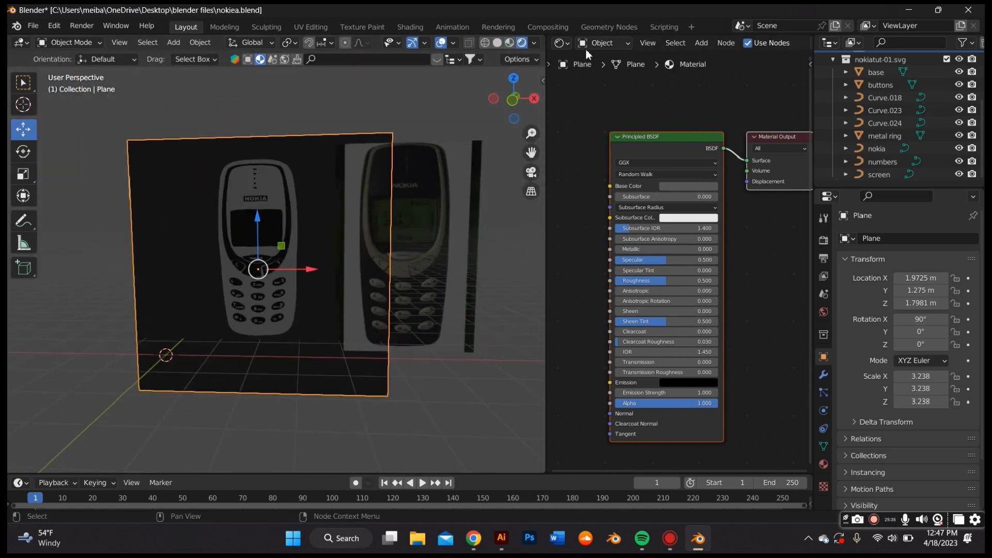
left_click(616, 47)
left_click(612, 70)
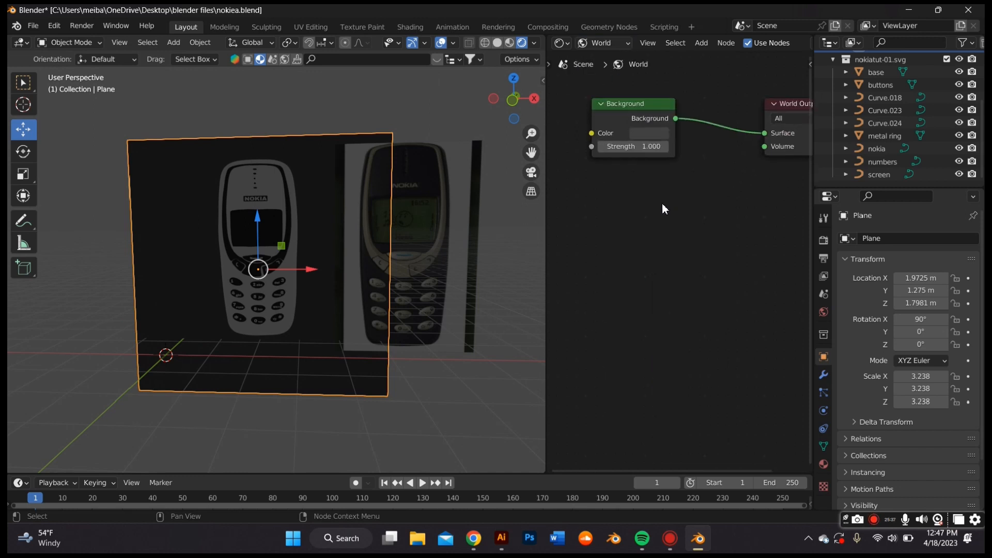
- Add an Environment Texture node to the world shader and connect its Color output to the Background node's Color
left_click(702, 46)
mouse_move(729, 115)
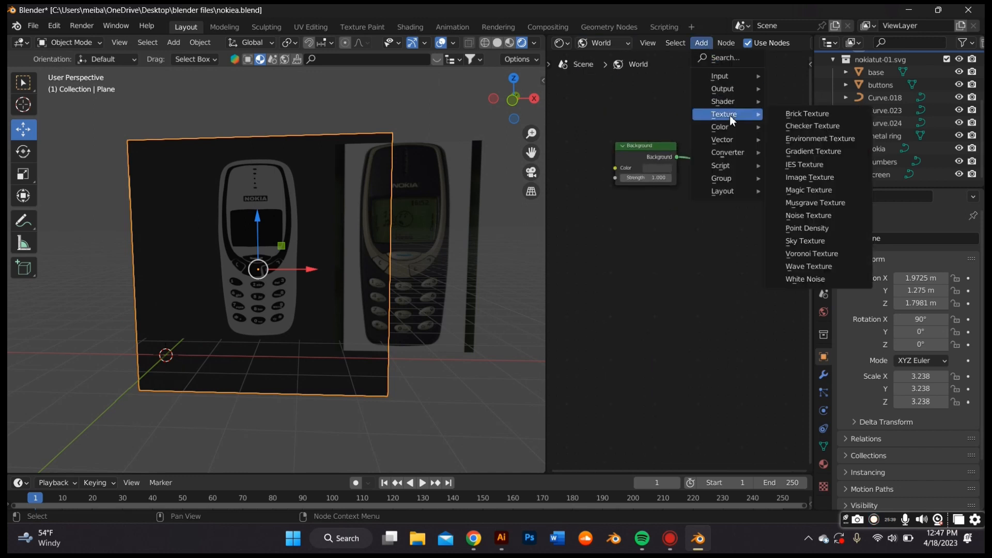
left_click(803, 154)
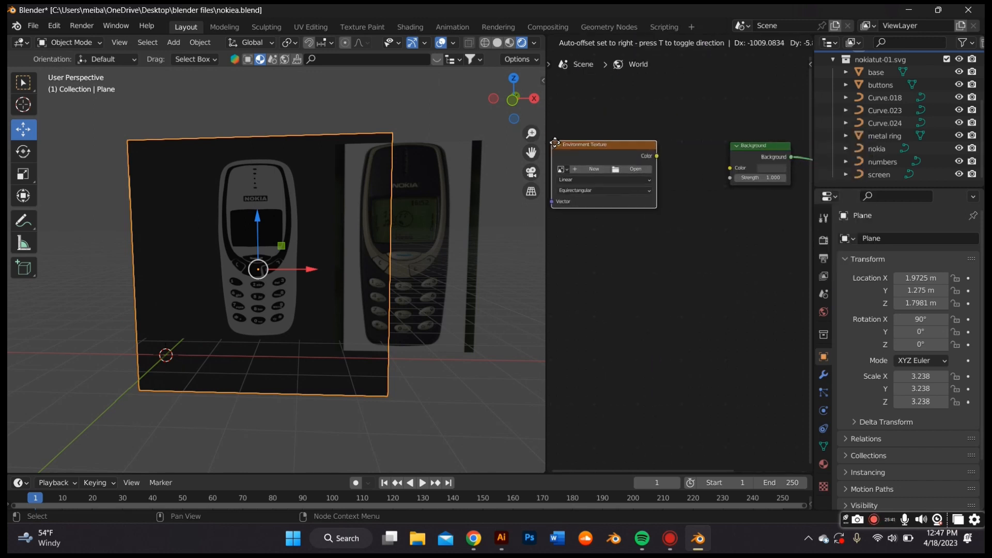
left_click(673, 169)
middle_click_drag(675, 170, 645, 173)
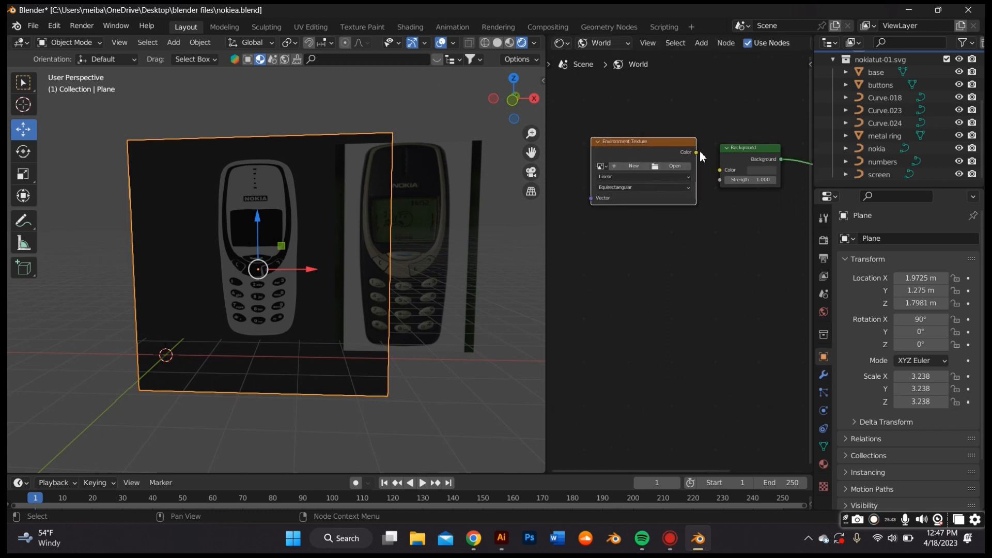
left_click_drag(696, 153, 720, 170)
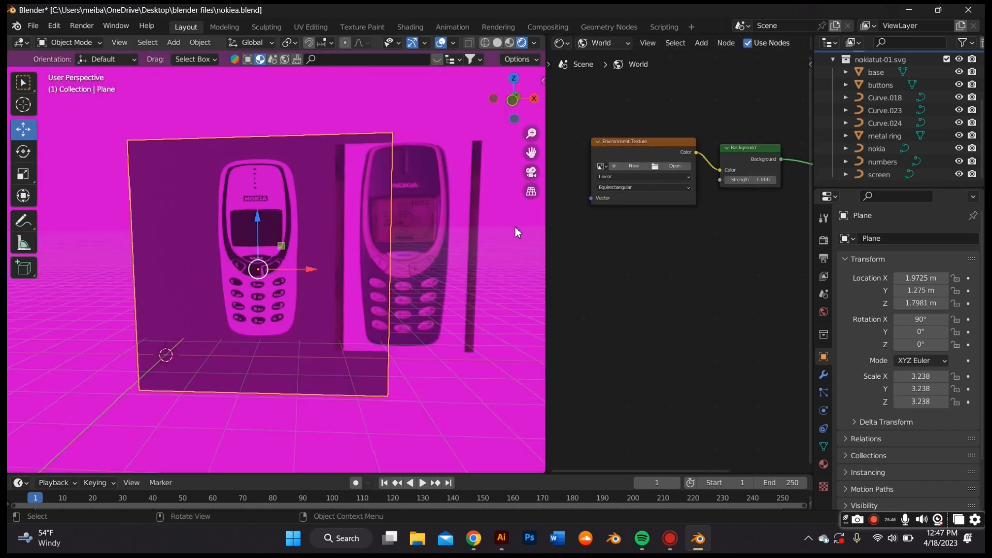
- Load TexturesCom_JapanNightAlley_header.jpg from the blender HDRI folder into the Environment Texture node
middle_click_drag(516, 227, 519, 224)
left_click(685, 166)
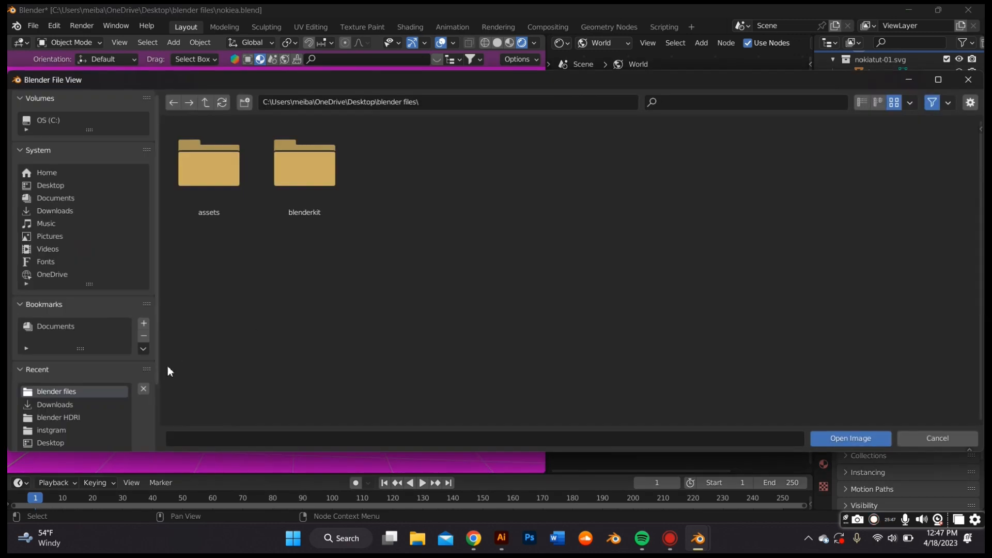
left_click(73, 417)
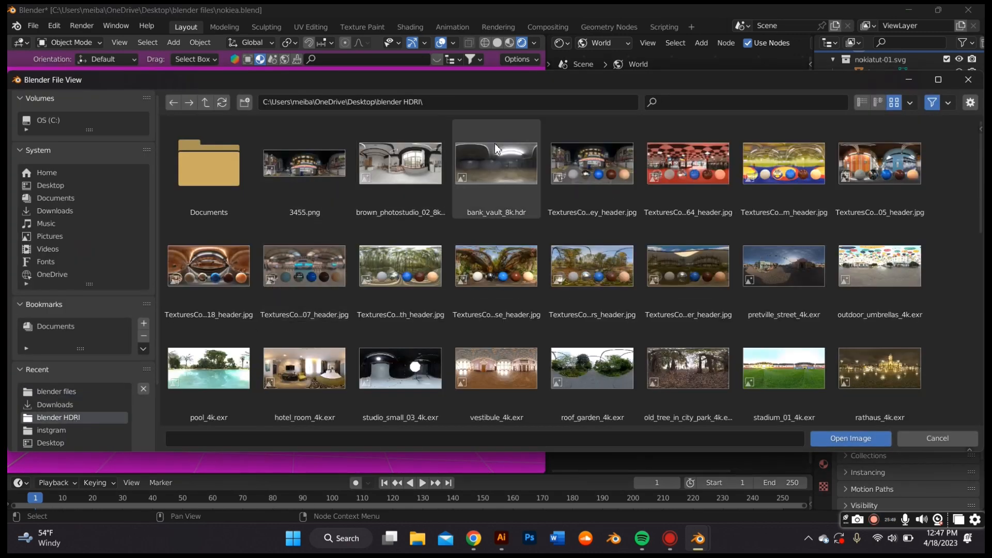
scroll(571, 241, "down", 1)
scroll(603, 222, "down", 5)
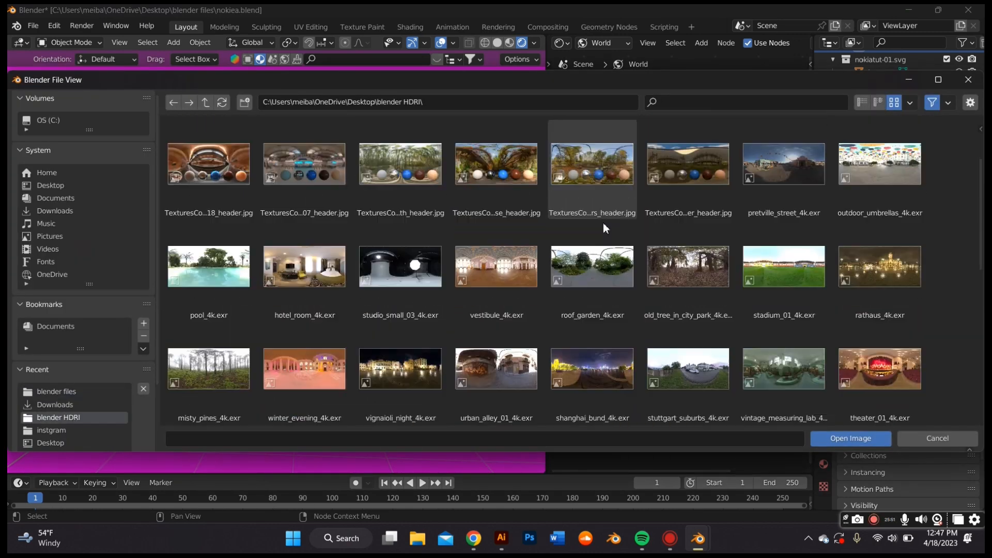
scroll(521, 294, "up", 6)
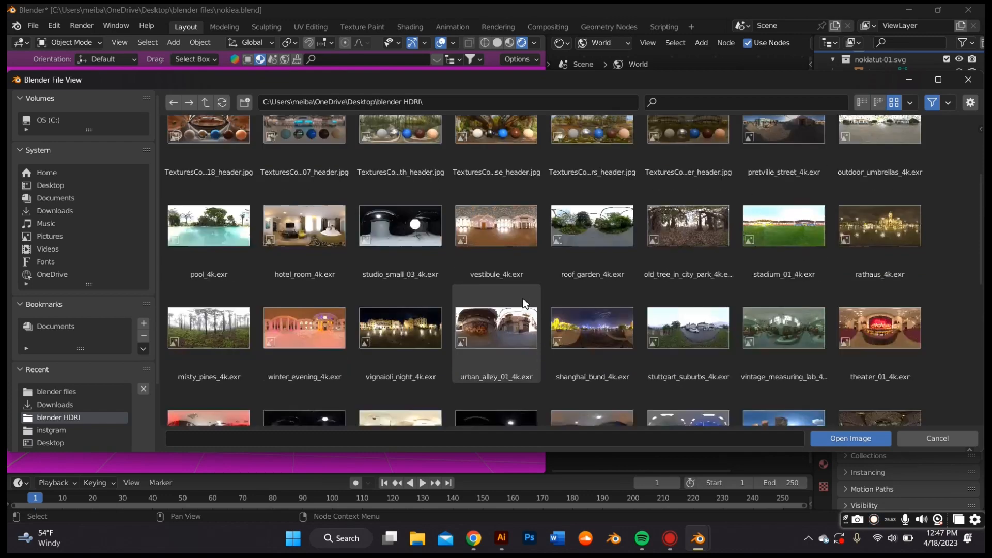
key("Escape")
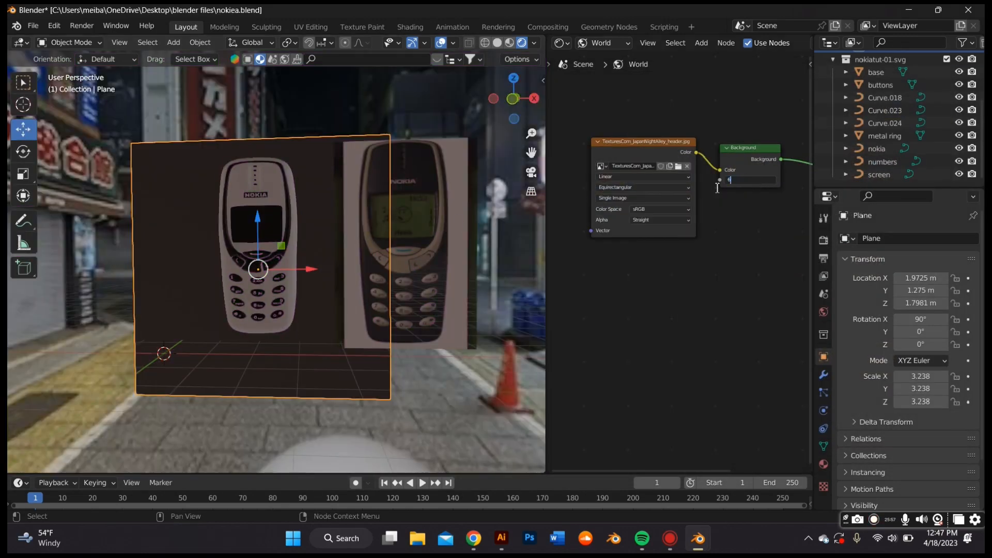
- Try different Background strength values for the world lighting and check the phone's look
key("Return")
scroll(460, 310, "up", 6)
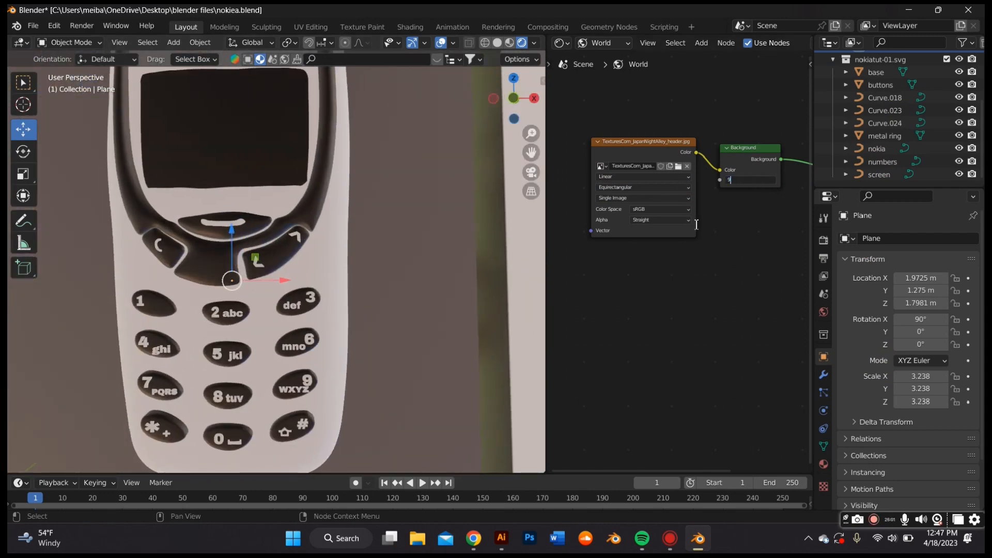
key("Return")
scroll(504, 268, "down", 5)
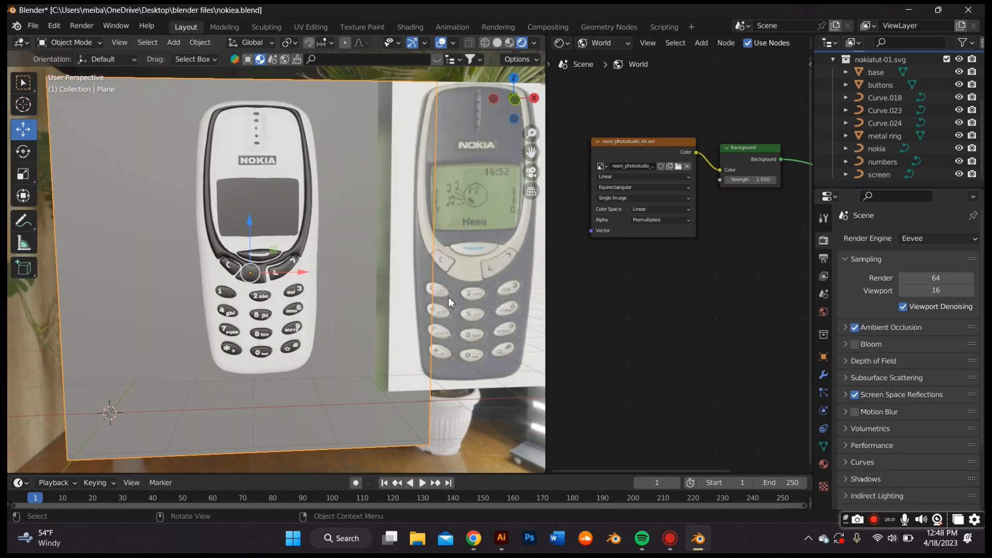
- Select the phone base, switch the node editor to the Object shader, and create a new material for the base
scroll(392, 291, "up", 2)
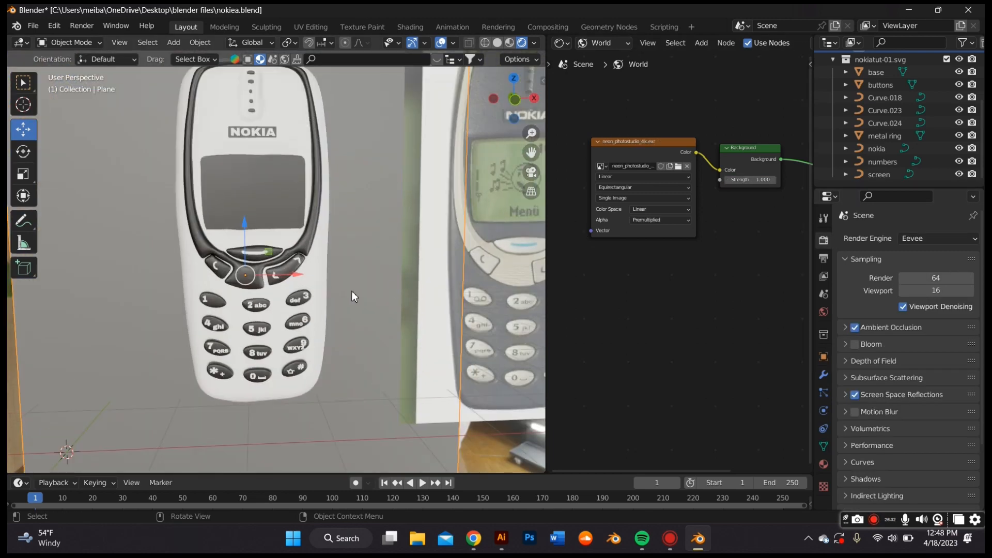
left_click(327, 277)
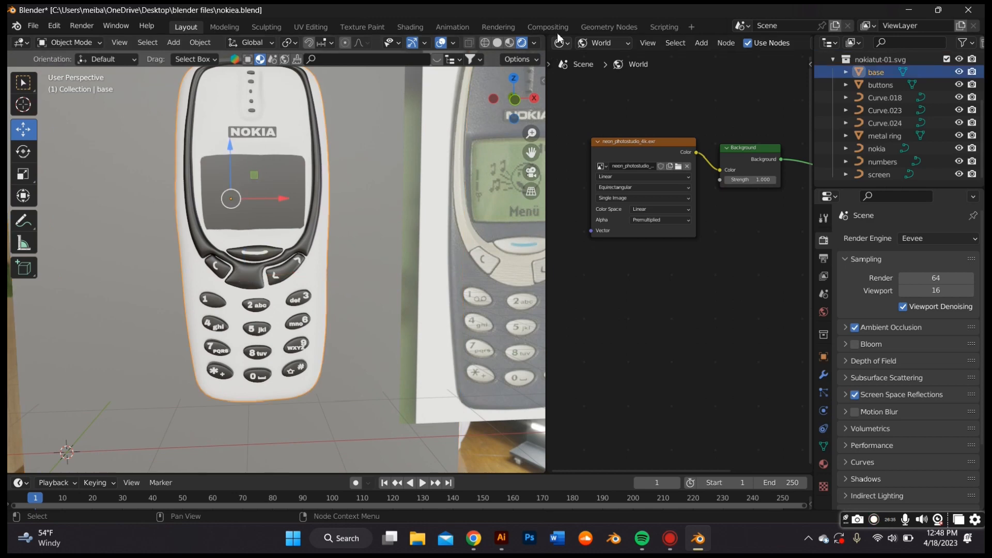
left_click(609, 43)
left_click(605, 58)
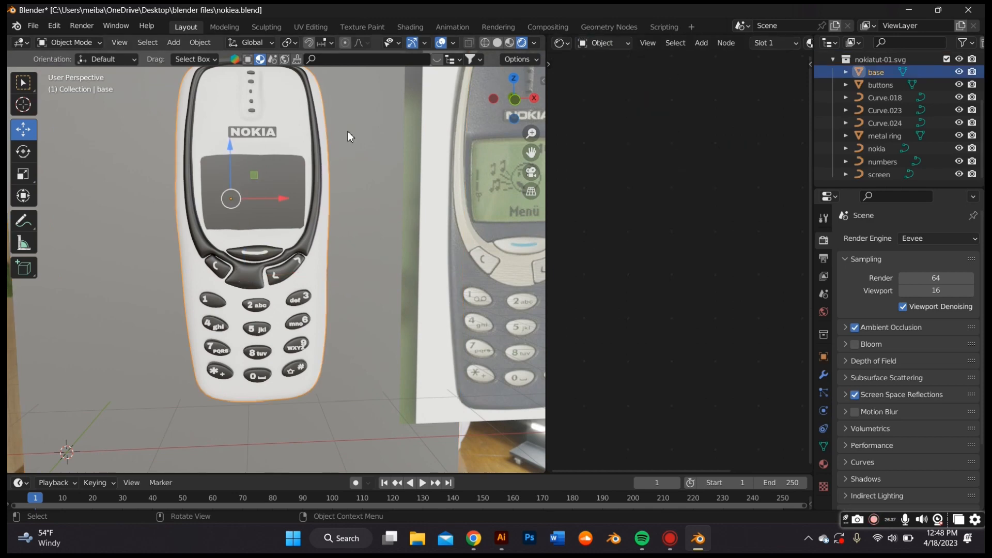
scroll(658, 46, "down", 5)
left_click(725, 44)
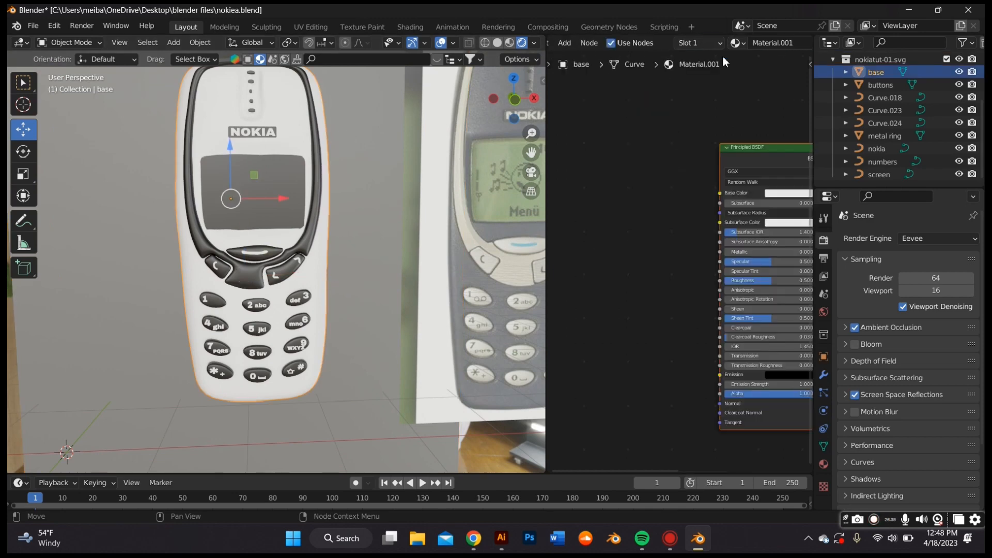
- Make the base material mirror-like chrome with Metallic 1.000 and Roughness 0.000
scroll(613, 124, "up", 5)
left_click_drag(646, 190, 653, 188)
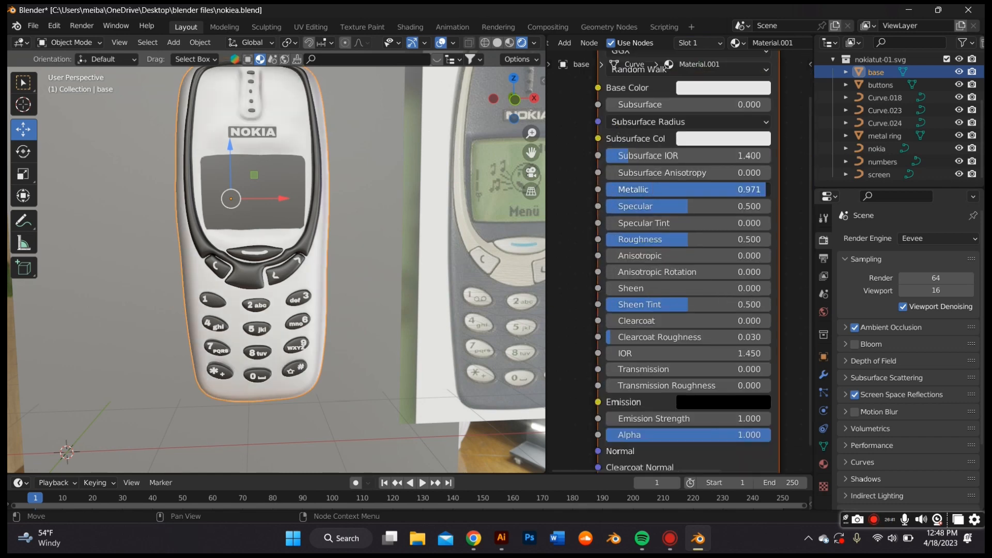
left_click_drag(707, 241, 600, 247)
left_click(394, 207)
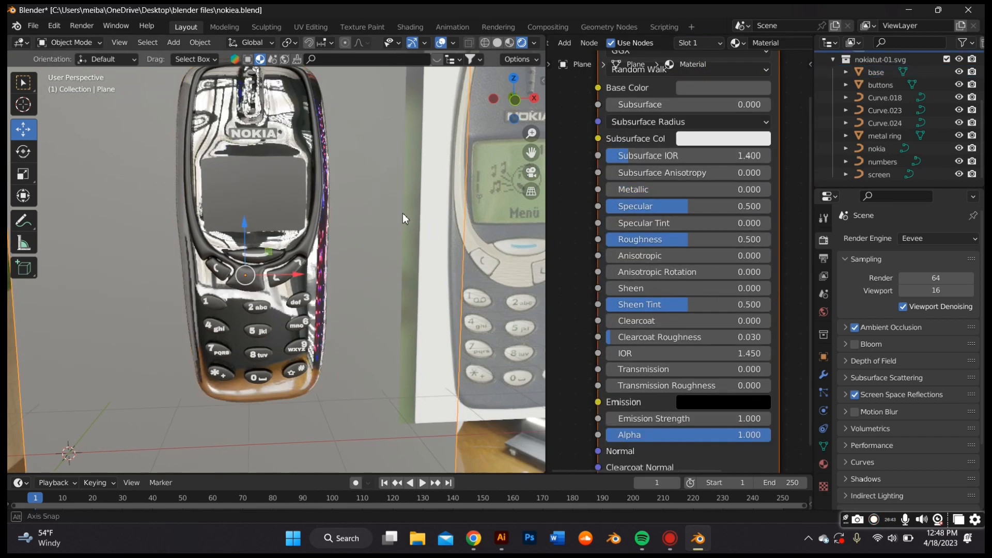
- Apply Shade Smooth to the phone base and check its reflections up close and from afar
scroll(404, 219, "up", 6)
left_click_drag(536, 159, 397, 162)
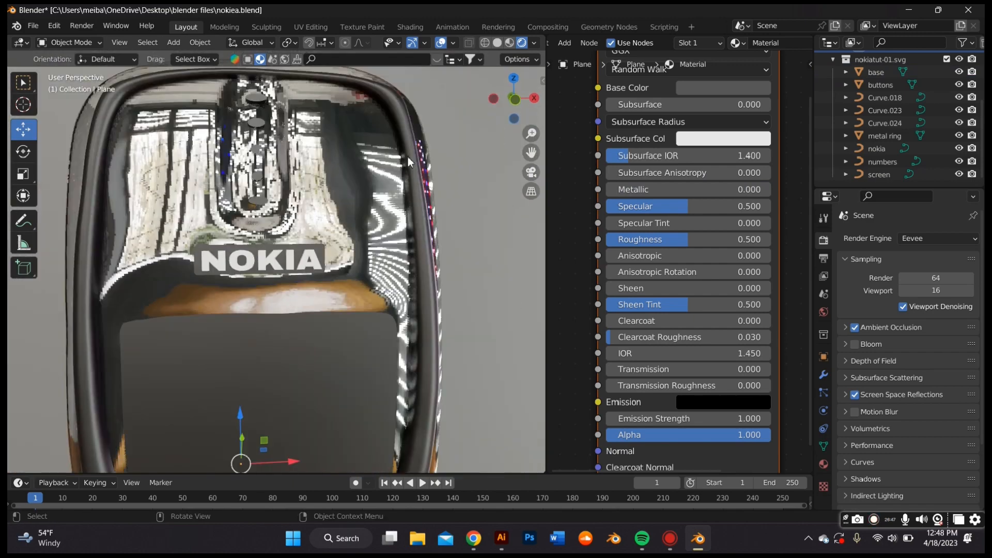
left_click(405, 163)
right_click(369, 163)
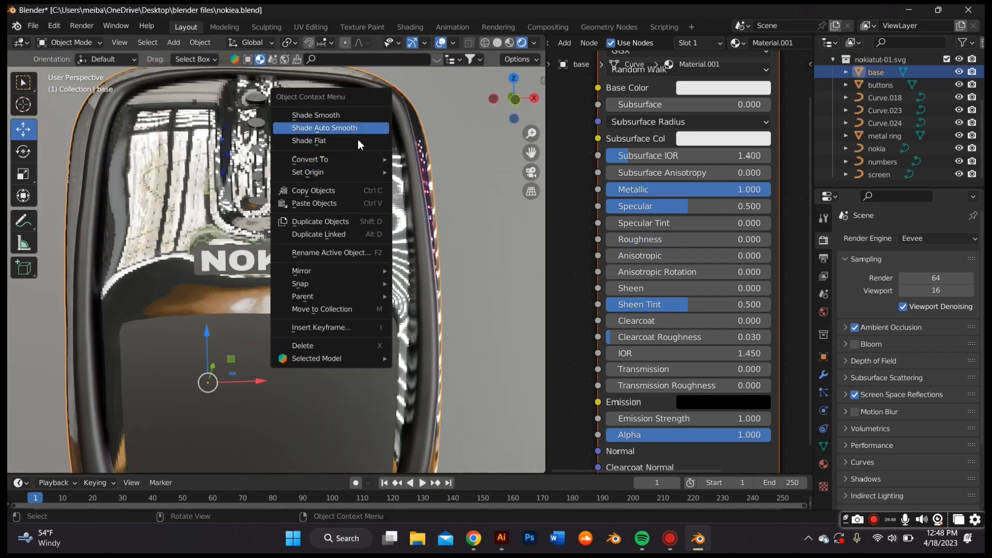
left_click(356, 114)
scroll(503, 137, "down", 4)
middle_click_drag(463, 296, 431, 170, "shift")
scroll(429, 159, "down", 1)
scroll(427, 151, "up", 1)
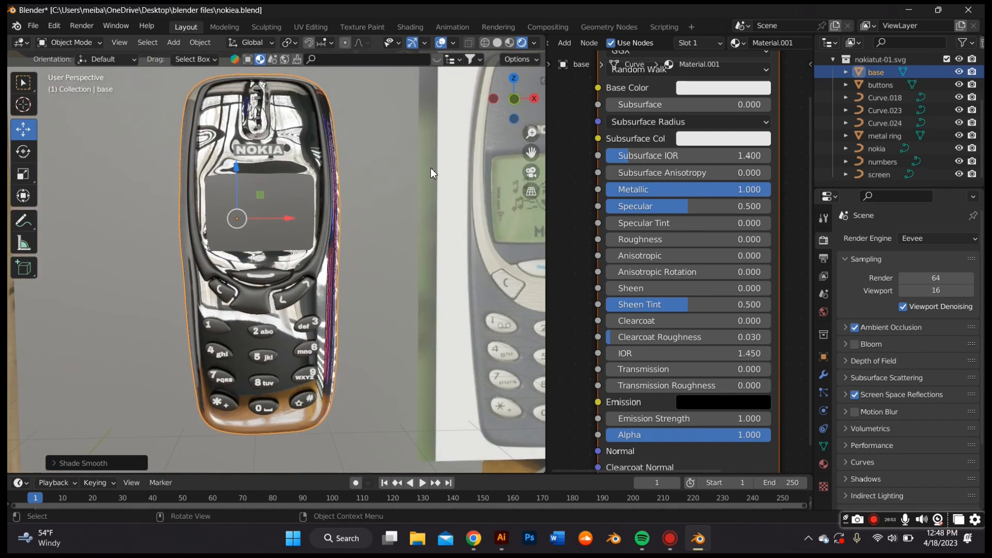
- Soften the base's chrome reflections by setting Roughness to 0.244 while keeping Metallic at 1.000
left_click_drag(711, 190, 763, 192)
left_click_drag(672, 240, 697, 240)
scroll(394, 244, "down", 1)
scroll(394, 244, "up", 3)
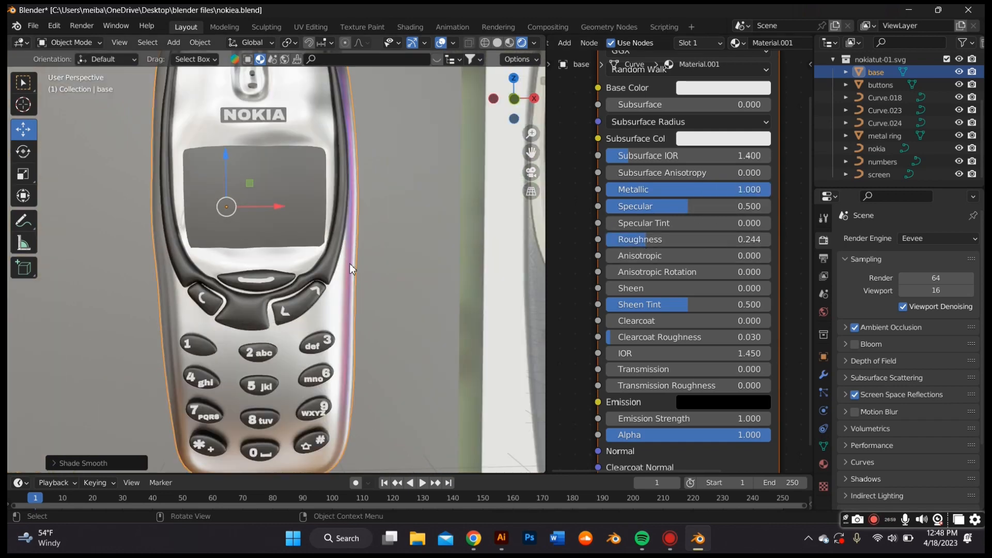
- Replace the metal ring's SVGMat with a new material, setting Metallic to 1.000 and Roughness to 0.000
left_click(331, 262)
scroll(713, 43, "down", 5)
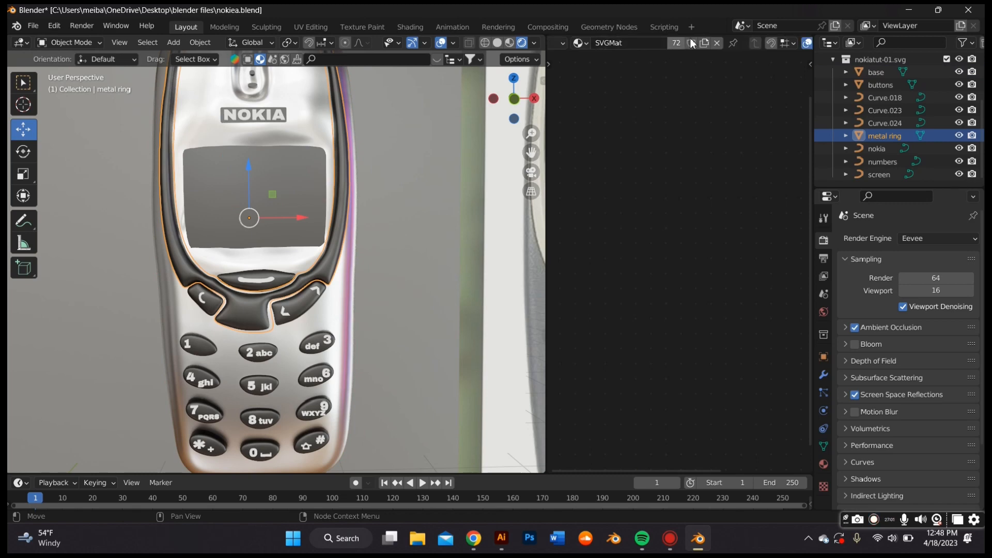
left_click(718, 43)
left_click(643, 42)
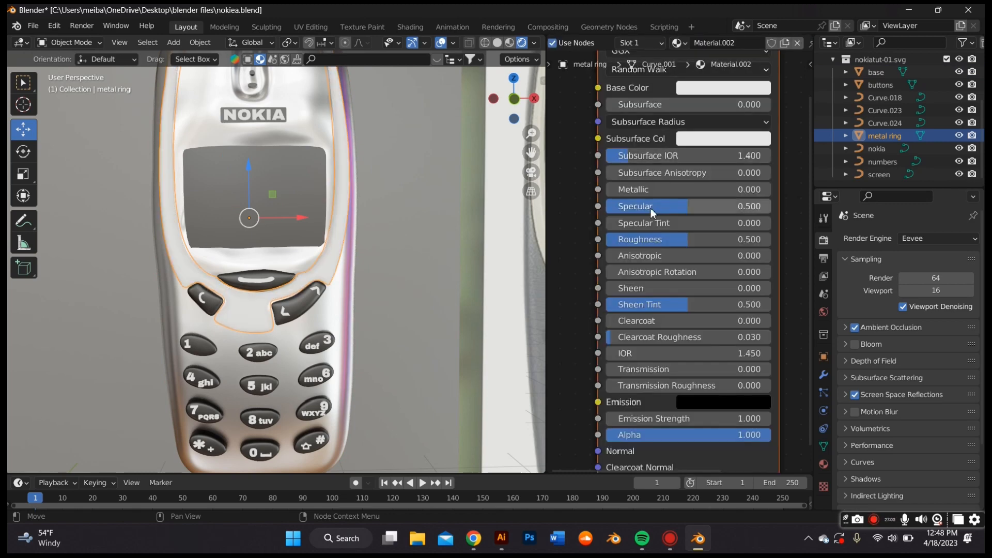
left_click_drag(658, 190, 603, 194)
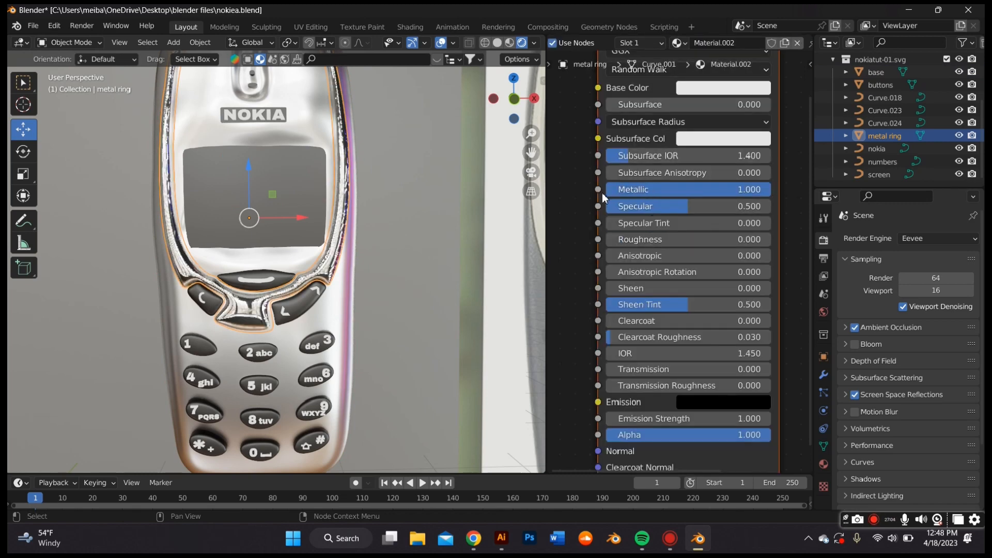
- Apply Shade Smooth to the metal ring
right_click(351, 224)
left_click(331, 217)
scroll(355, 225, "down", 4)
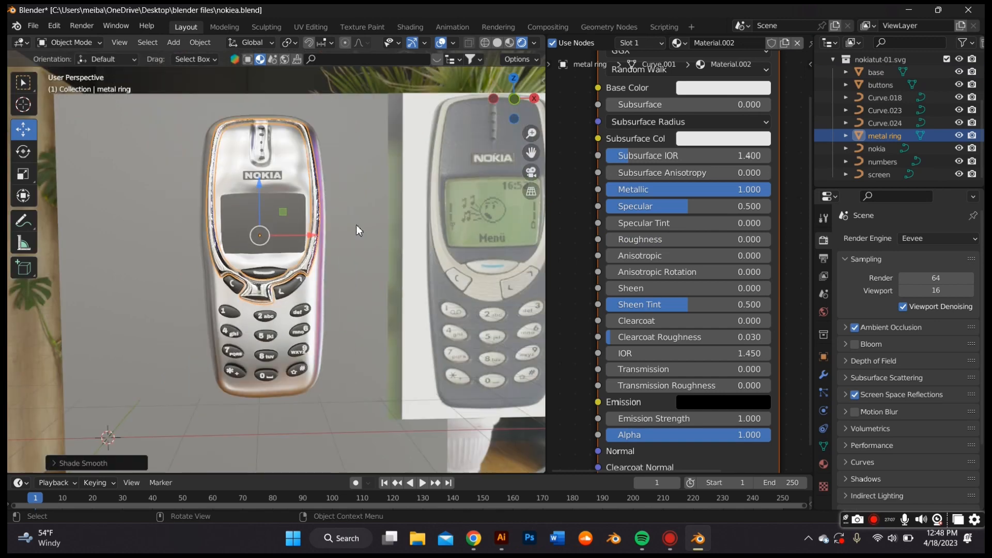
- Replace the screen's SVGMat with a new material and give it a dark green Base Color (H 0.338, S 1.000, V 0.022)
left_click(289, 217)
scroll(715, 46, "down", 2)
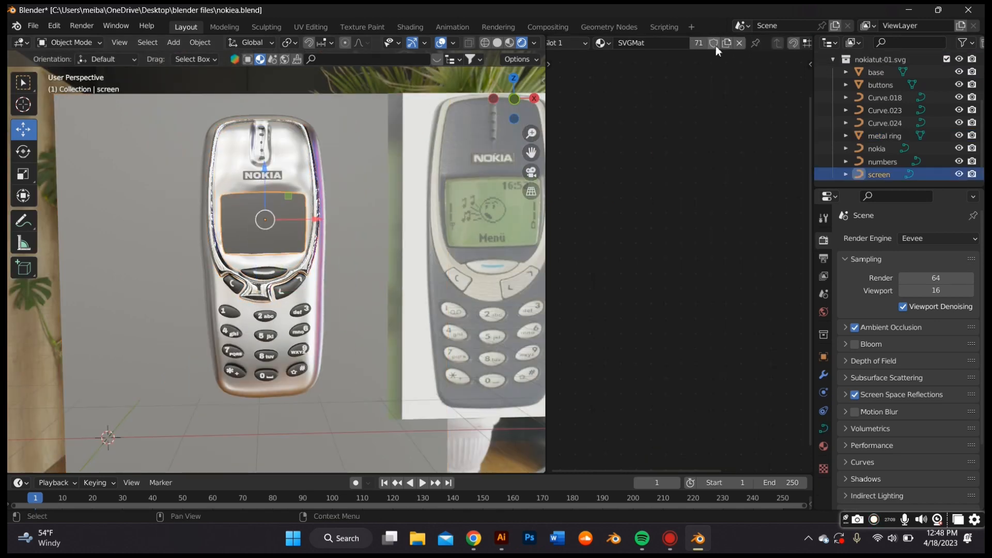
left_click(744, 40)
left_click(686, 45)
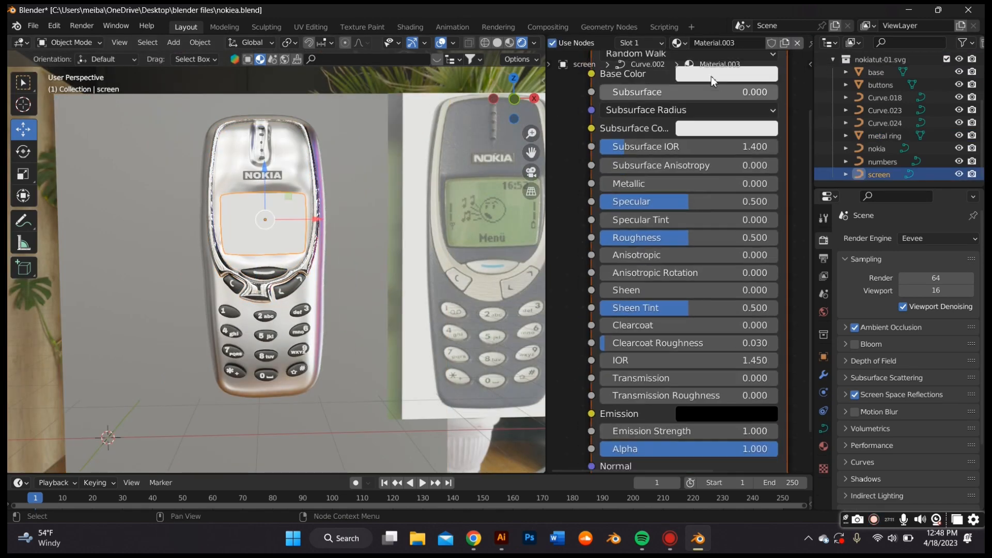
left_click(711, 76)
left_click_drag(750, 135, 693, 116)
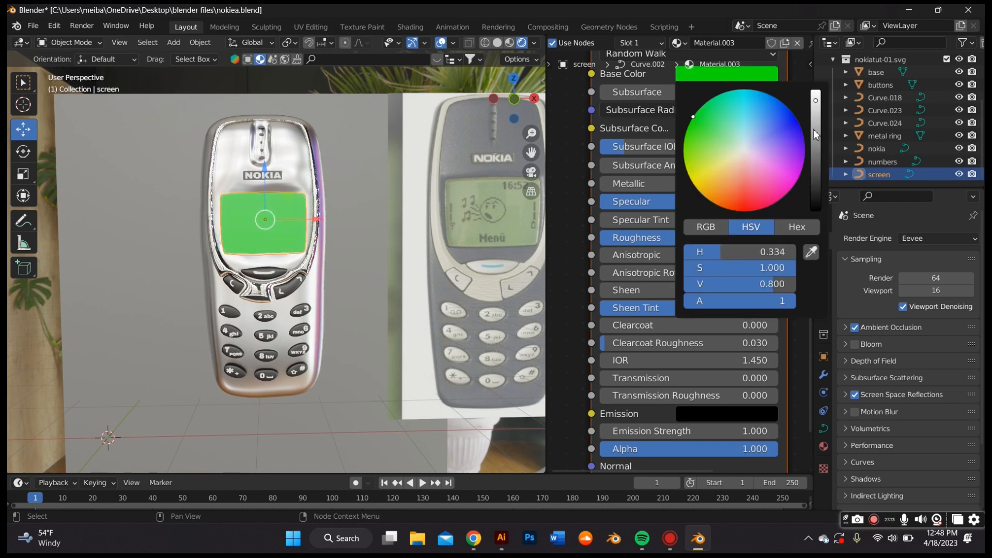
left_click_drag(814, 133, 822, 192)
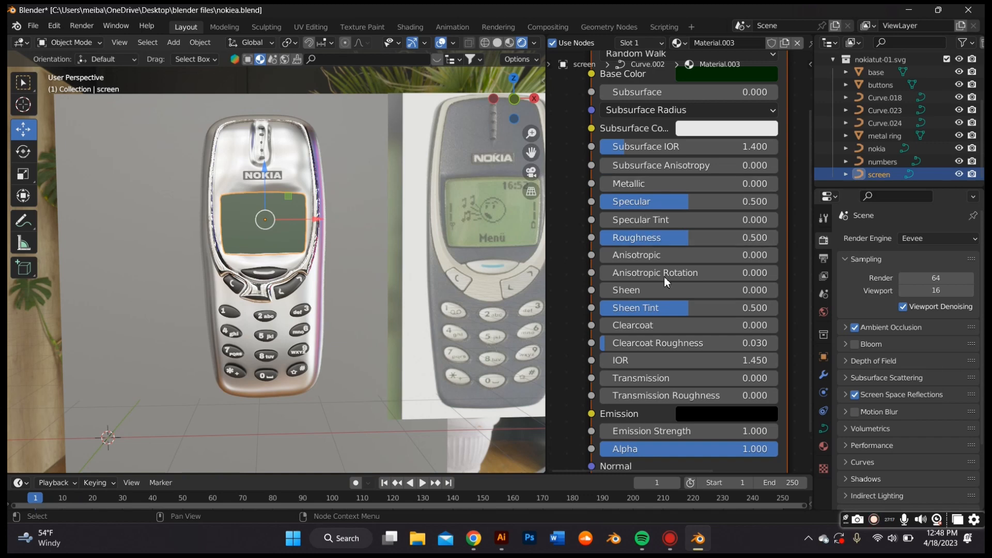
- Try full Metallic on the screen material, return it to 0.000, and set Roughness to 0.000 and Specular to 0.387
scroll(516, 258, "up", 2)
left_click_drag(661, 184, 733, 184)
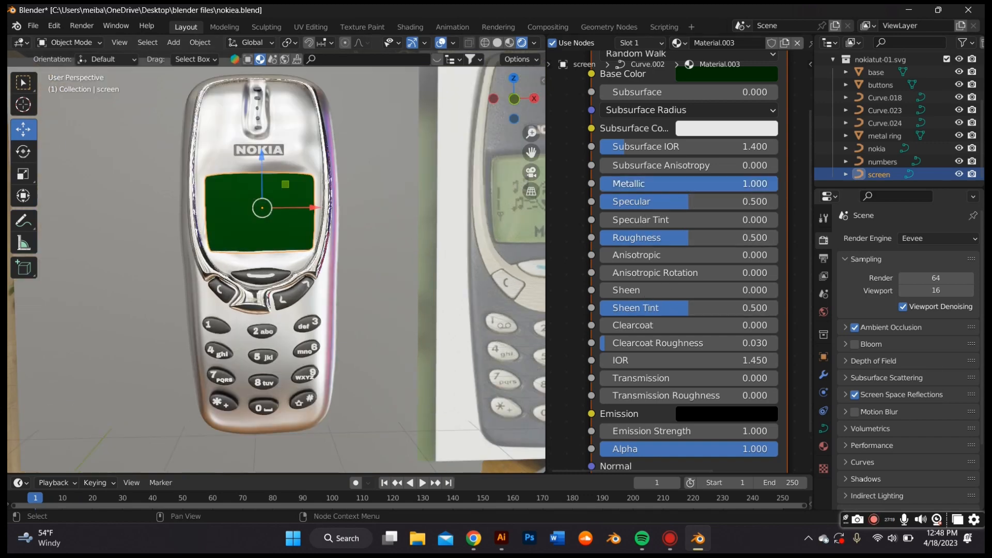
left_click_drag(684, 243, 602, 243)
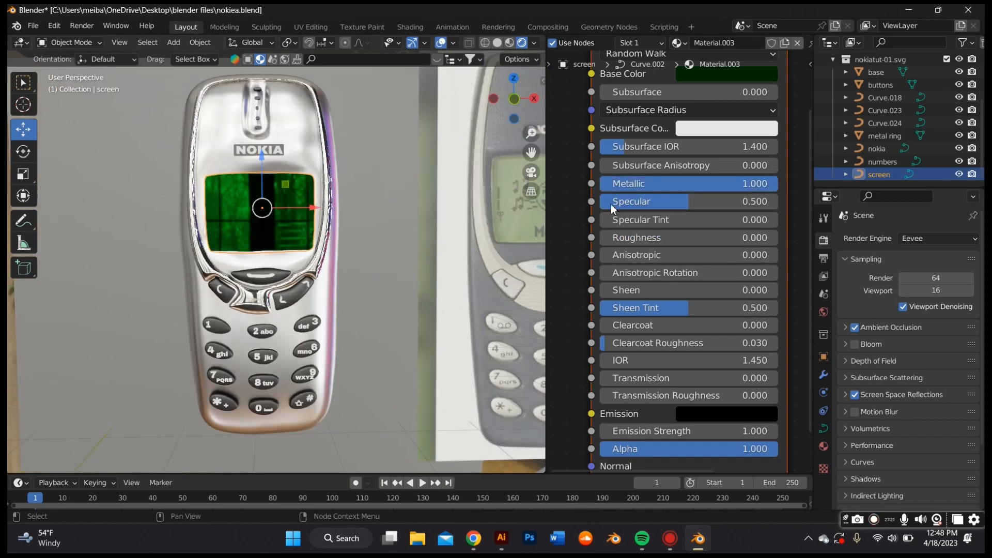
left_click_drag(733, 184, 584, 187)
middle_click_drag(465, 193, 459, 186)
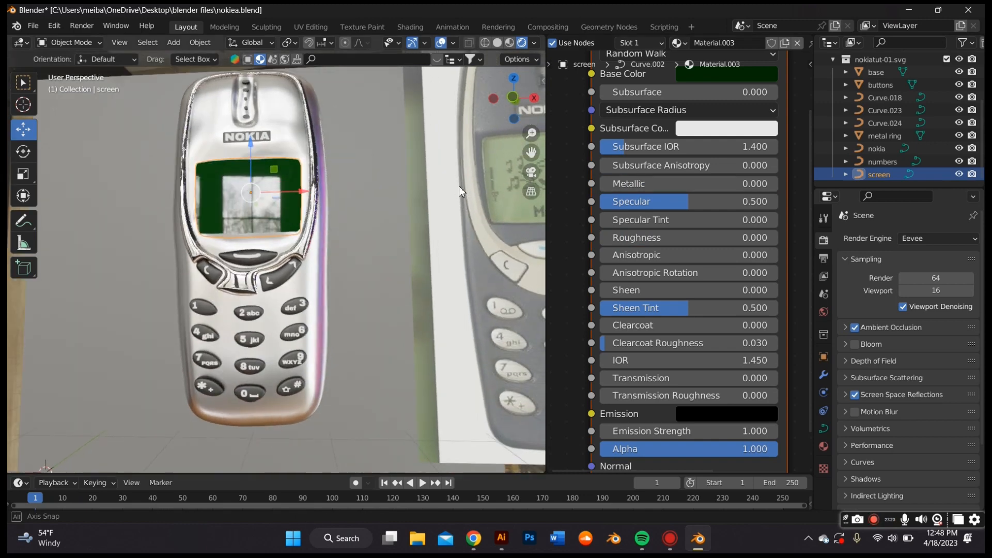
mouse_move(641, 205)
left_mouse_down()
mouse_move(602, 206)
mouse_move(621, 206)
left_mouse_up()
middle_click_drag(413, 226, 408, 217)
- Try a lighter, less saturated green as the screen's Base Color and bring the reference phone into view
left_click(711, 73)
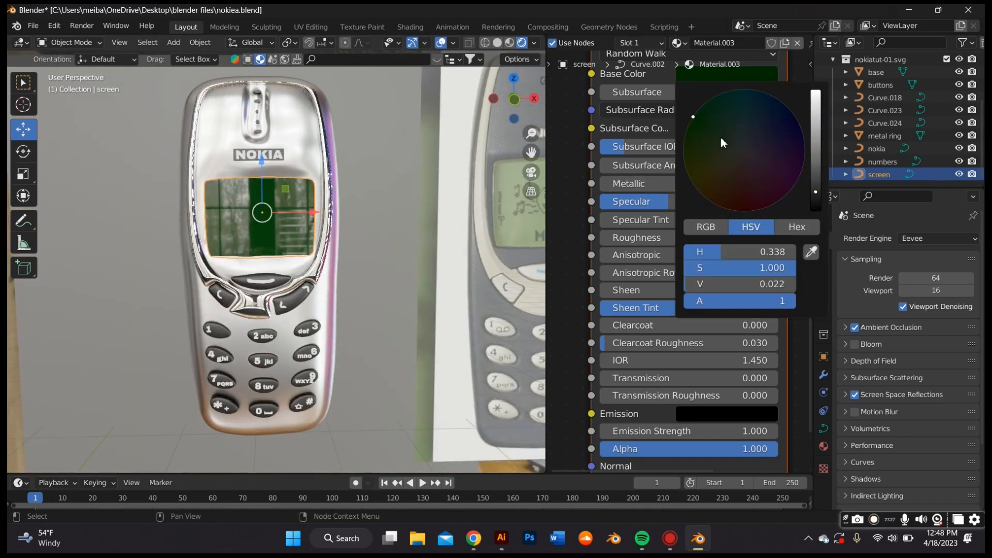
left_click(722, 138)
left_click_drag(816, 116, 816, 160)
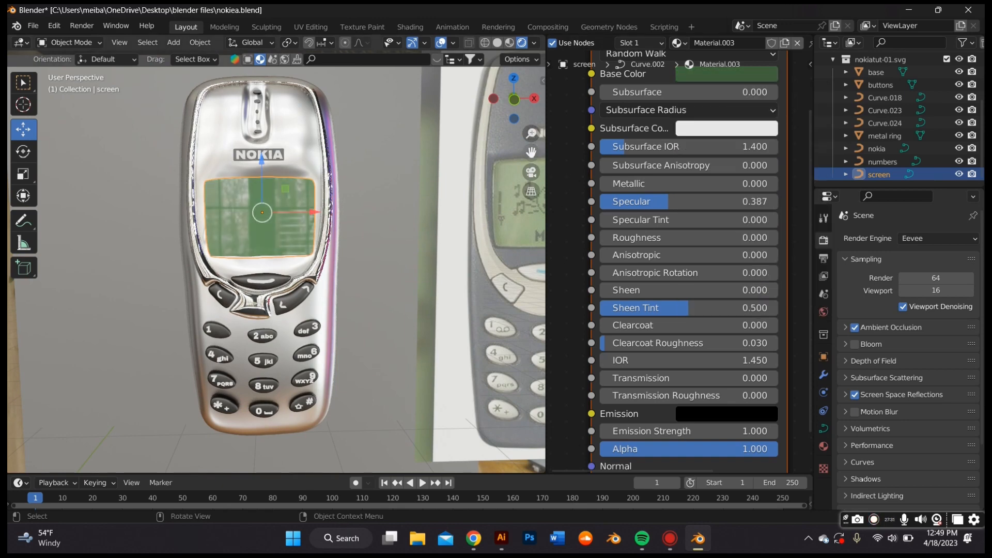
left_click_drag(530, 153, 471, 165)
- Sample the green of the reference phone's display into the screen's Base Color with the eyedropper
left_click(726, 74)
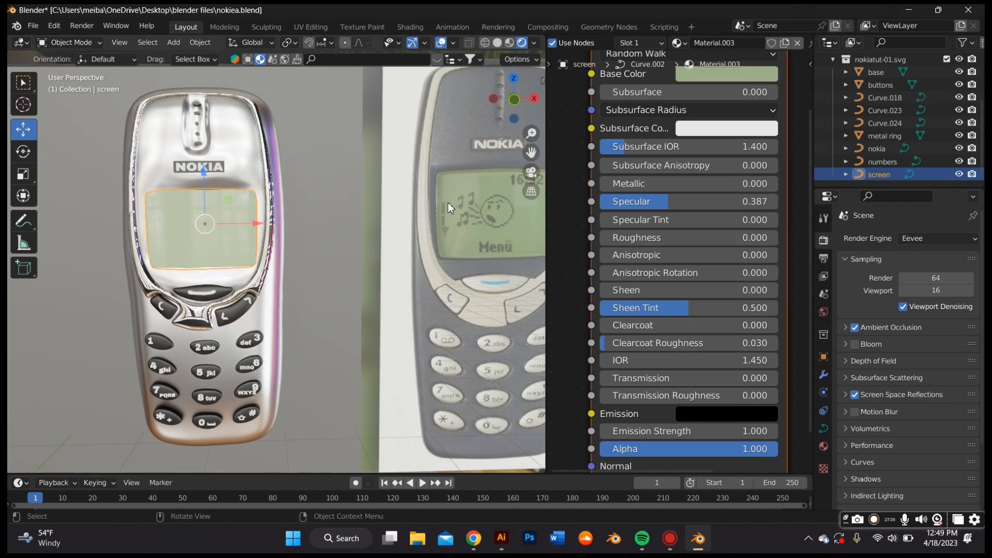
left_click(722, 77)
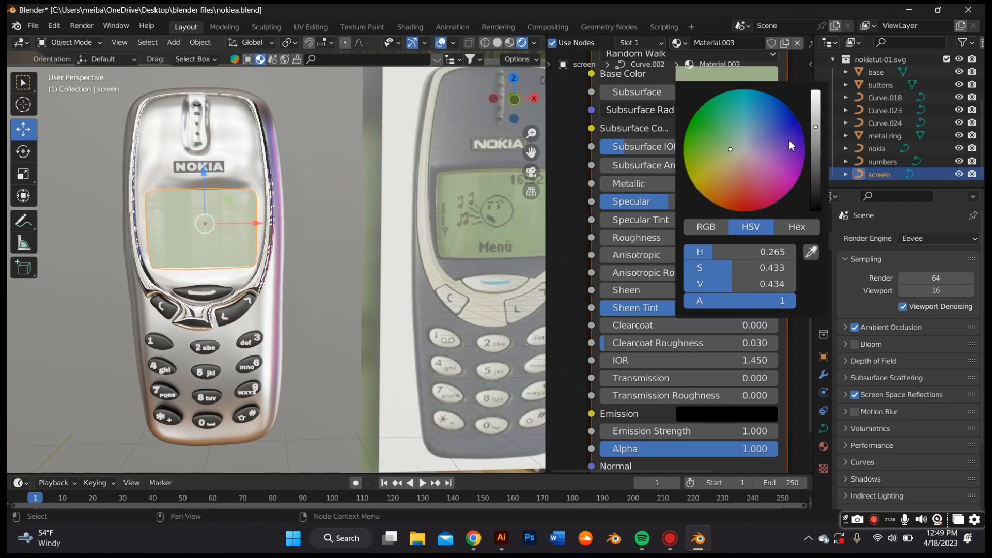
left_click(517, 203)
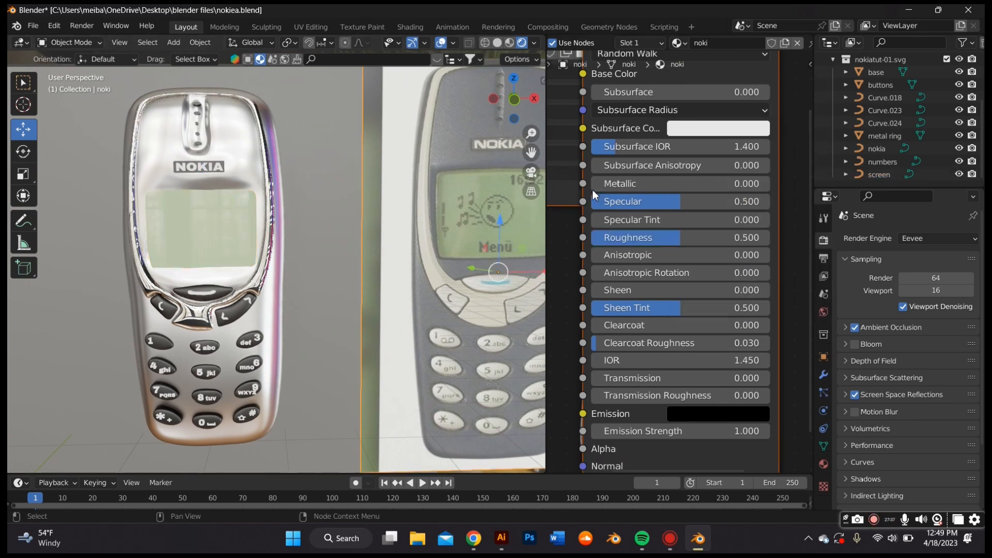
left_click(203, 259)
left_click(693, 77)
left_click(812, 251)
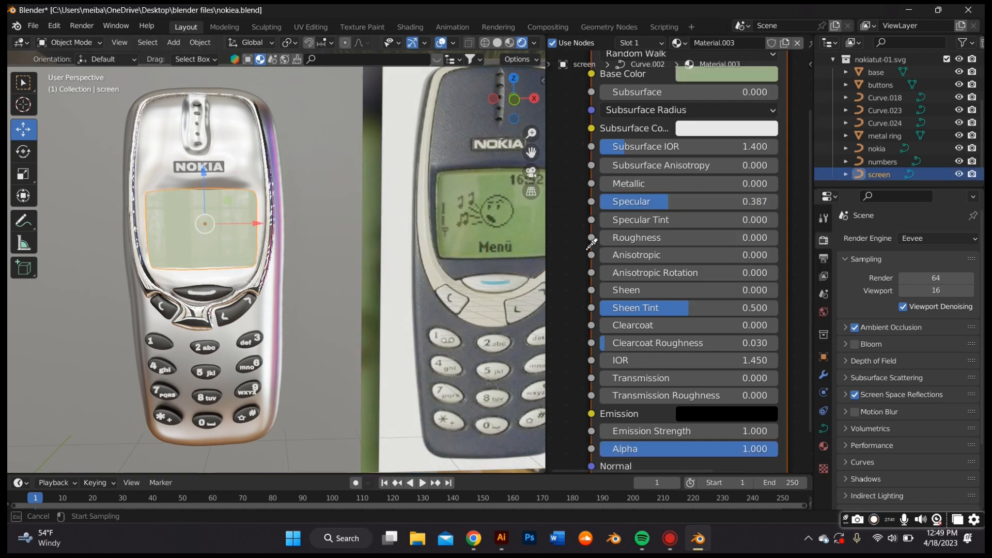
left_click(522, 233)
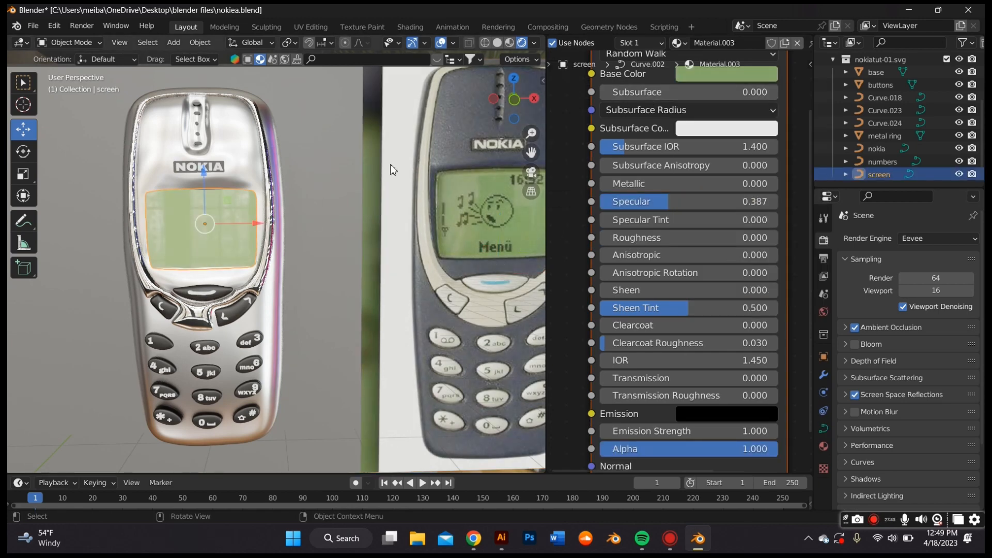
- Darken the screen's sampled green to a value of 0.262, lower its Specular, and shift the color slightly toward stronger green
left_click(731, 76)
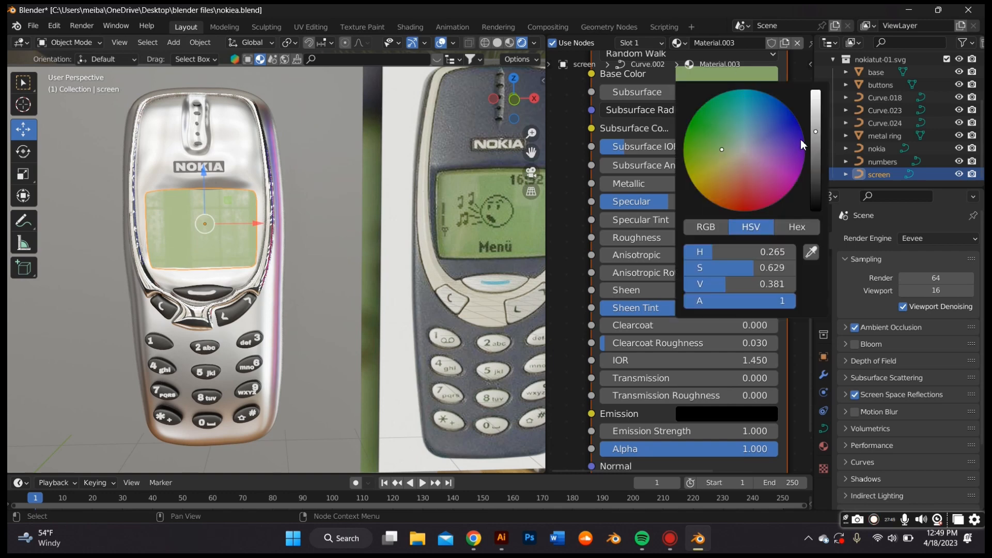
left_click_drag(819, 150, 817, 145)
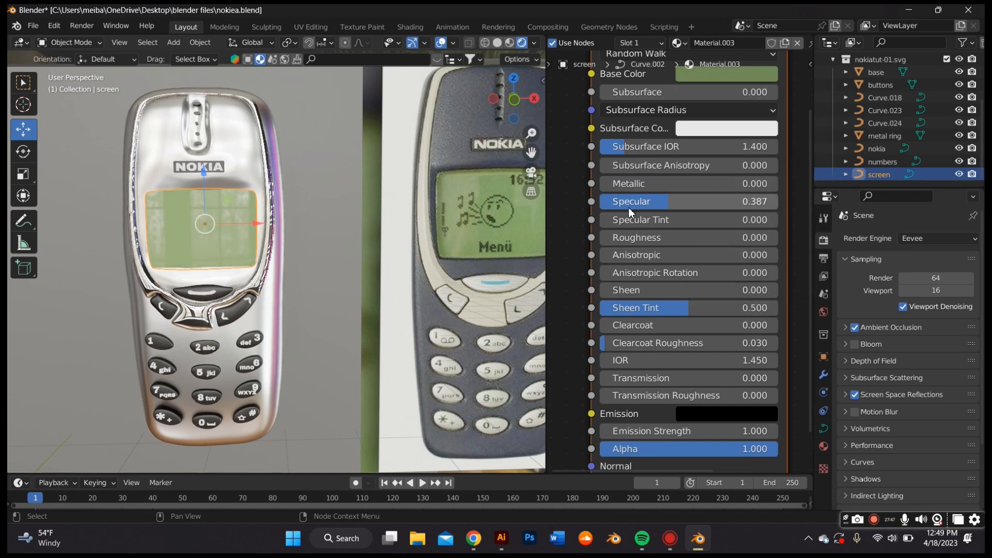
left_click_drag(656, 205, 744, 183)
left_click(731, 83)
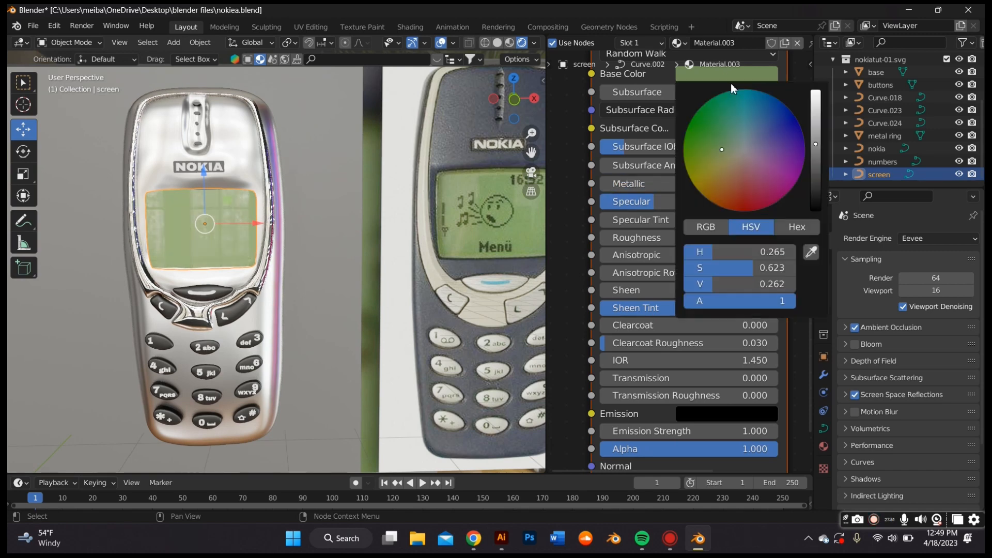
left_click(717, 150)
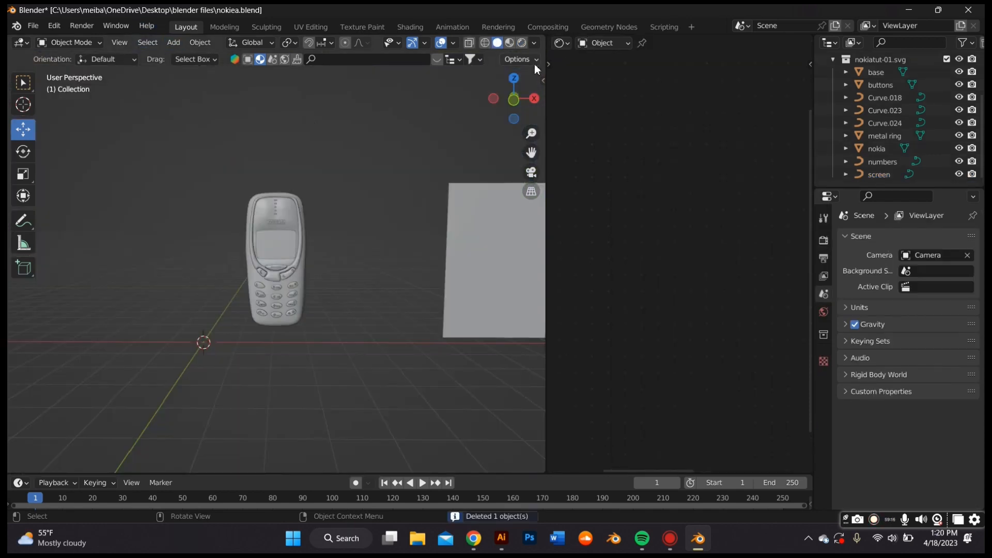
- Import the cloudy-sky Unsplash photo from the Downloads folder with Images as Planes
left_click(174, 44)
mouse_move(229, 195)
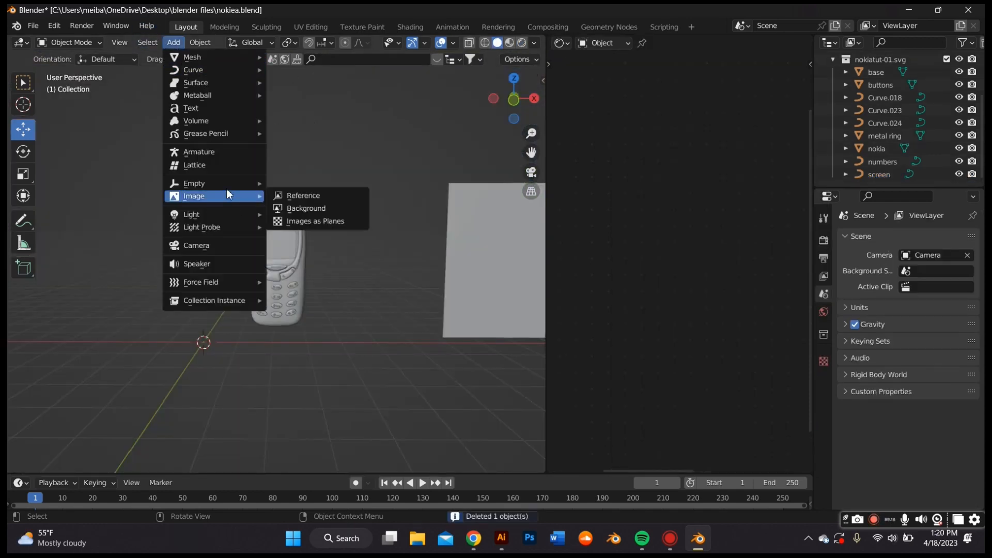
left_click(287, 221)
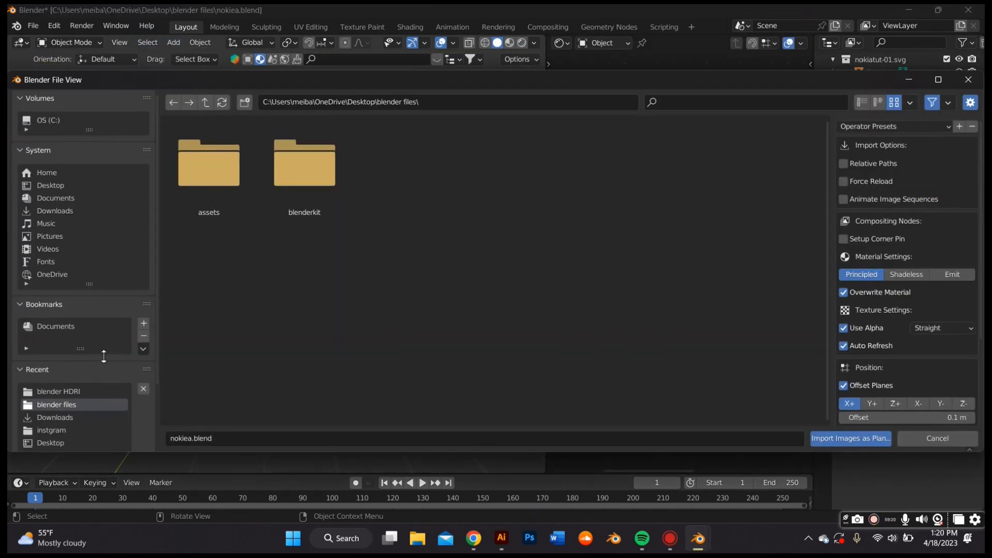
left_click(68, 210)
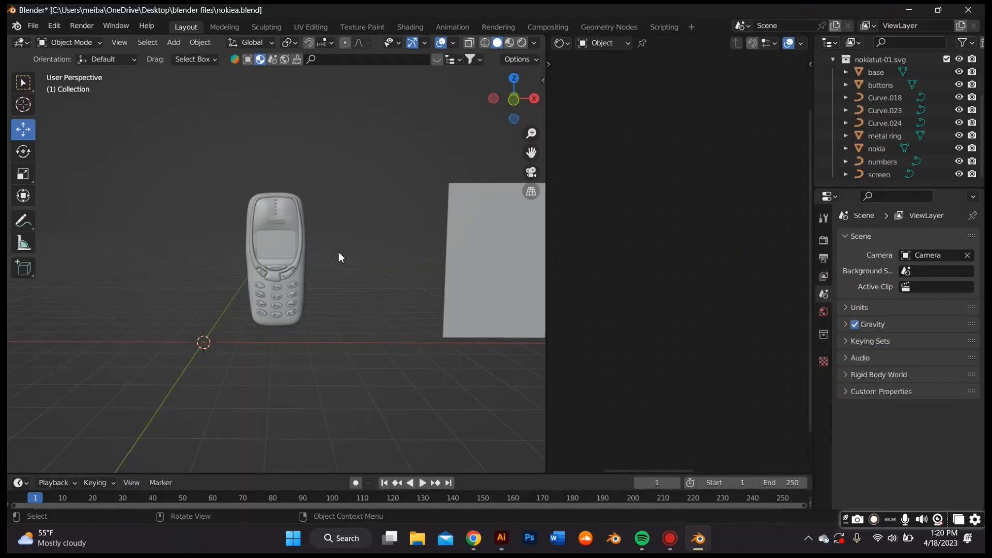
- Scale up the imported sky plane, move it behind the phone and raise it about 2 m
key("s")
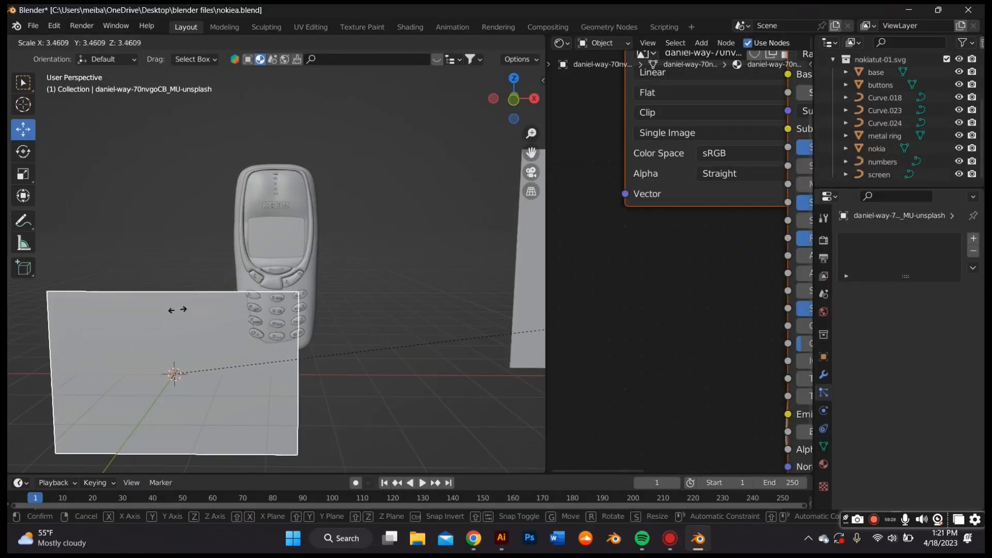
left_click(259, 329)
middle_click_drag(241, 329, 57, 351)
left_click_drag(314, 327, 414, 323)
middle_click_drag(279, 332, 381, 312)
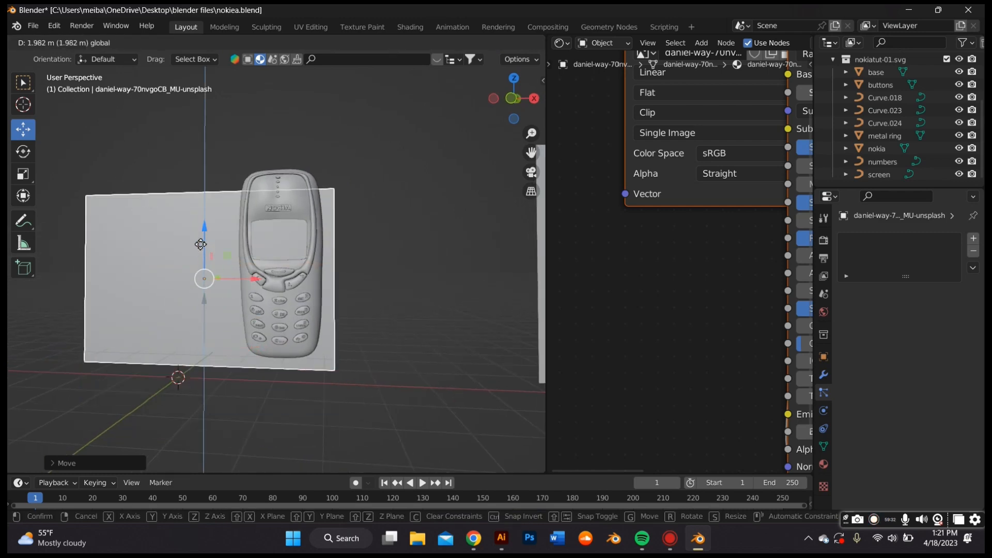
- Enlarge the sky plane until it fills the area behind the phone, and preview it in Material Preview shading
key("s")
left_click(470, 134)
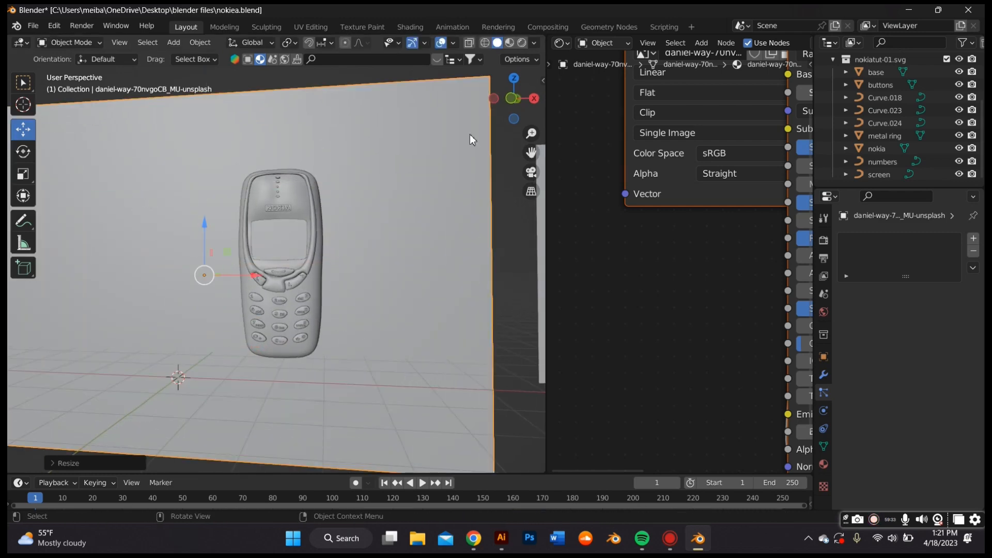
left_click(510, 43)
middle_click_drag(382, 156, 394, 172)
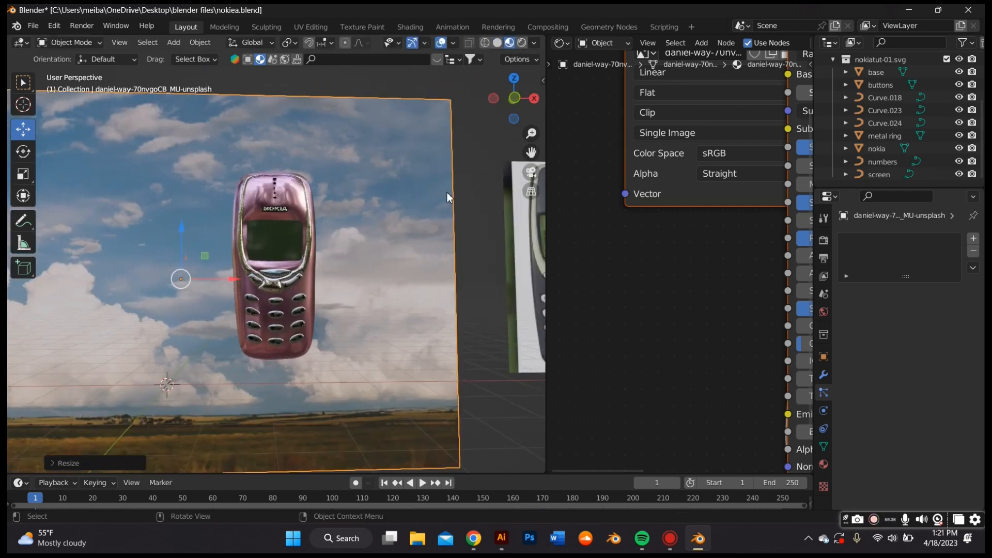
- Reposition the sky plane behind the phone and check the framing through the camera
middle_click_drag(352, 214, 243, 240)
left_click_drag(473, 261, 400, 235)
middle_click_drag(400, 235, 418, 202)
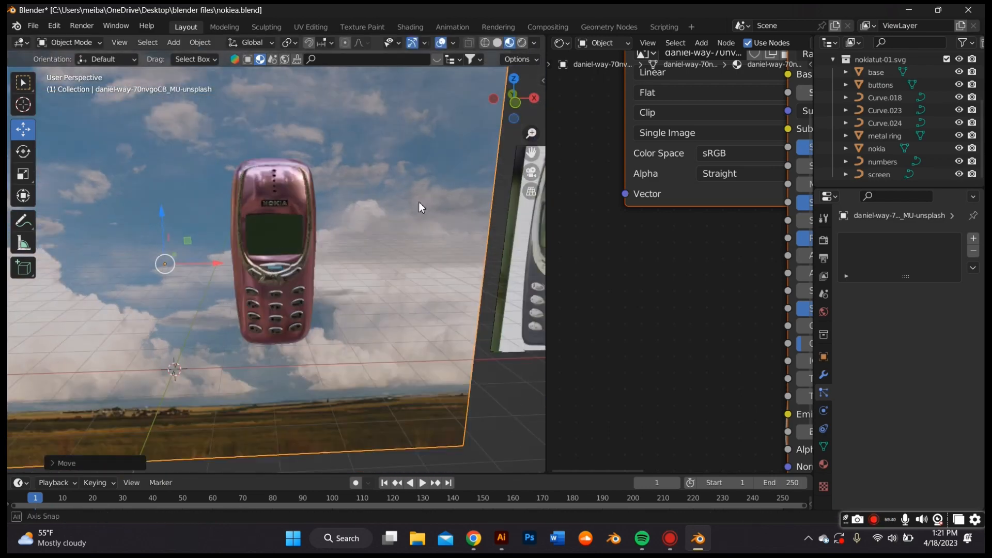
left_click(531, 172)
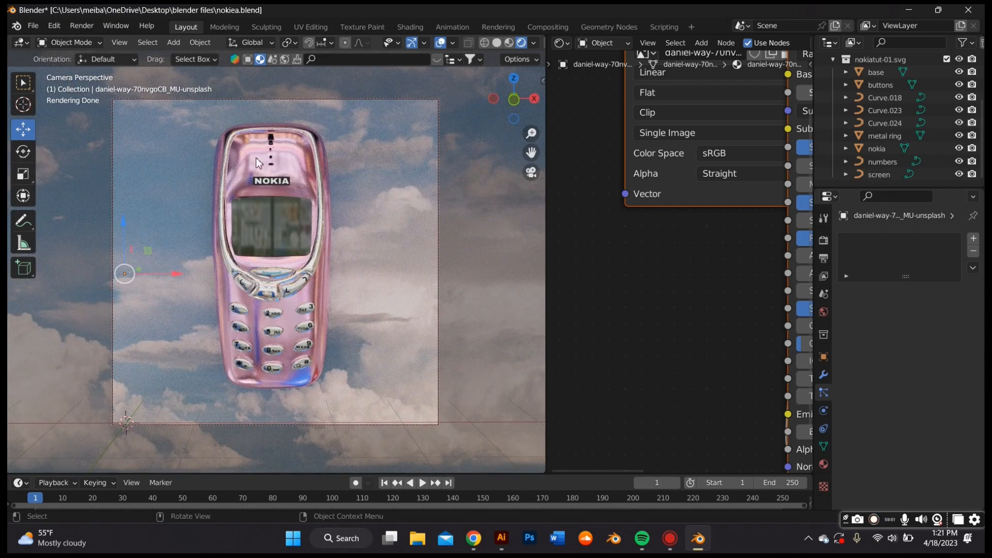
scroll(409, 228, "down", 1)
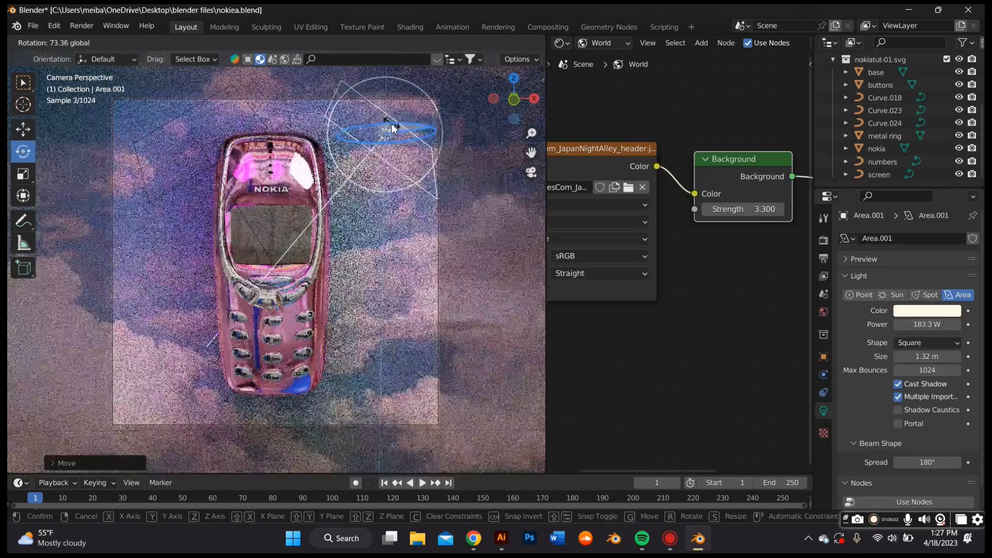
- Lower the area light beside the phone's upper edge and convert it to a Sun light
left_click(30, 128)
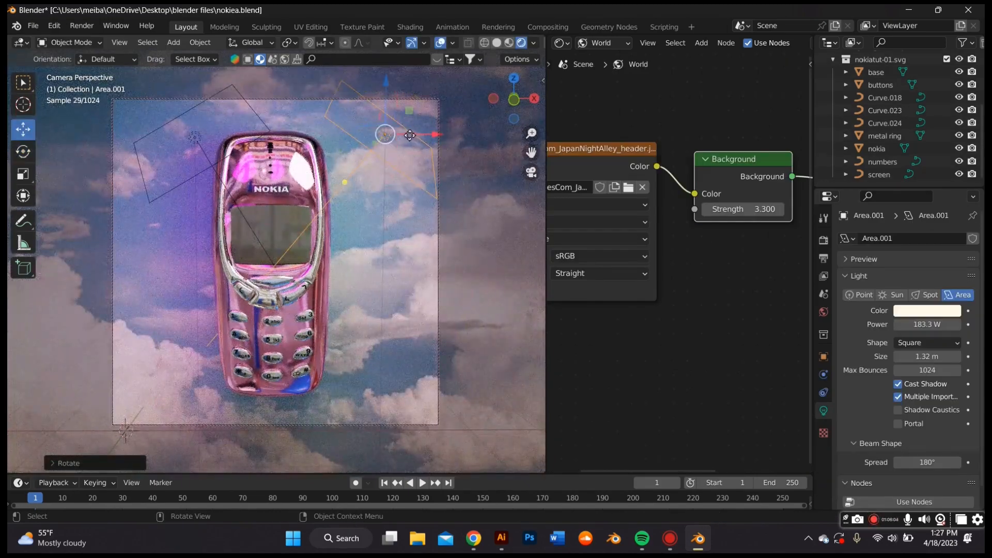
left_click_drag(389, 138, 393, 175)
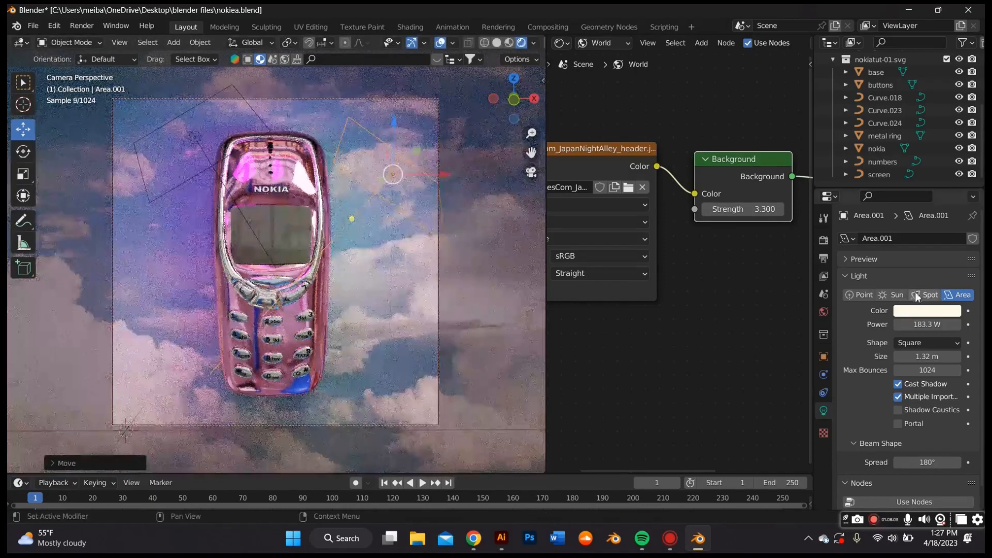
left_click(896, 295)
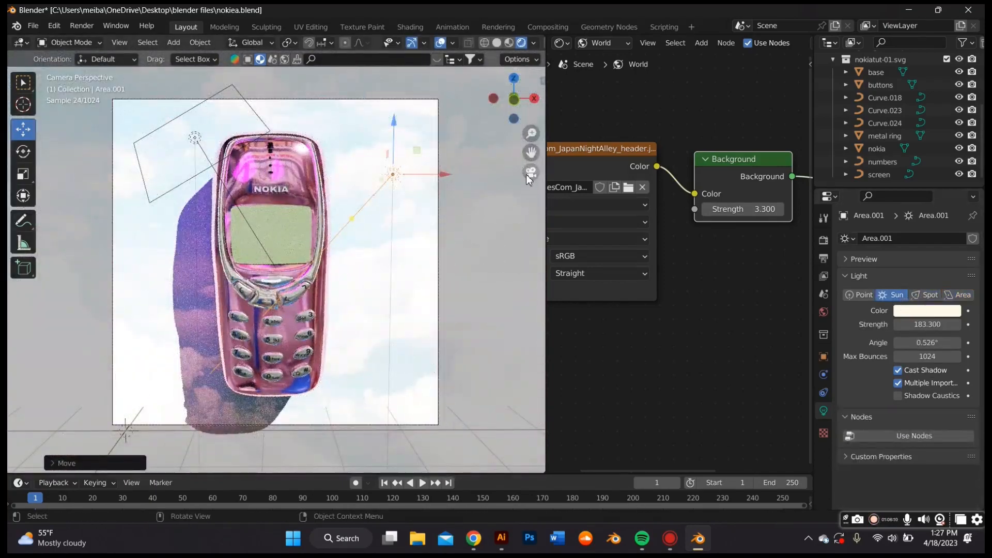
middle_click_drag(476, 178, 346, 190)
left_click_drag(346, 189, 537, 202)
- Reduce the Sun light's strength to 2 and inspect the phone from another angle
left_click_drag(912, 325, 886, 324)
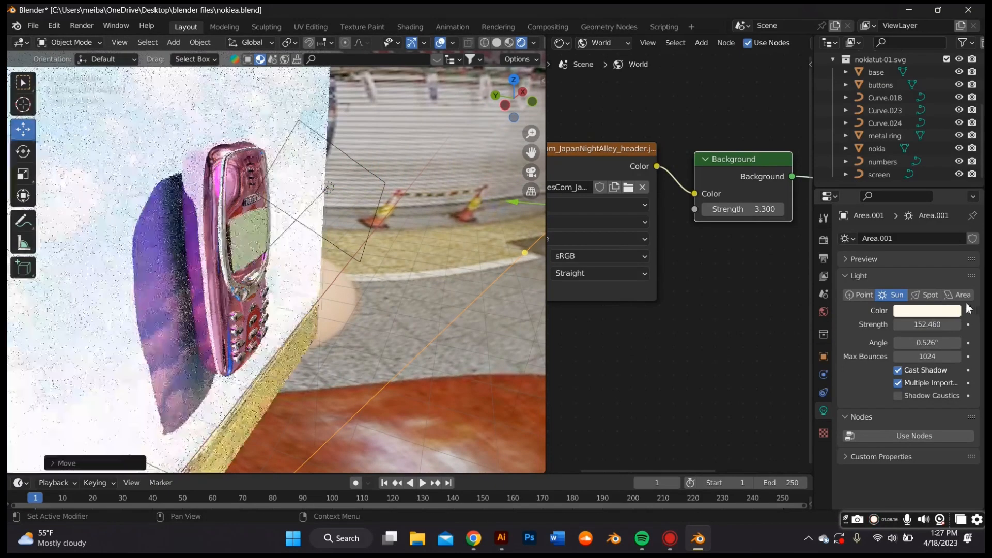
left_click(926, 324)
type("2")
key("Return")
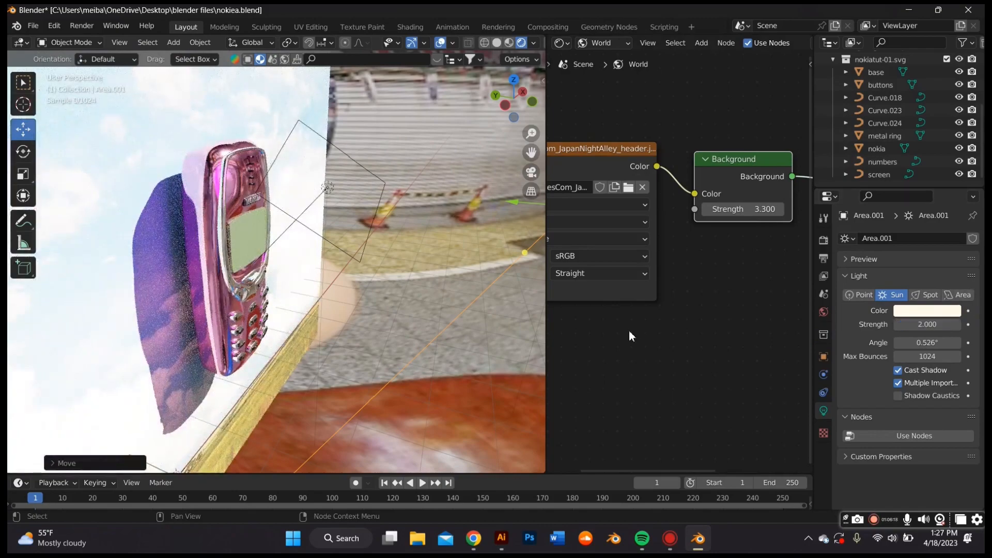
middle_click_drag(427, 232, 310, 217)
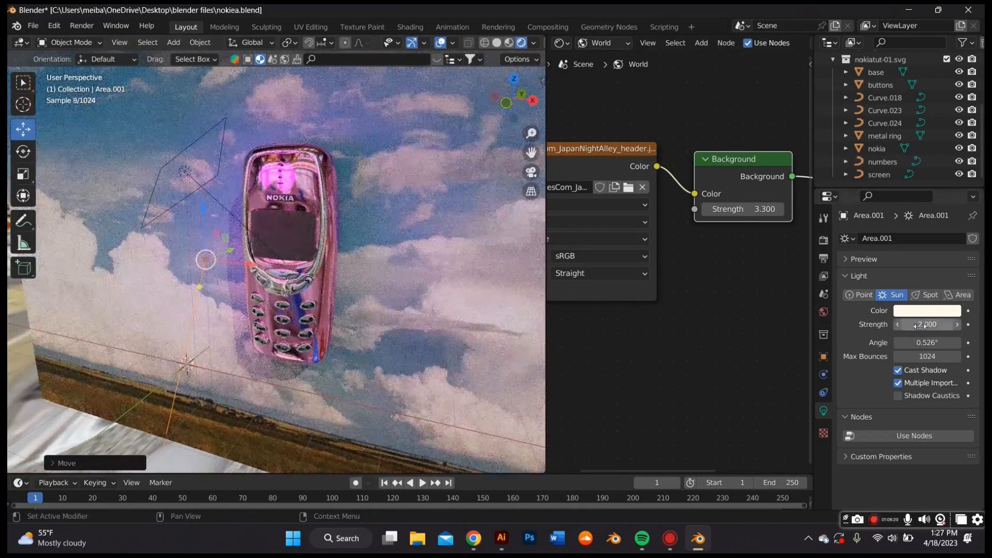
- Raise the Sun light's strength to 22 and inspect the shadow from the side
left_click(923, 325)
type("22")
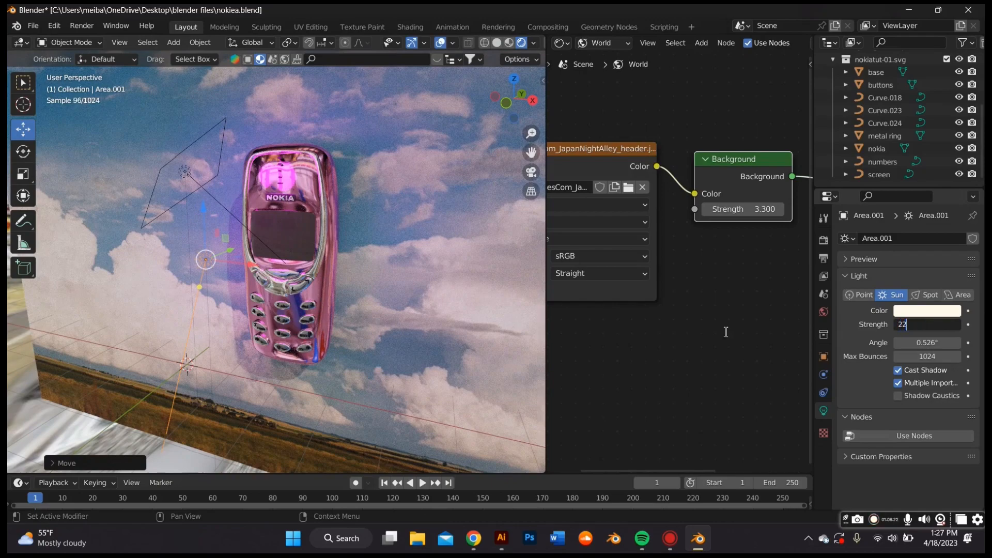
key("Return")
middle_click_drag(373, 214, 325, 234)
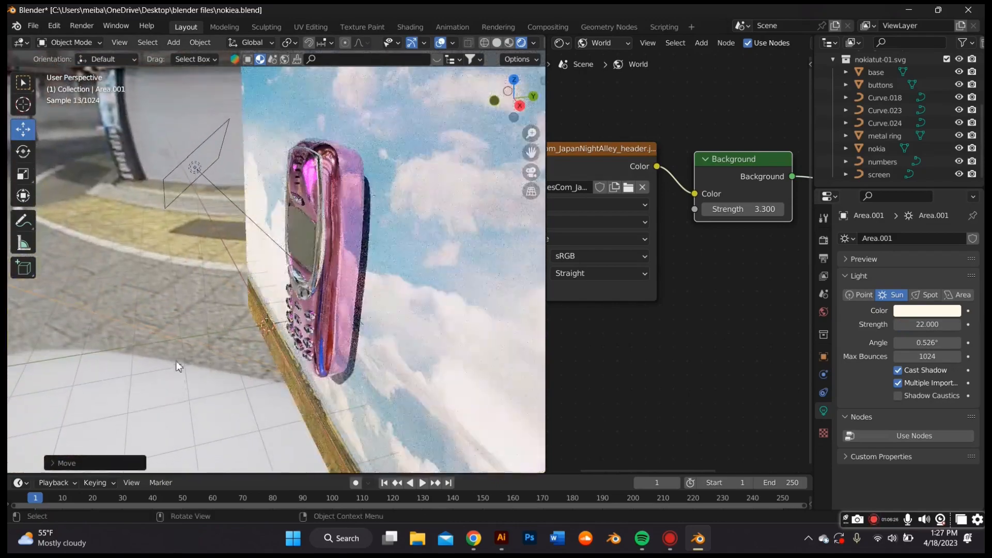
- Return to the camera view and set the Sun light's strength to 10
left_click(173, 337)
middle_click_drag(241, 321, 504, 195)
left_click(531, 172)
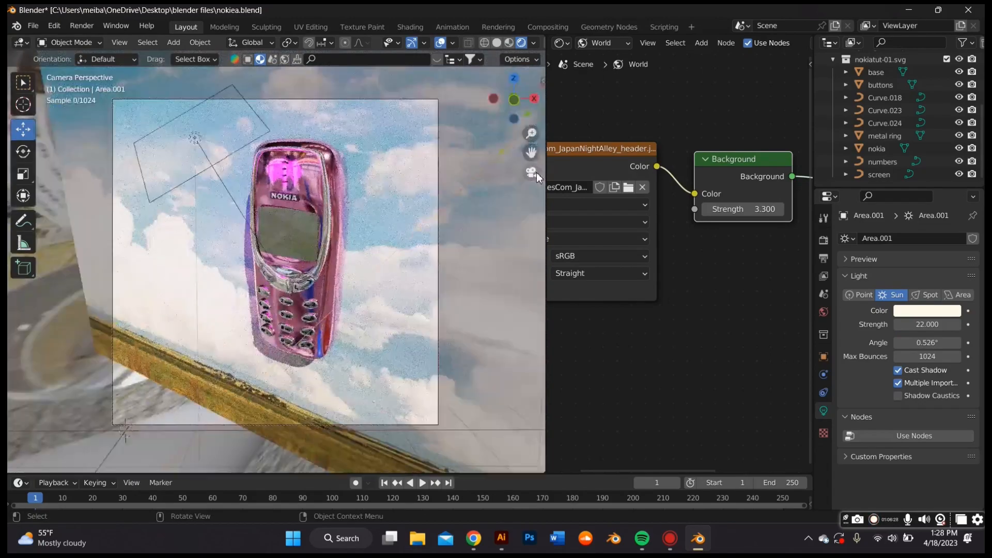
left_click(910, 324)
type("10")
key("Return")
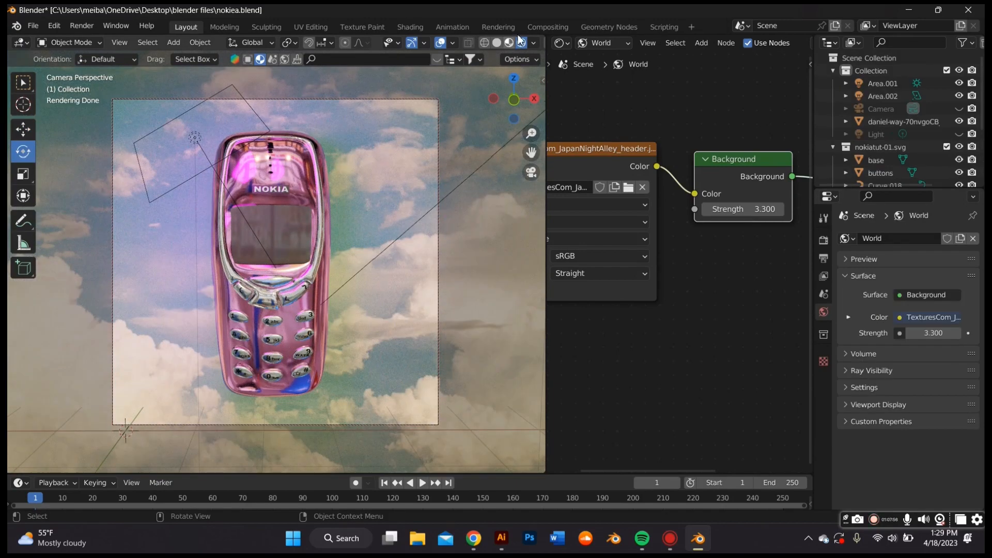
- Enable compositing nodes for the scene and add a Viewer node below the Composite node
left_click(548, 27)
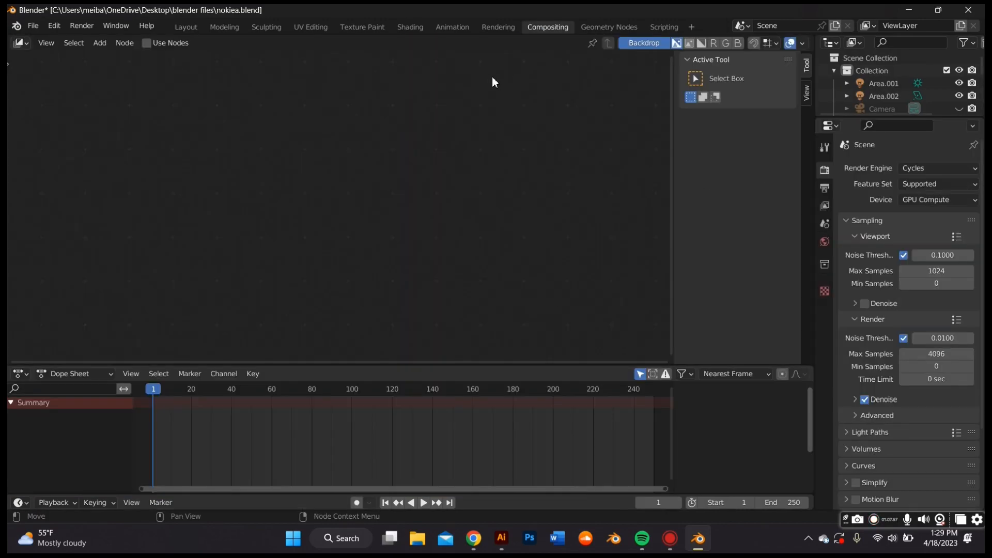
left_click(146, 43)
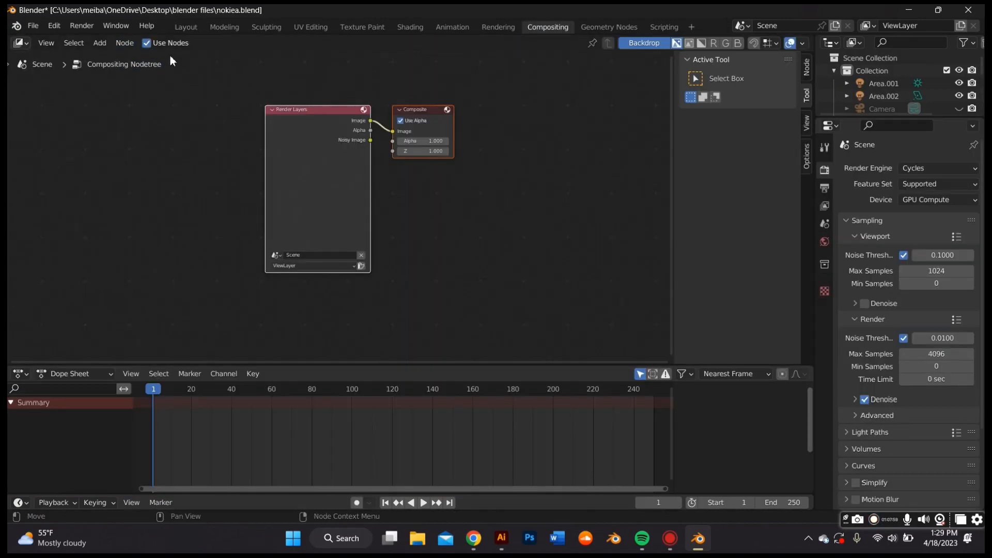
key("shift+a")
left_click(508, 238)
type("v")
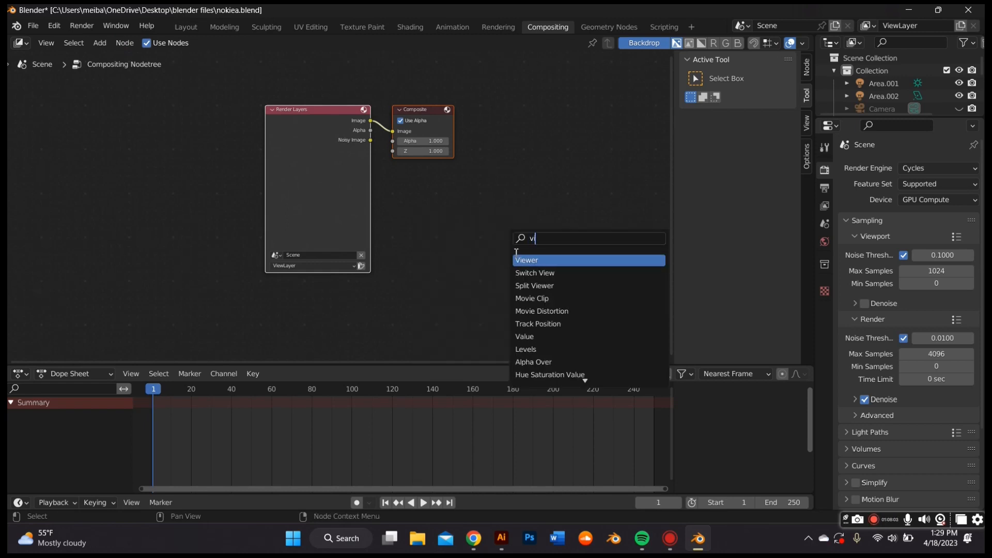
left_click(526, 261)
left_click(489, 217)
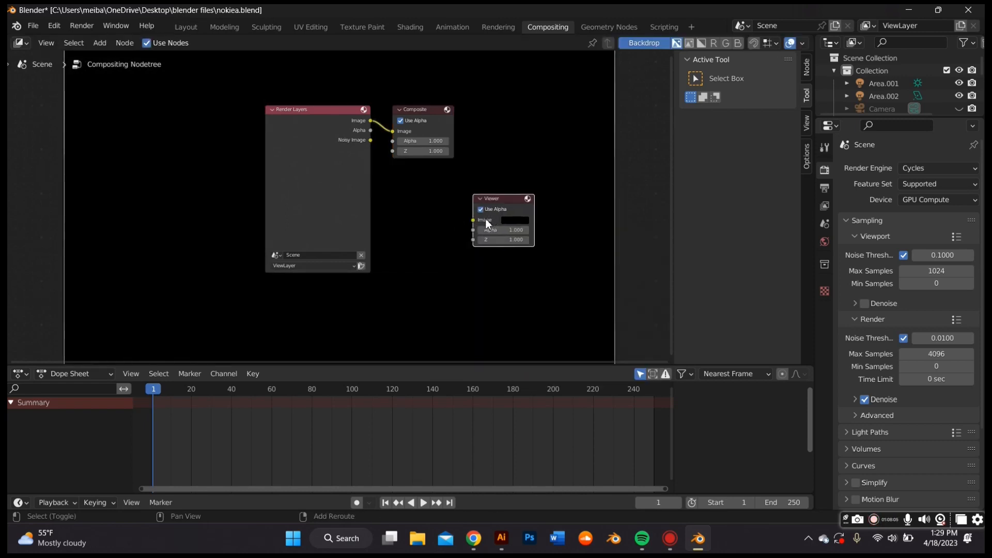
- Insert a Glare node between Render Layers and Composite, and feed its image output into the Viewer node
key("shift+a")
left_click(485, 224)
type("gl")
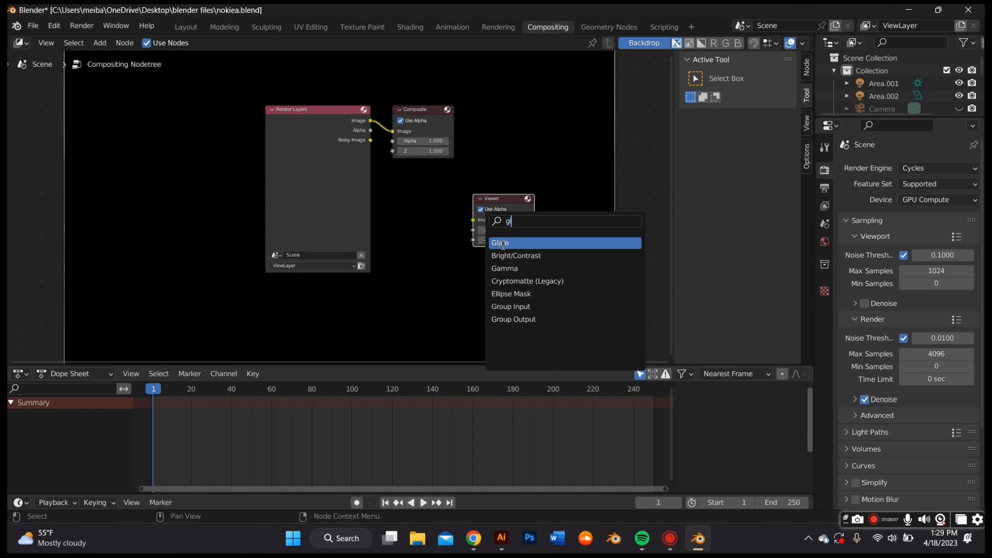
left_click(497, 242)
left_click(381, 124)
left_click_drag(504, 199, 467, 127)
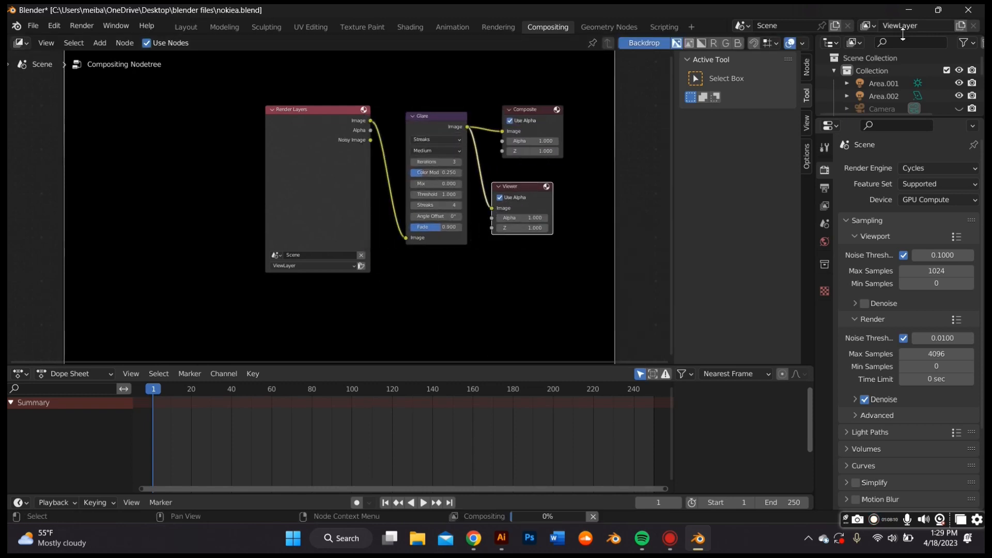
- Split the compositor area vertically and turn the new area into an Image Editor
scroll(606, 148, "down", 1)
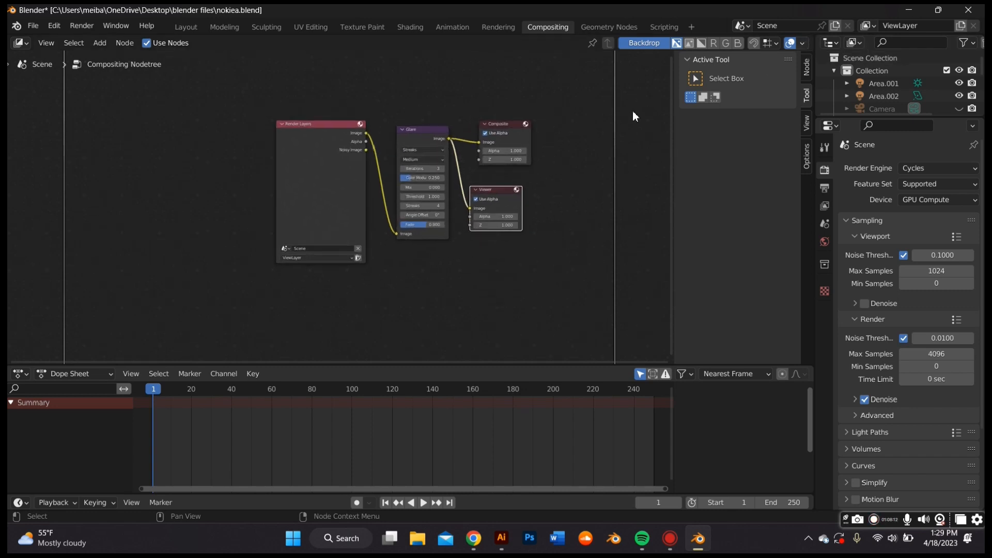
middle_click_drag(632, 111, 617, 133)
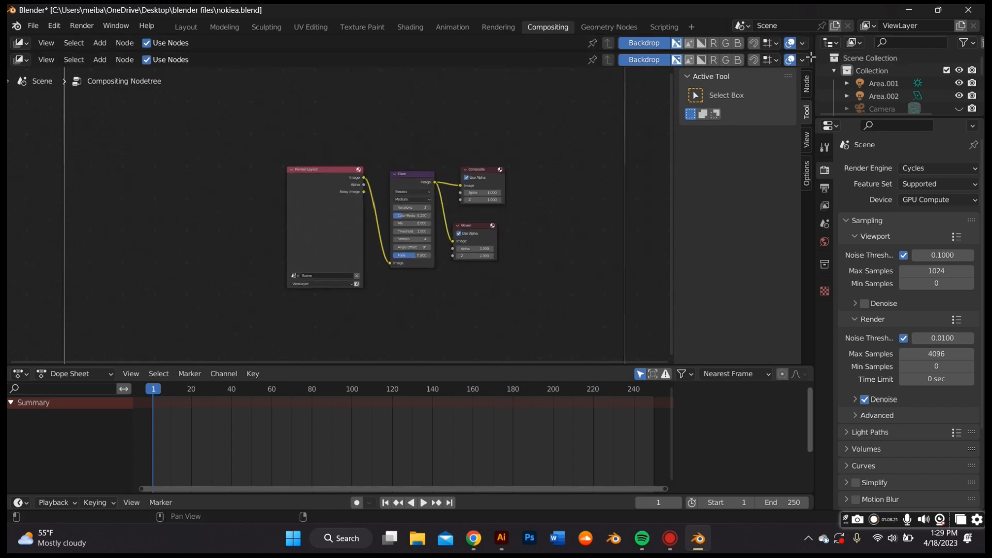
left_click_drag(811, 56, 560, 84)
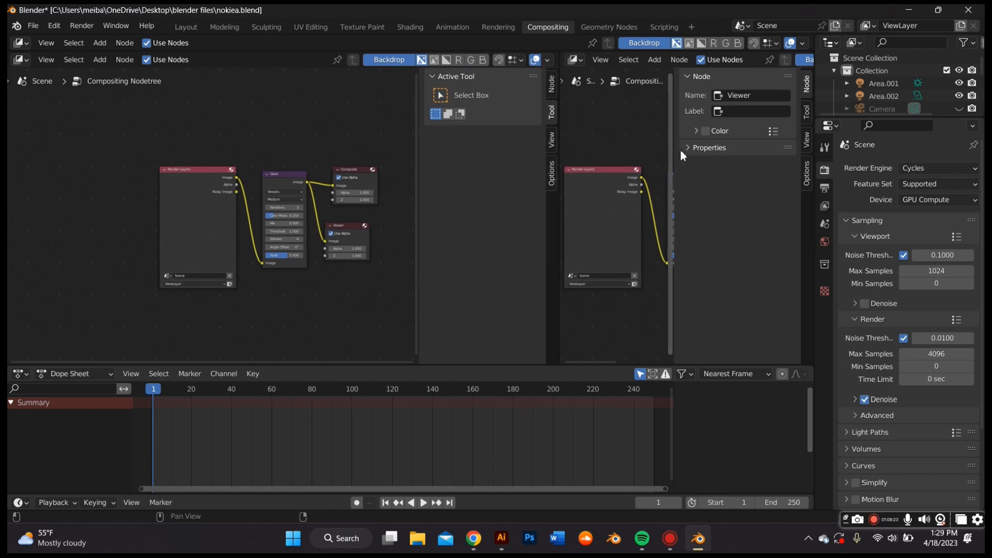
key("n")
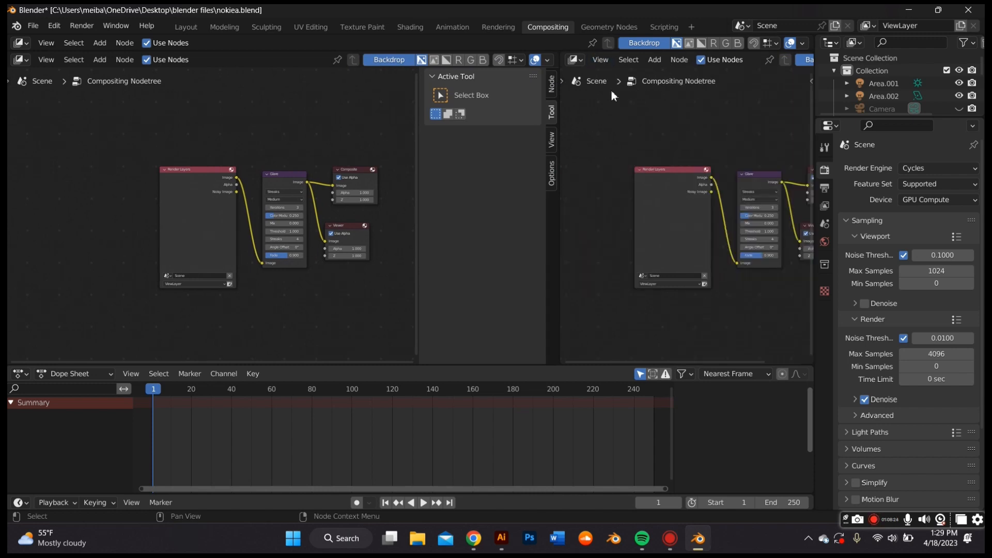
left_click(577, 60)
left_click(174, 109)
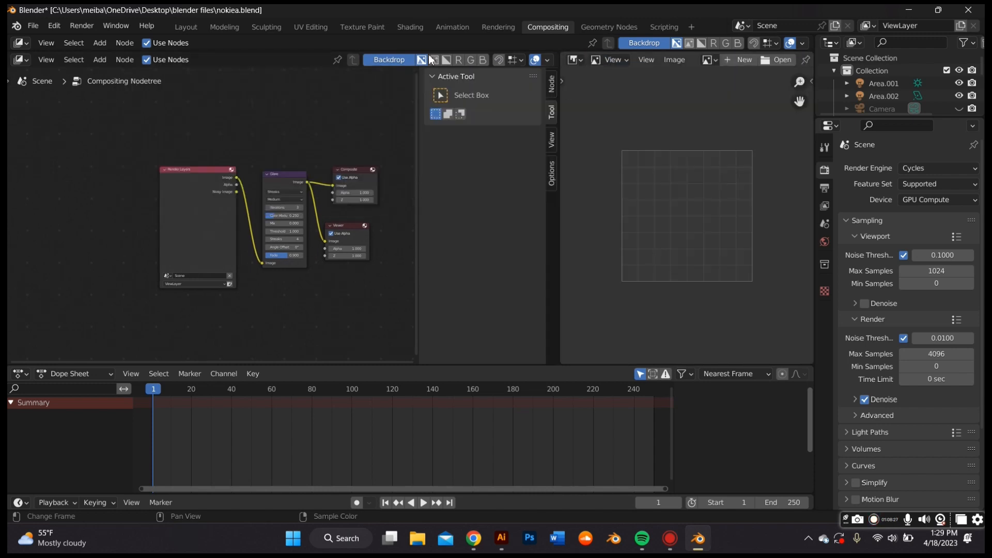
- Display the Viewer Node image in the new Image Editor
left_click(584, 43)
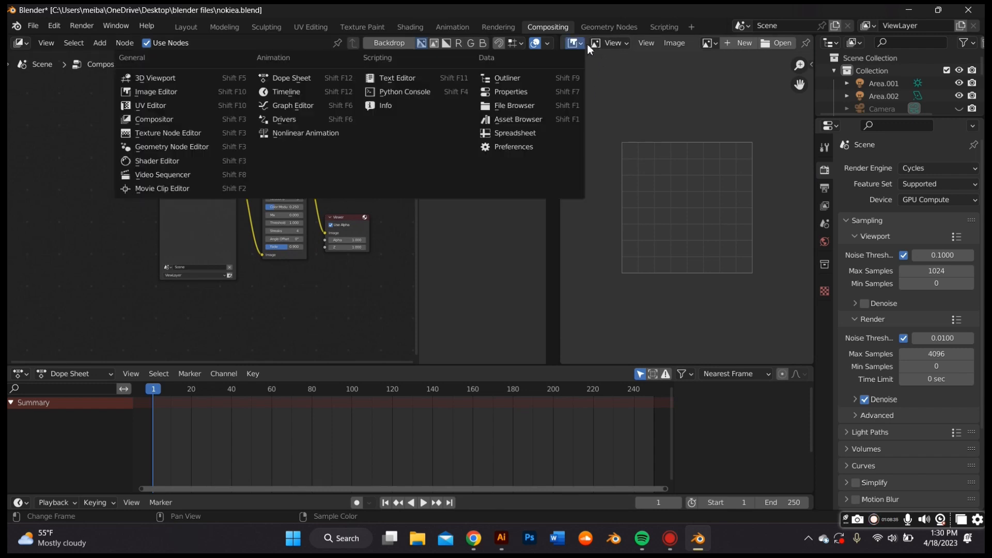
left_click(708, 43)
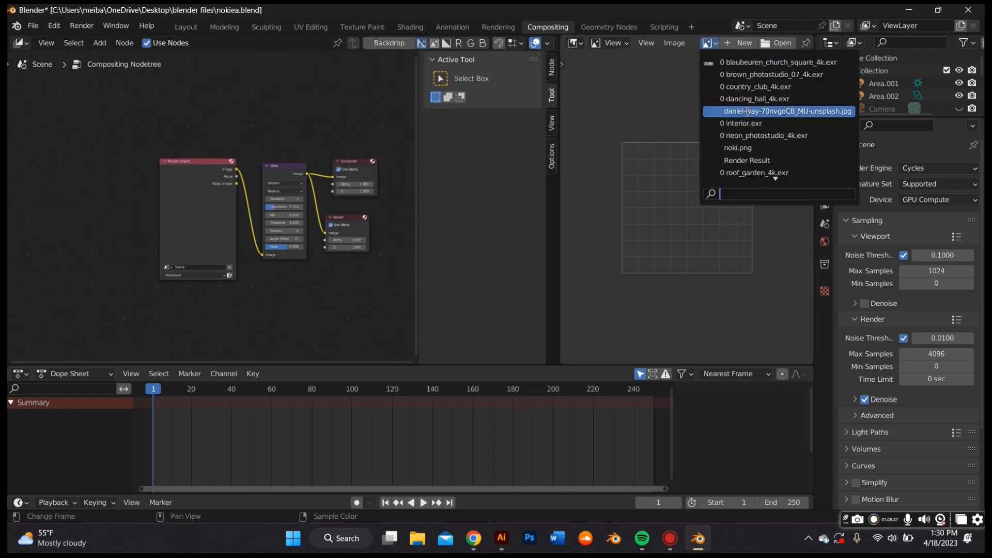
type("v")
left_click(726, 63)
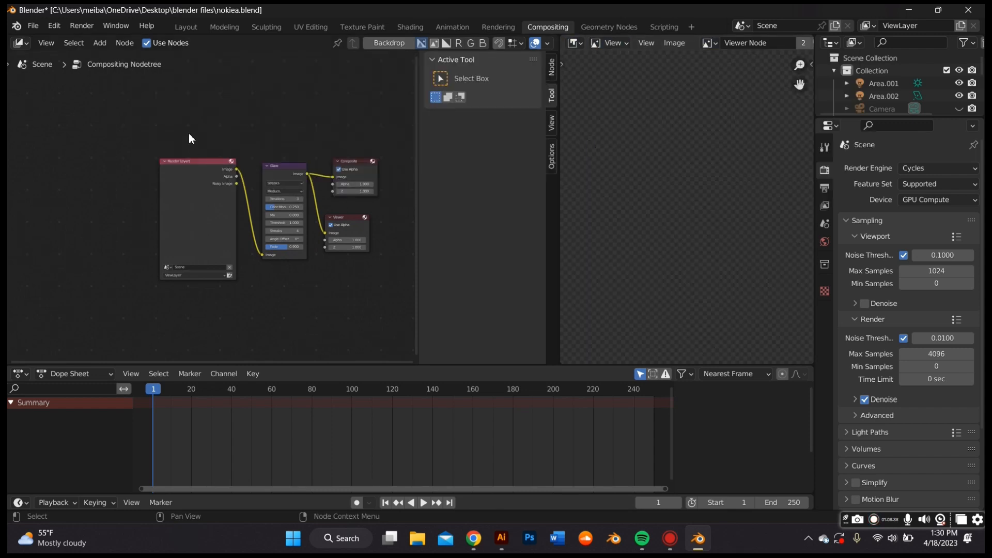
left_click(82, 26)
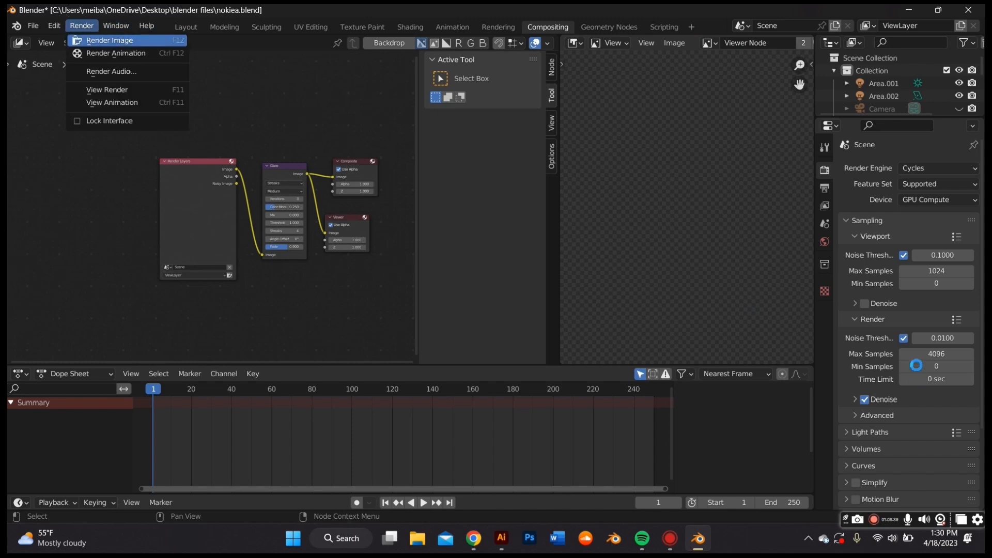
key("F12")
left_click(562, 13)
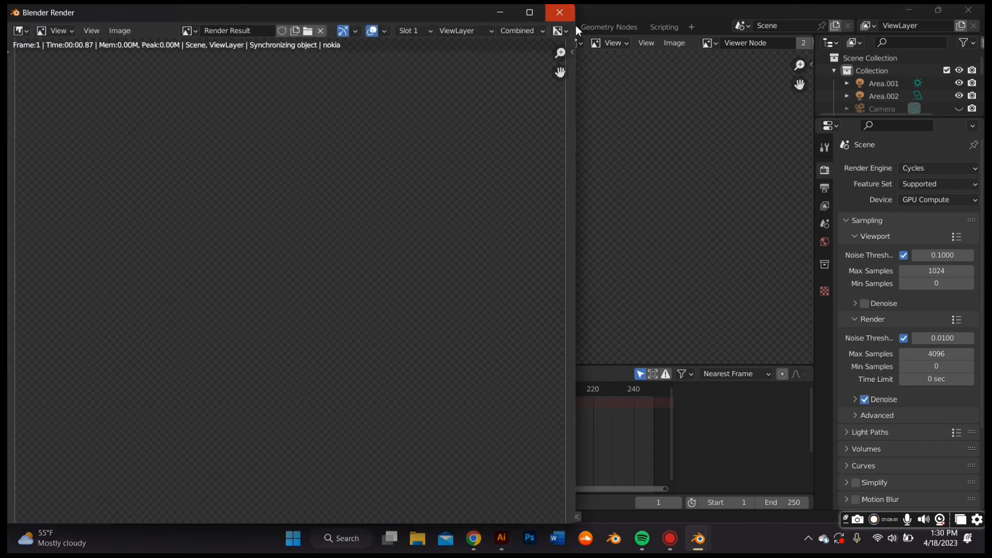
- Render the image with Max Samples set to 200 and render denoising turned off
left_click(926, 354)
type("200")
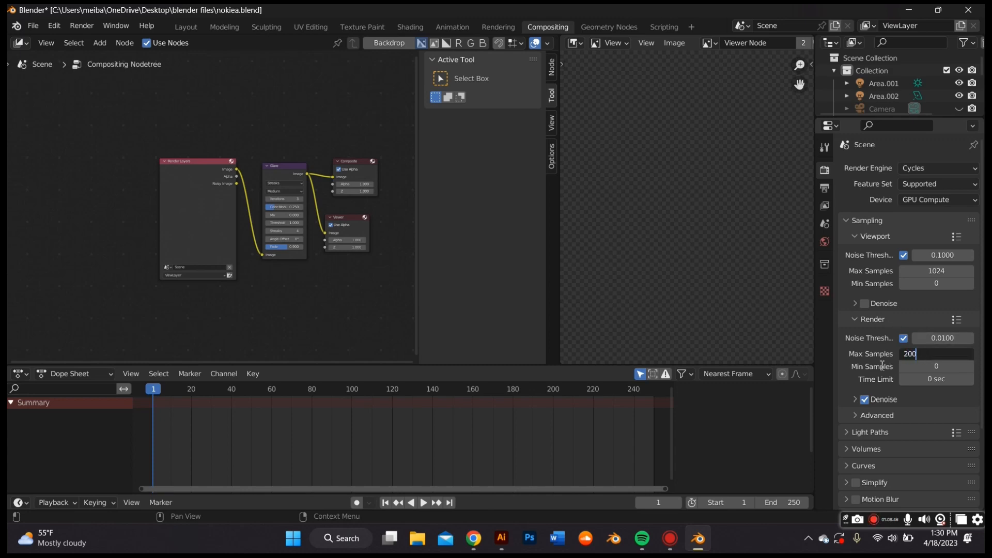
key("Return")
left_click(865, 399)
left_click(81, 26)
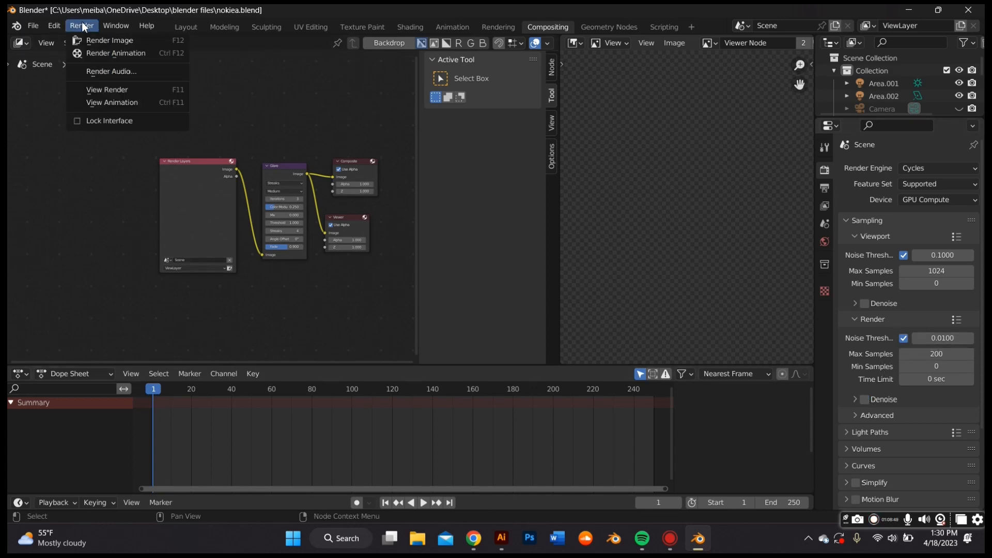
left_click(92, 40)
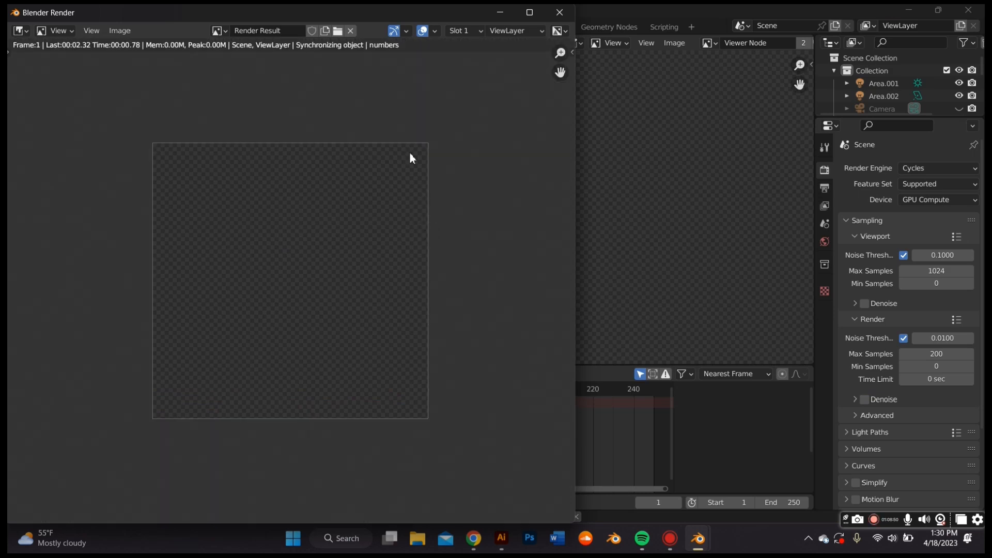